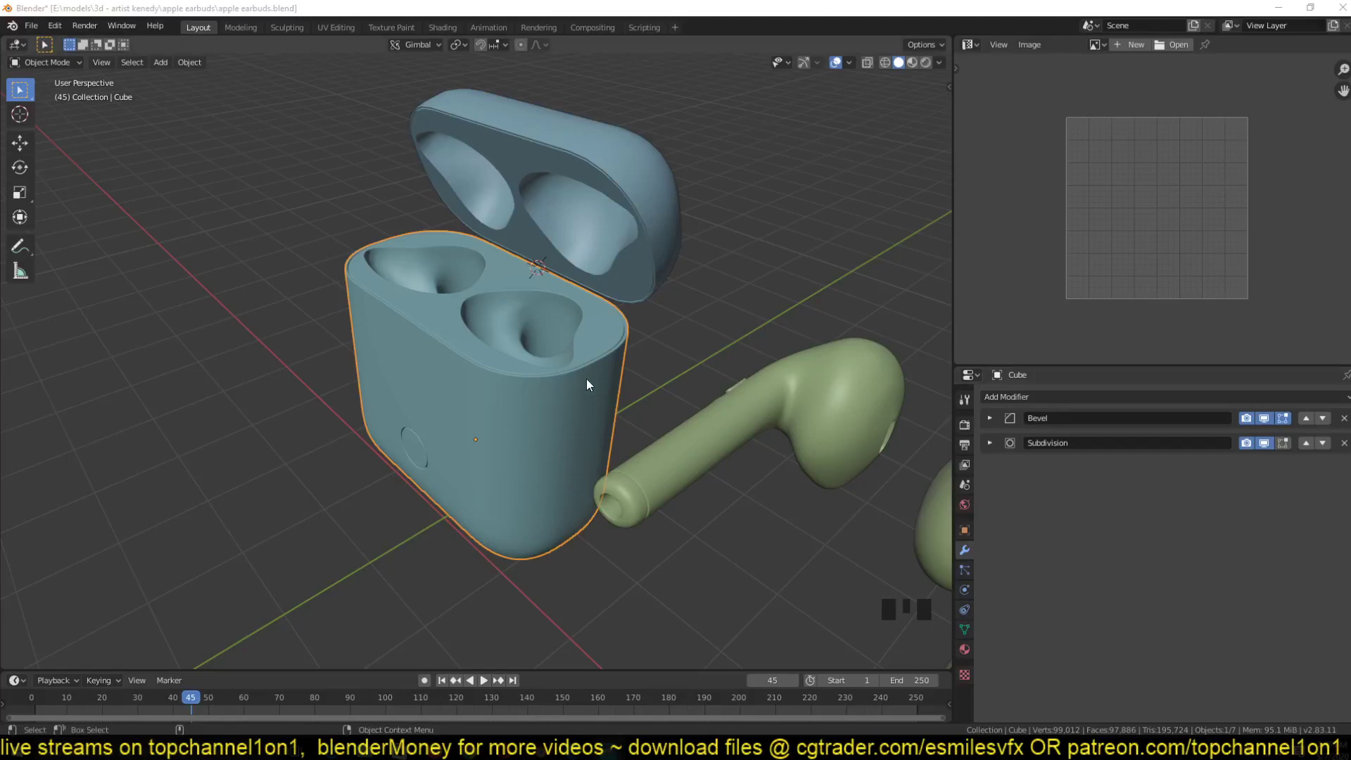
- Examine the charging case base from several angles, closing in on the outer corner of its top rim
scroll(745, 387, up, 3)
scroll(746, 387, down, 1)
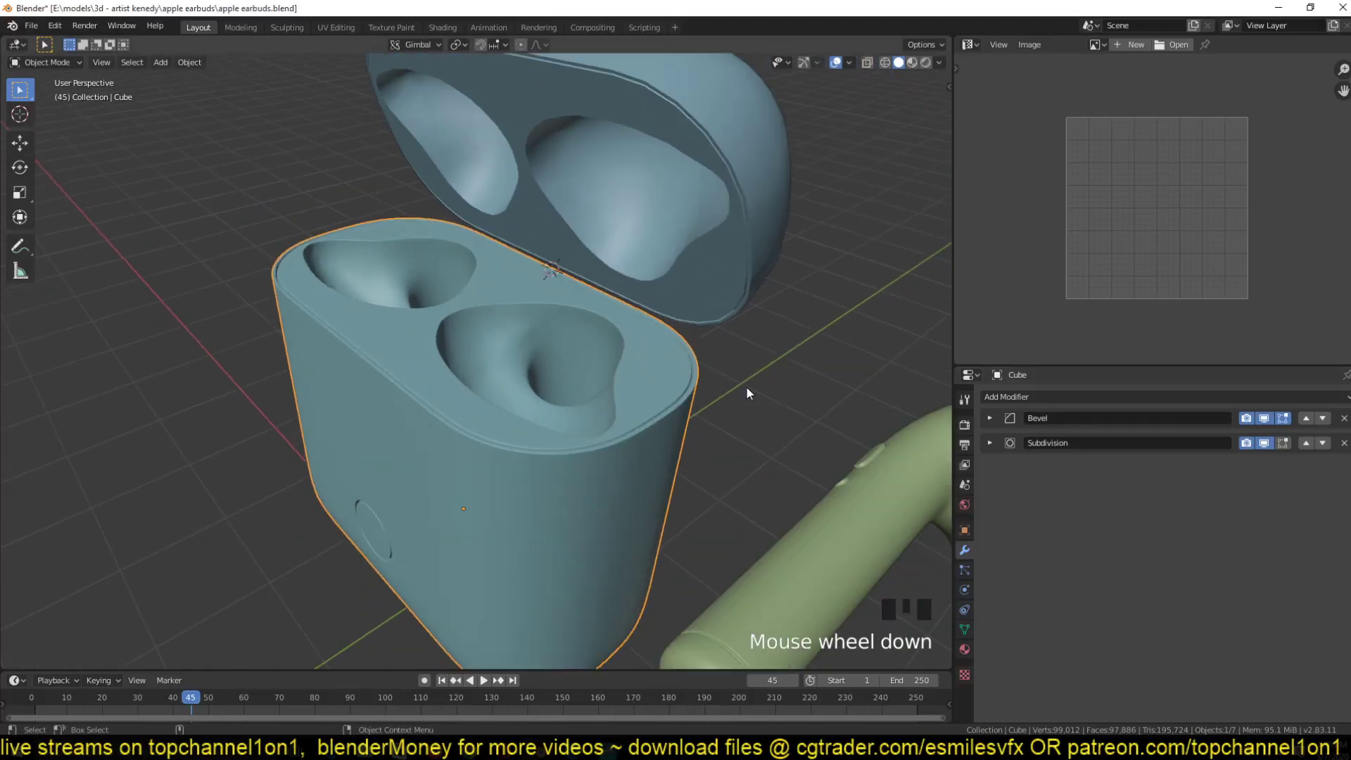
scroll(736, 358, down, 1)
key(grave)
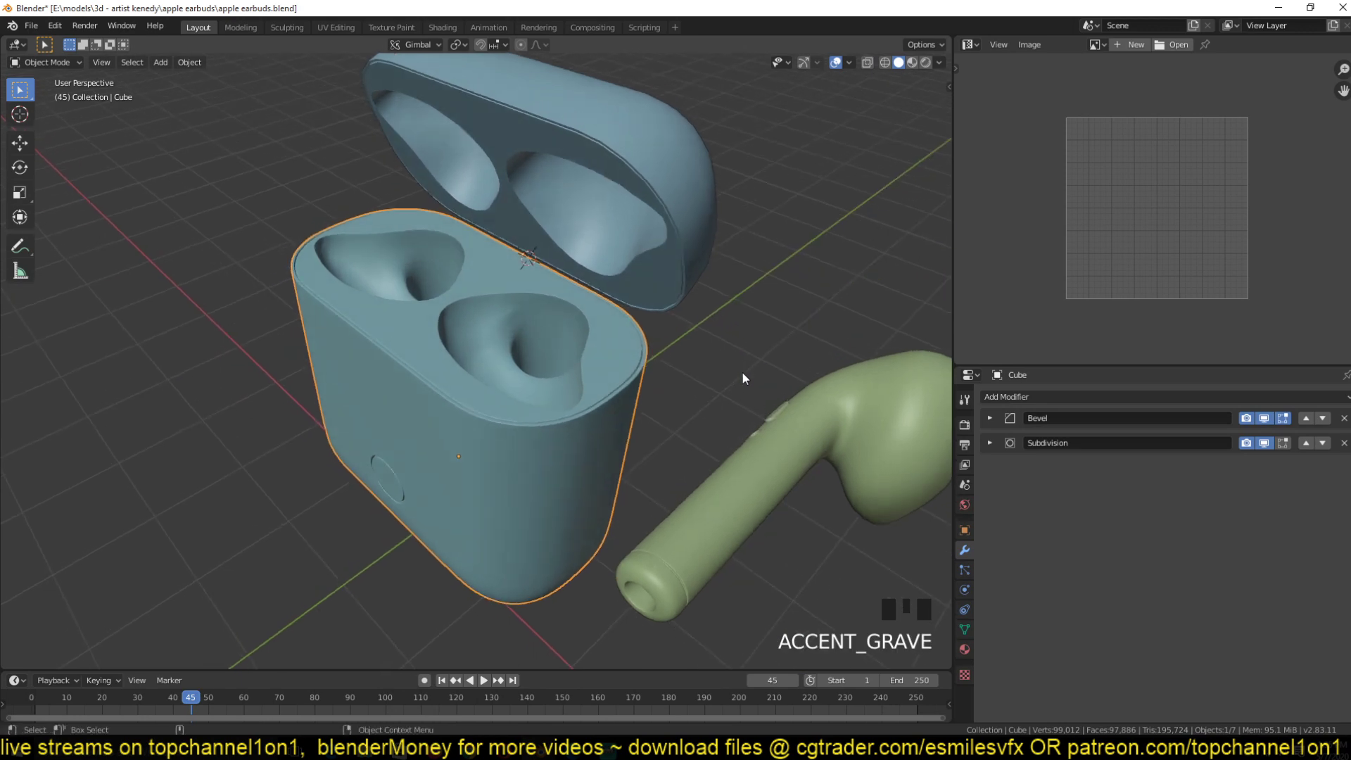
scroll(732, 382, up, 2)
middle_drag(731, 382, 770, 402)
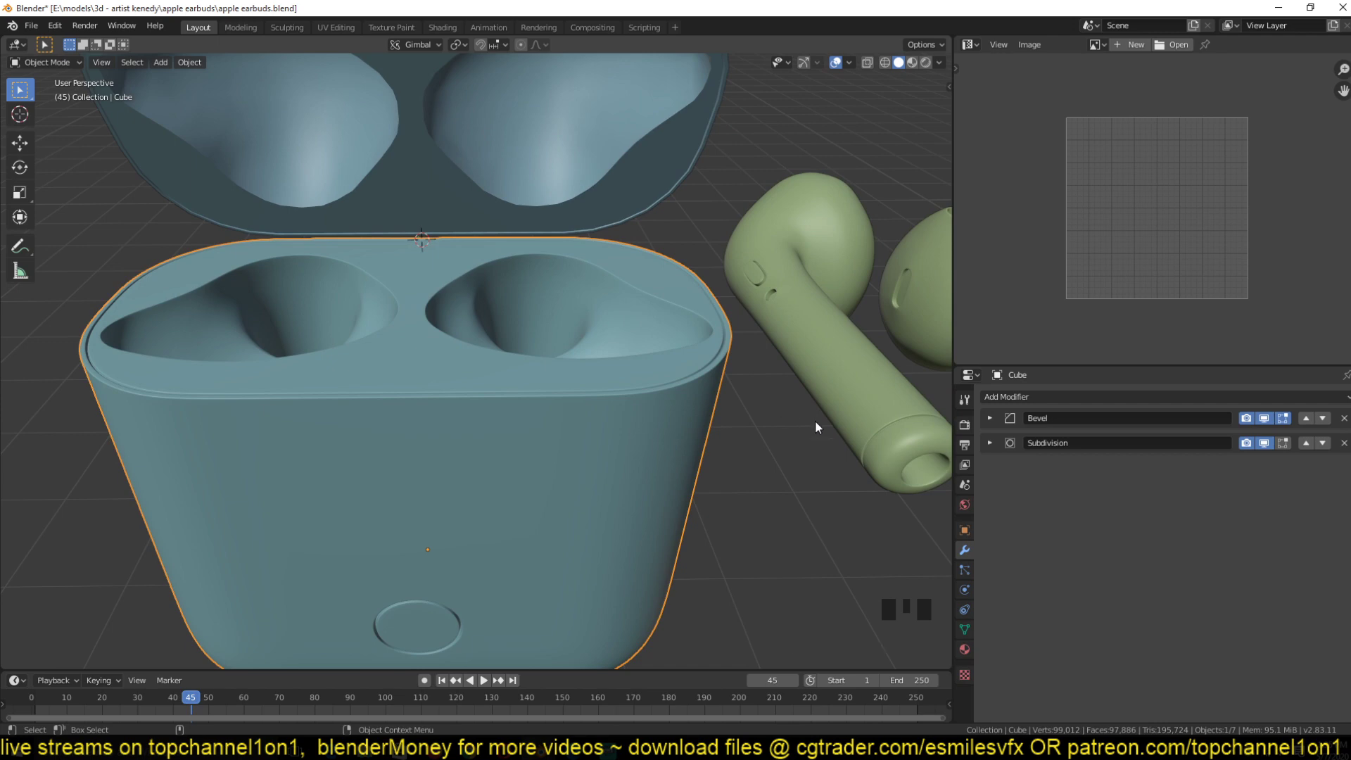
key(grave)
middle_drag(815, 421, 741, 421)
key(KP_Decimal)
click(612, 363)
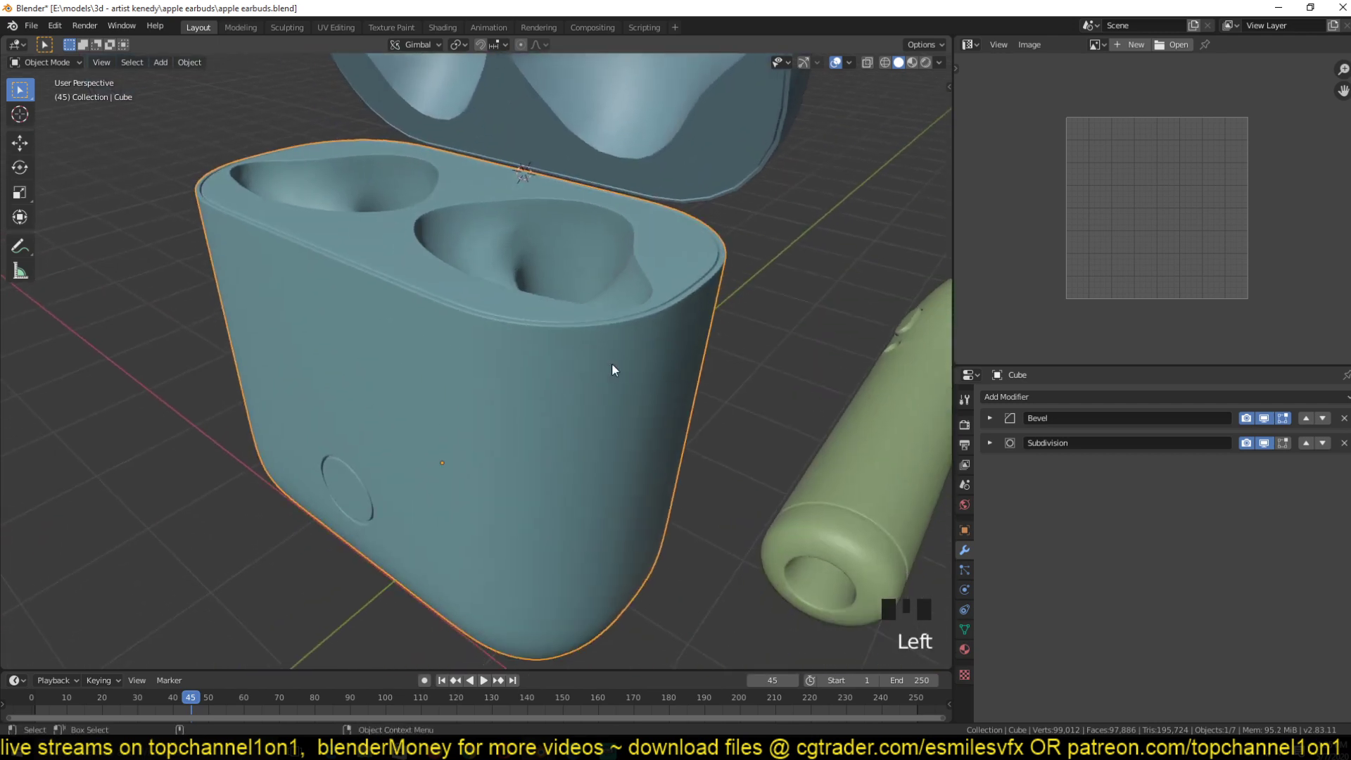
key(grave)
key(grave)
scroll(677, 366, up, 5)
middle_drag(678, 365, 811, 264)
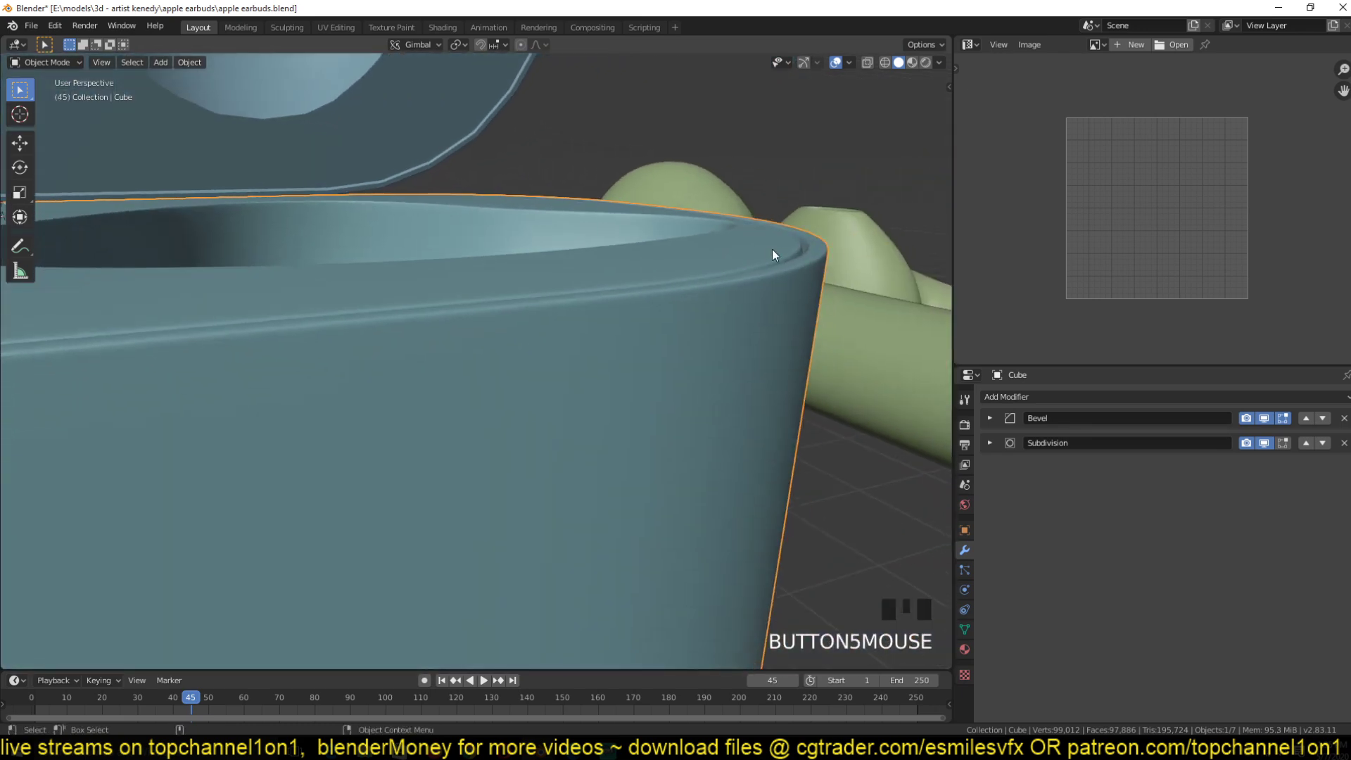
- Hide the Bevel and Subdivision modifiers of the case base in the viewport and open its mesh in Edit Mode
key(Tab)
key(grave)
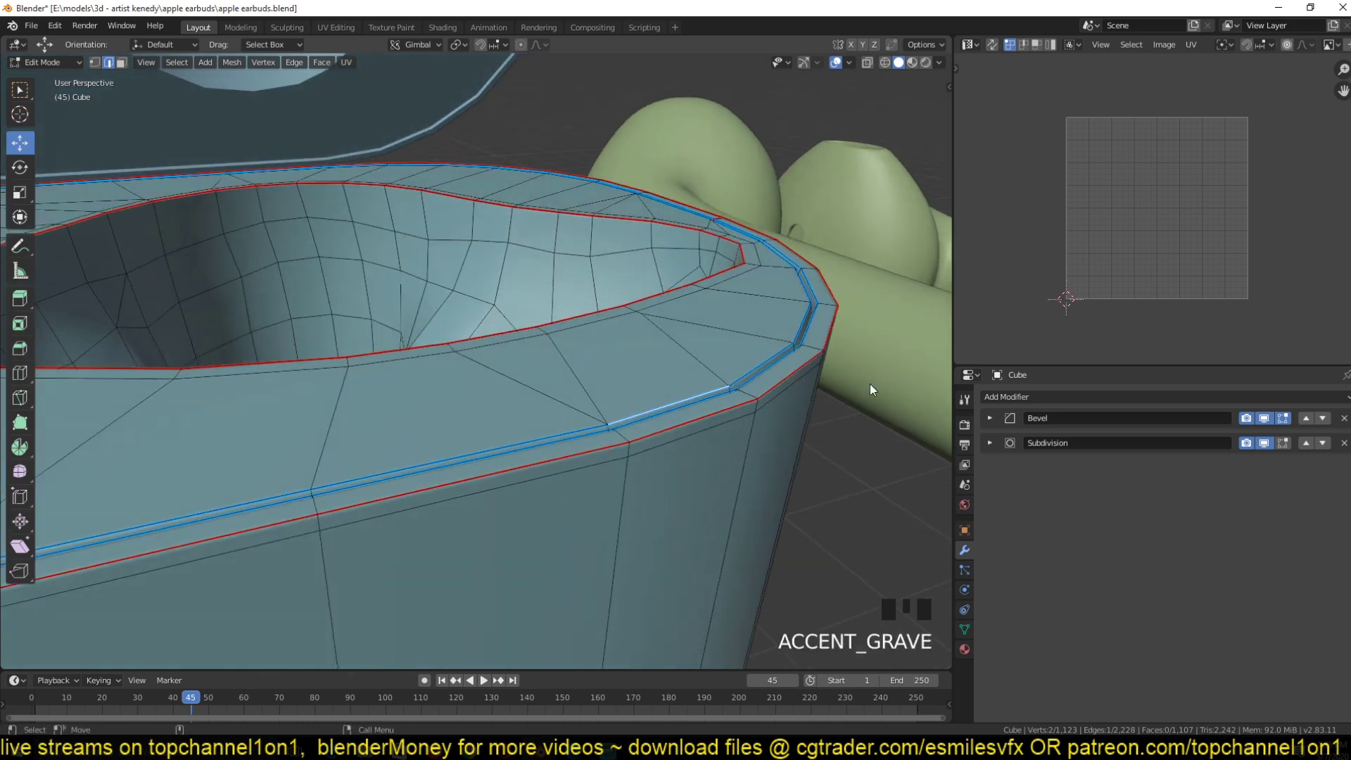
click(1263, 417)
click(1261, 440)
click(1259, 440)
click(1251, 445)
key(Tab)
click(801, 403)
key(Tab)
scroll(774, 327, down, 4)
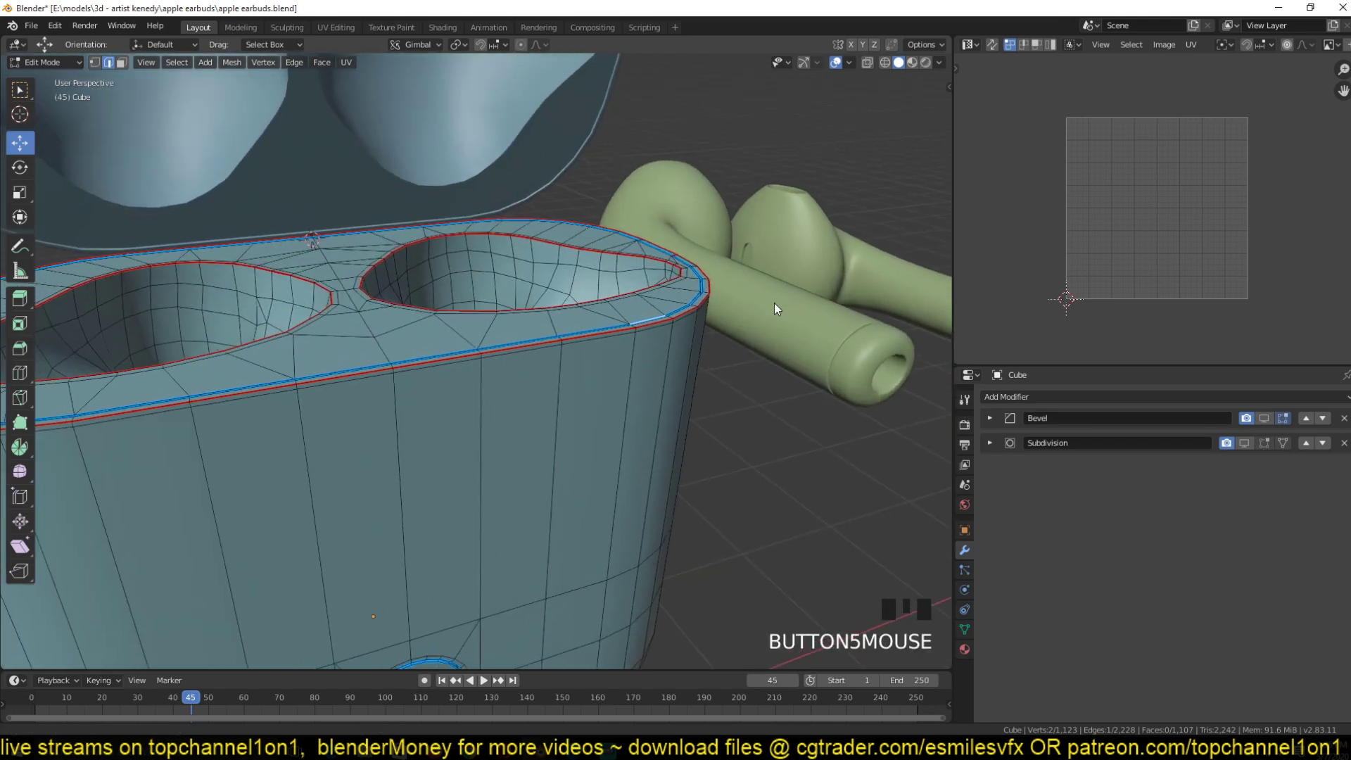
- Dissolve the edge loop running just below the outer rim of the case base and check the shape in Object Mode
alt+click(588, 346)
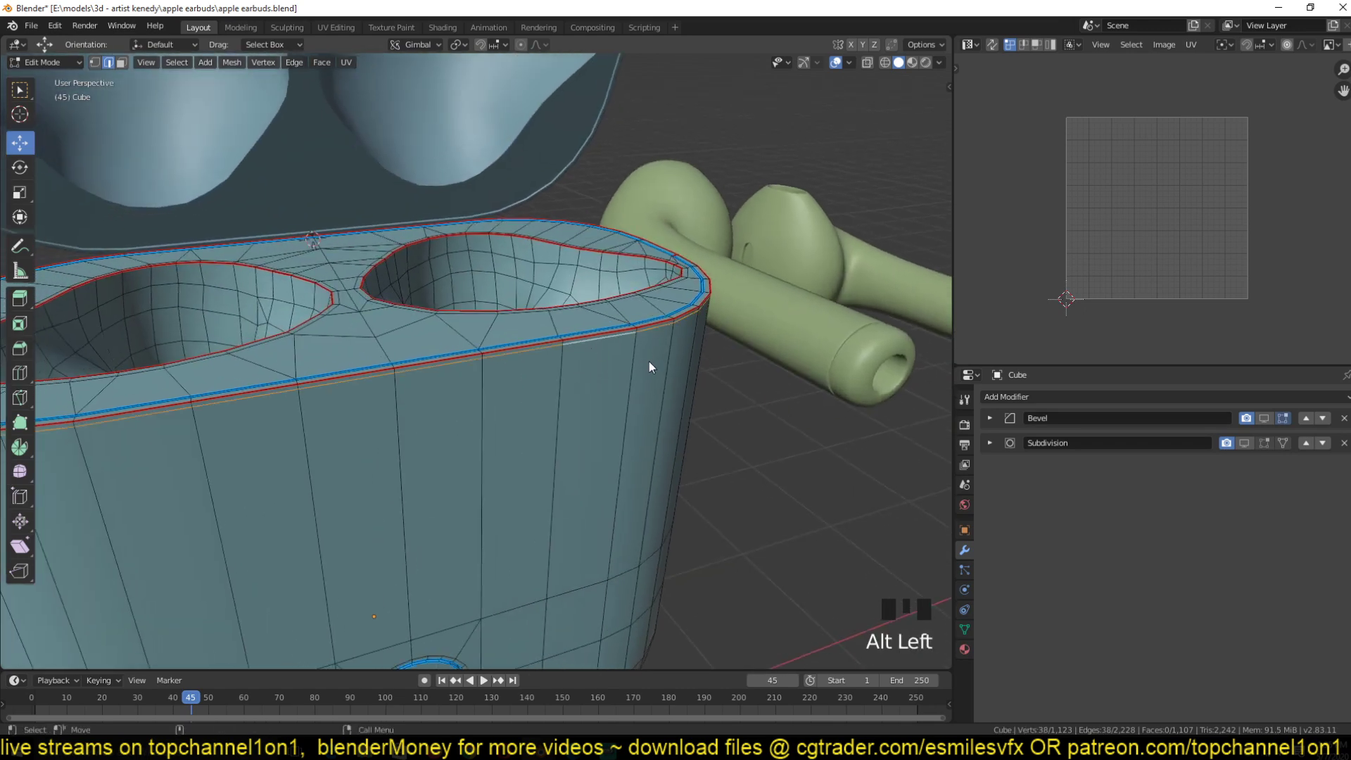
key(ctrl+x)
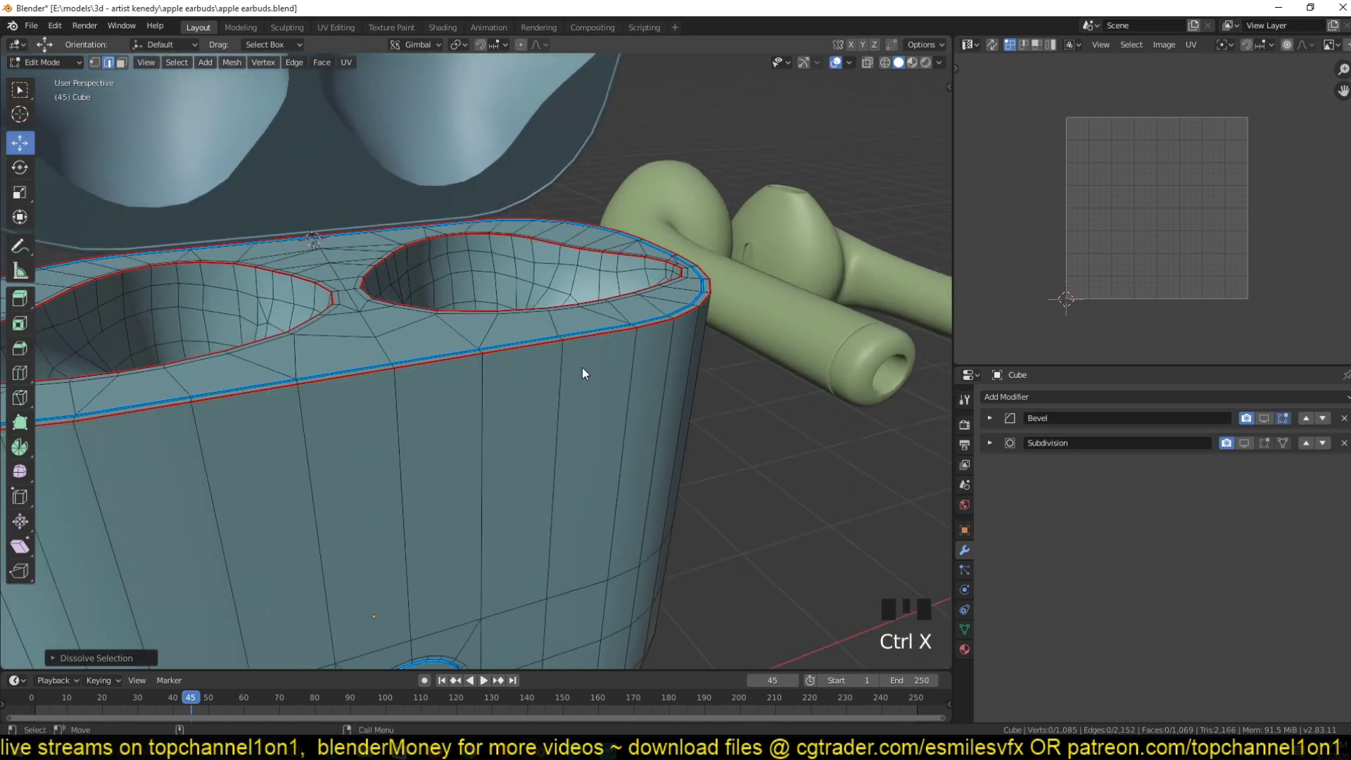
scroll(582, 367, up, 3)
scroll(809, 352, down, 2)
scroll(814, 357, up, 3)
key(Tab)
middle_drag(814, 357, 660, 370)
key(Tab)
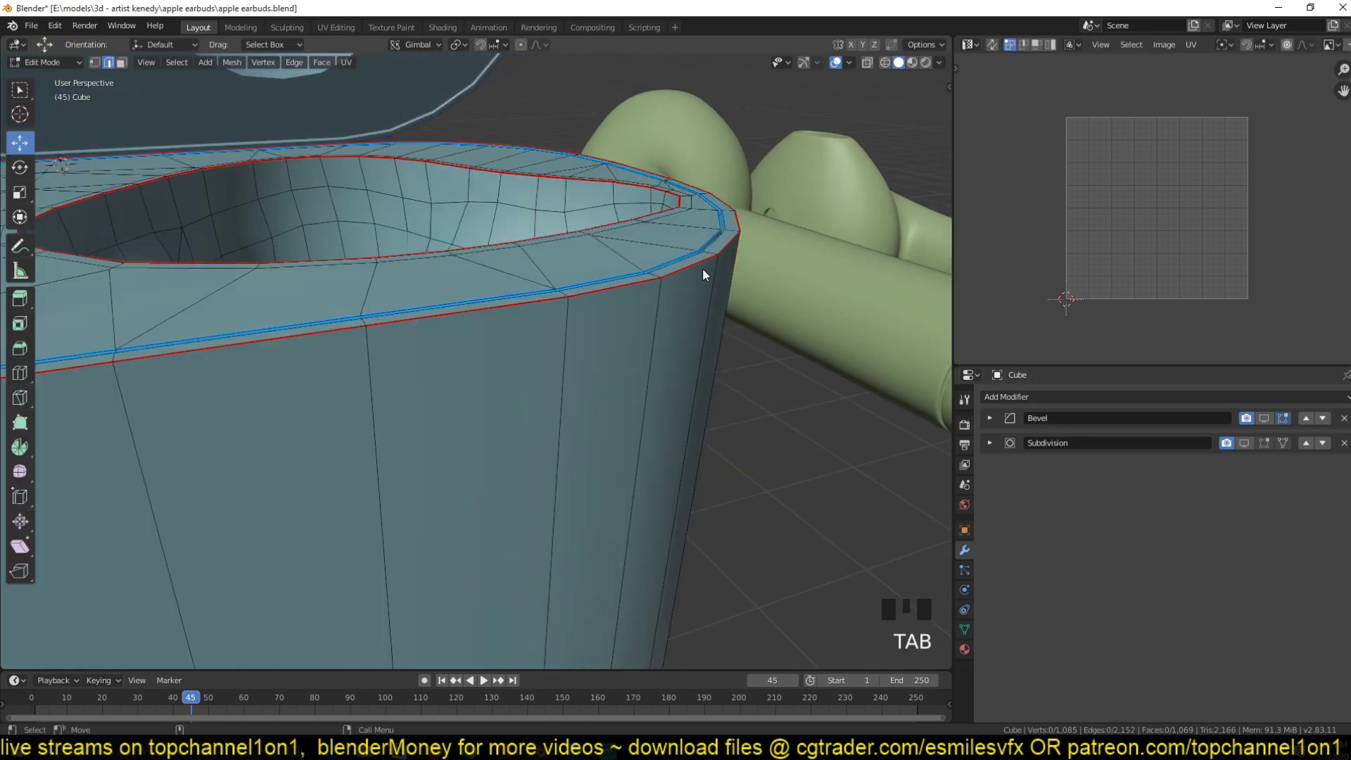
- Bevel the outer rim edge loop of the case base with 2 segments, about 0.015 m wide, and inspect the new edges
alt+click(700, 268)
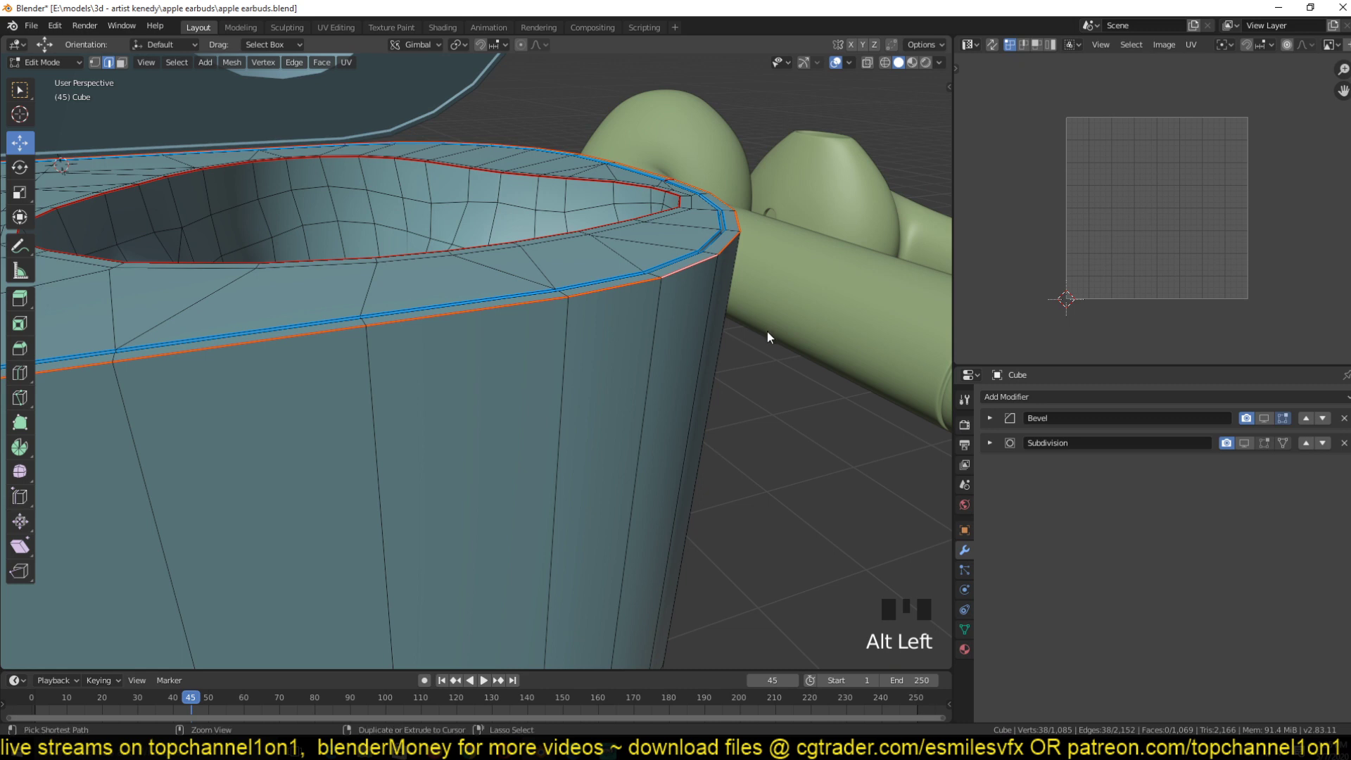
key(ctrl+b)
scroll(794, 369, up, 1)
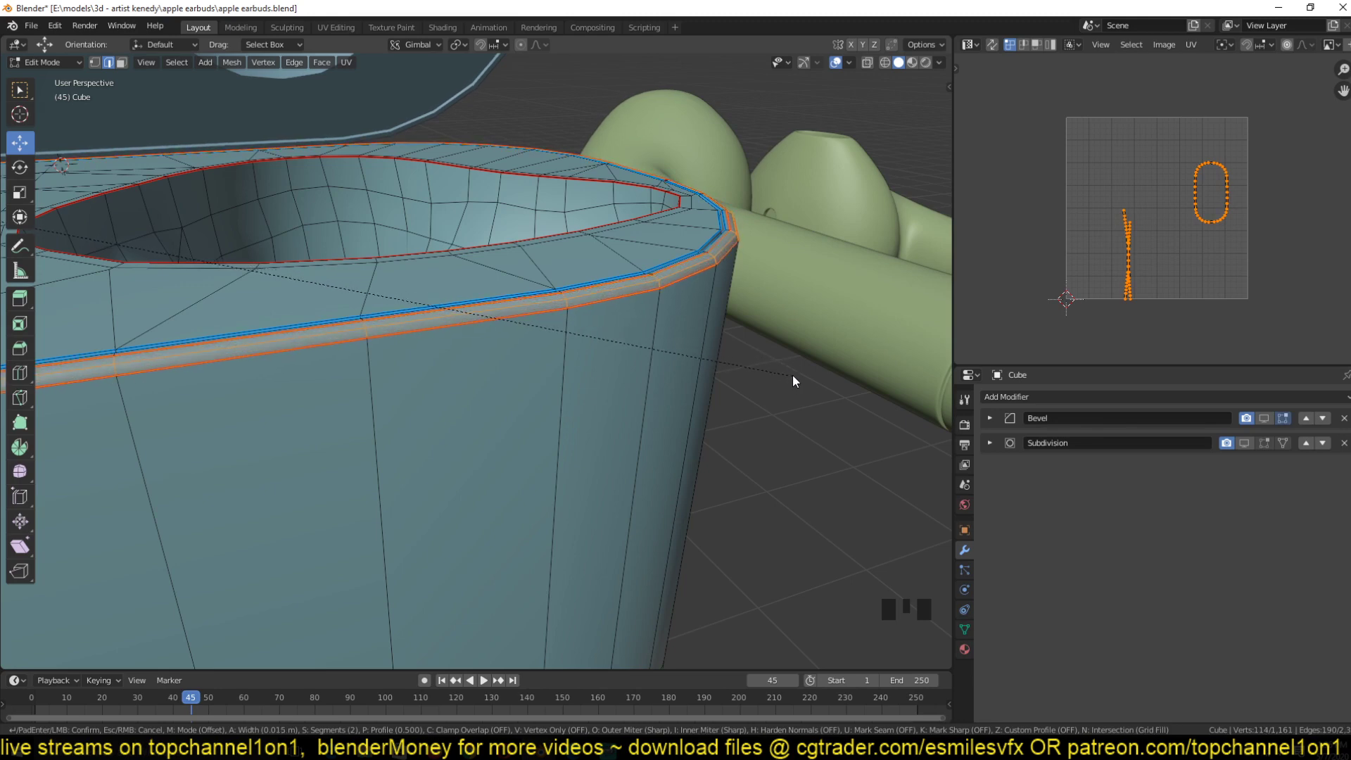
click(792, 375)
scroll(697, 254, up, 2)
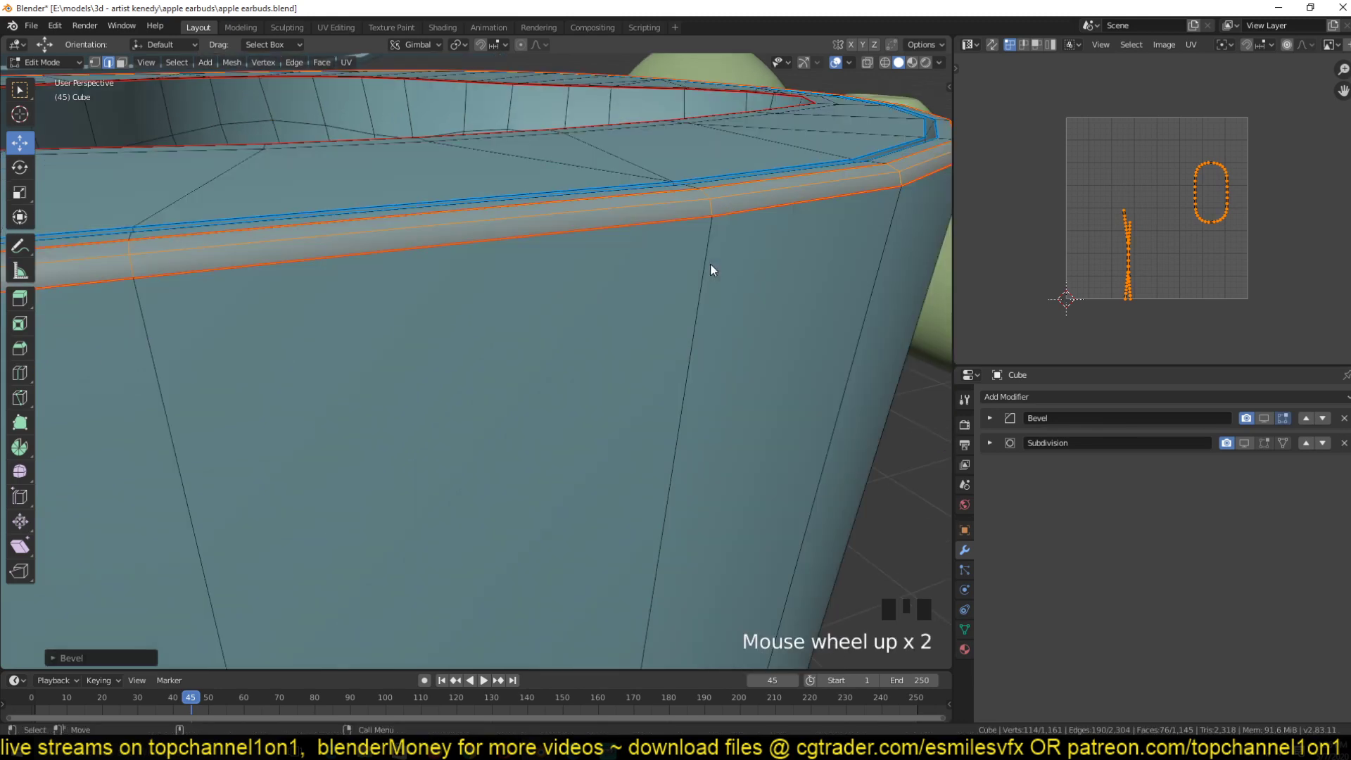
click(777, 206)
click(779, 209)
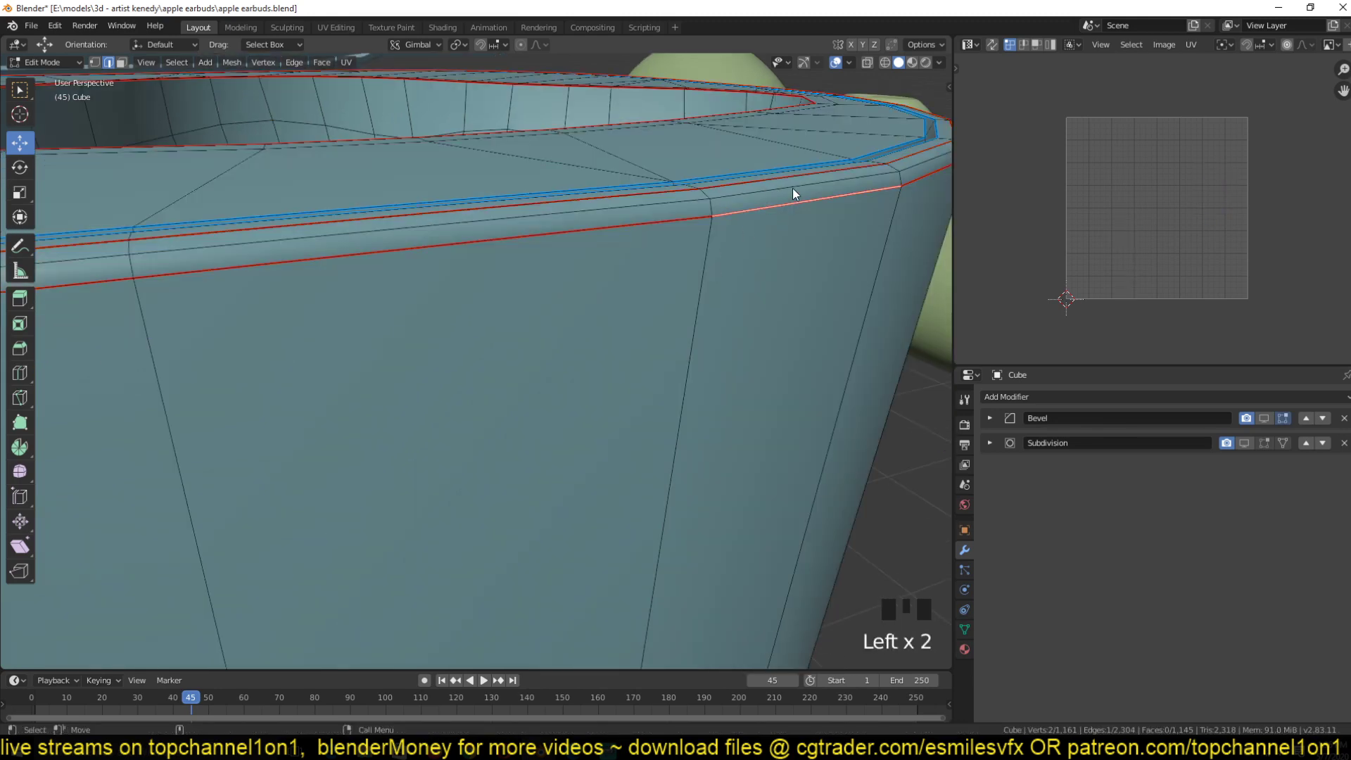
click(829, 184)
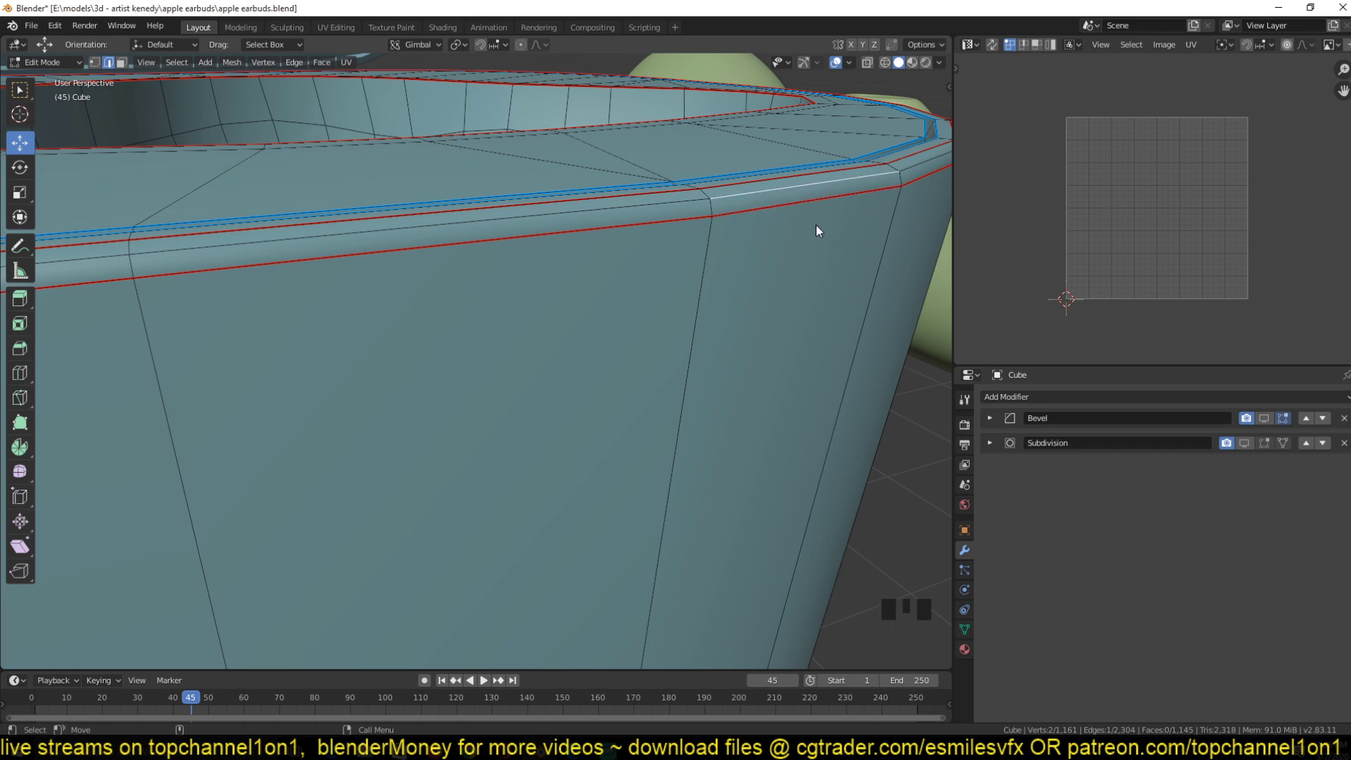
scroll(809, 211, down, 2)
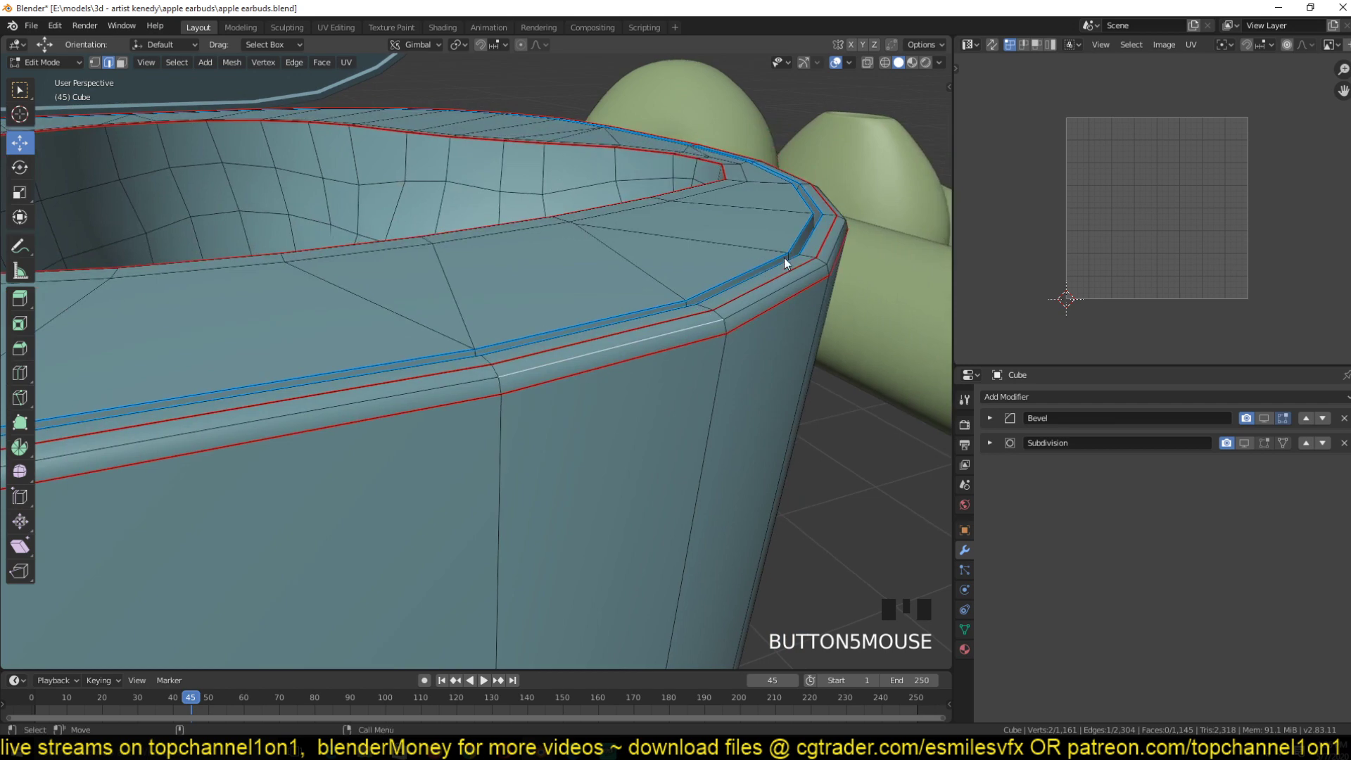
scroll(741, 298, down, 1)
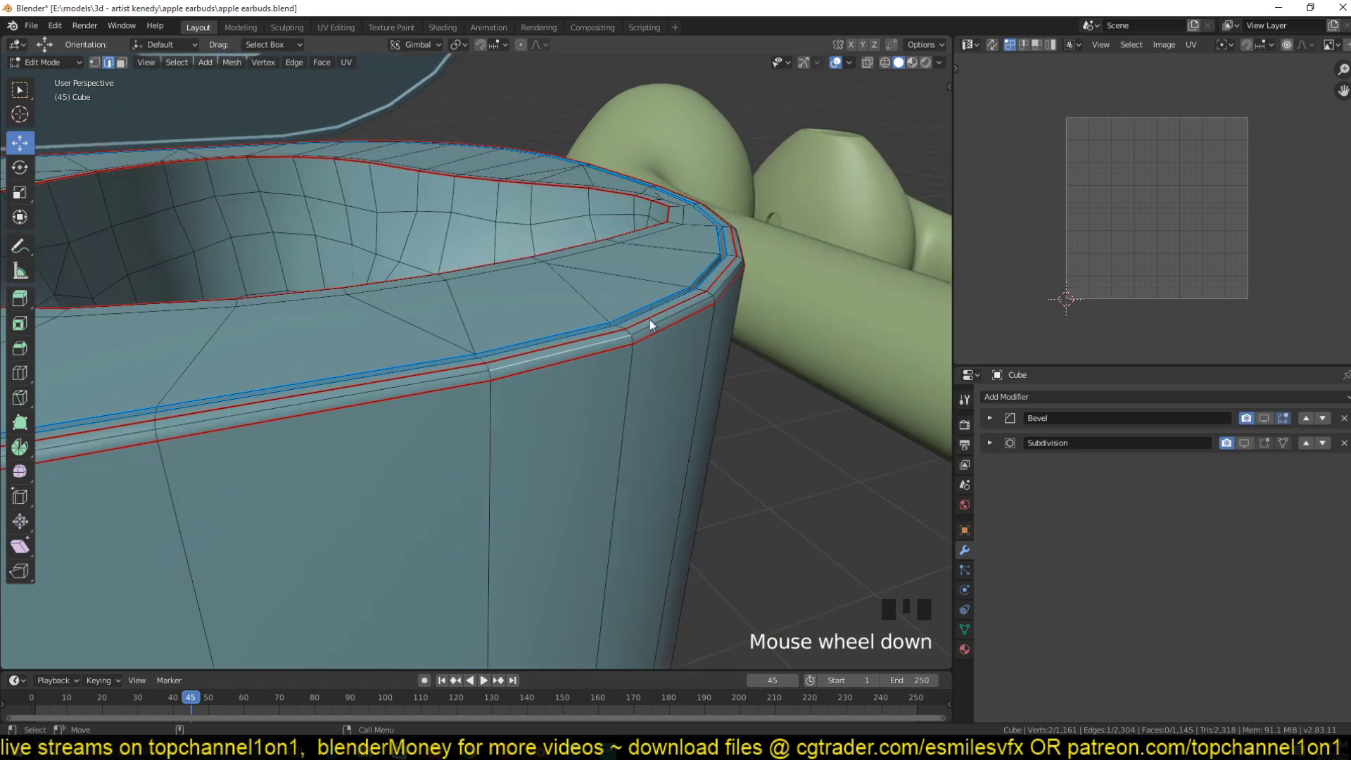
- Undo the bevel on the outer rim edge loop of the case base
key(ctrl+z)
key(ctrl+z)
key(ctrl+z)
key(ctrl+z)
key(ctrl+z)
key(ctrl+z)
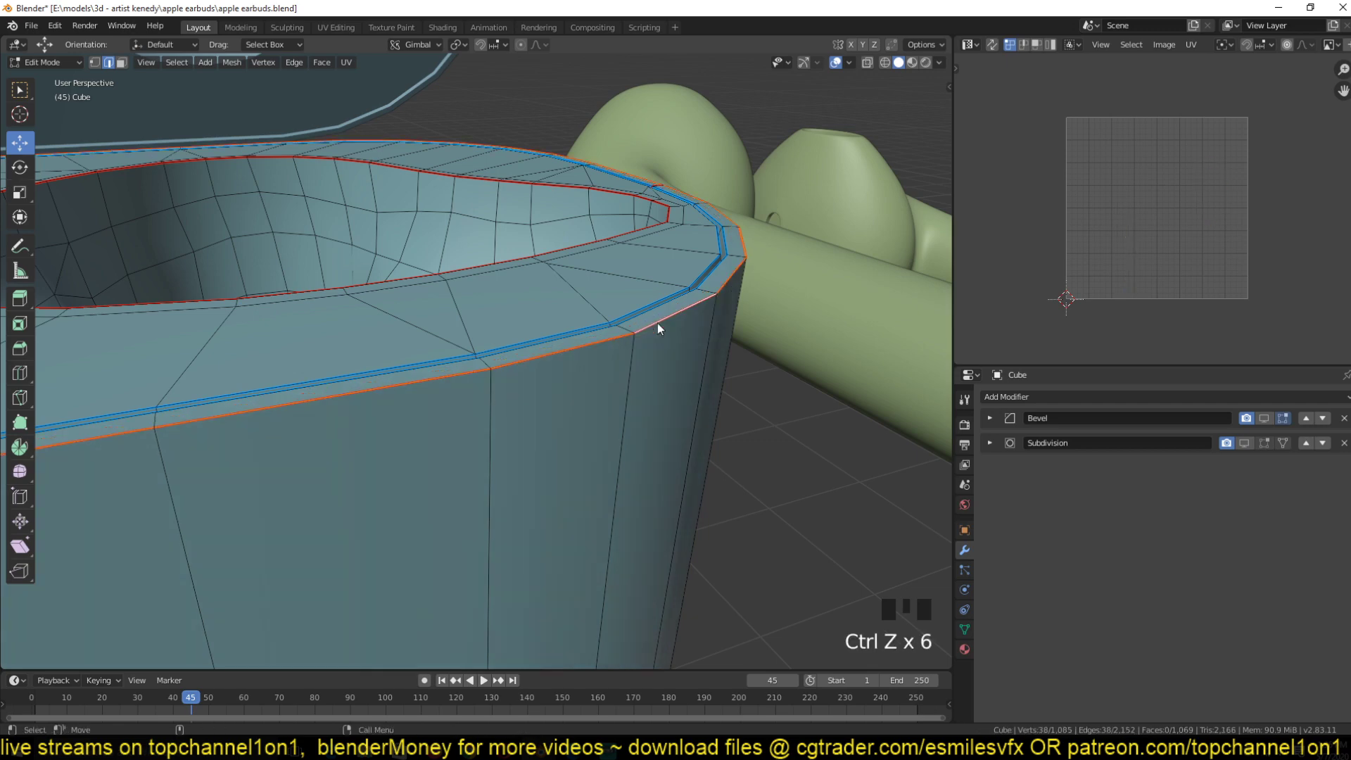
- Remove the Bevel and Subdivision modifiers from the case base and add a fresh Bevel modifier
key(Tab)
click(1343, 418)
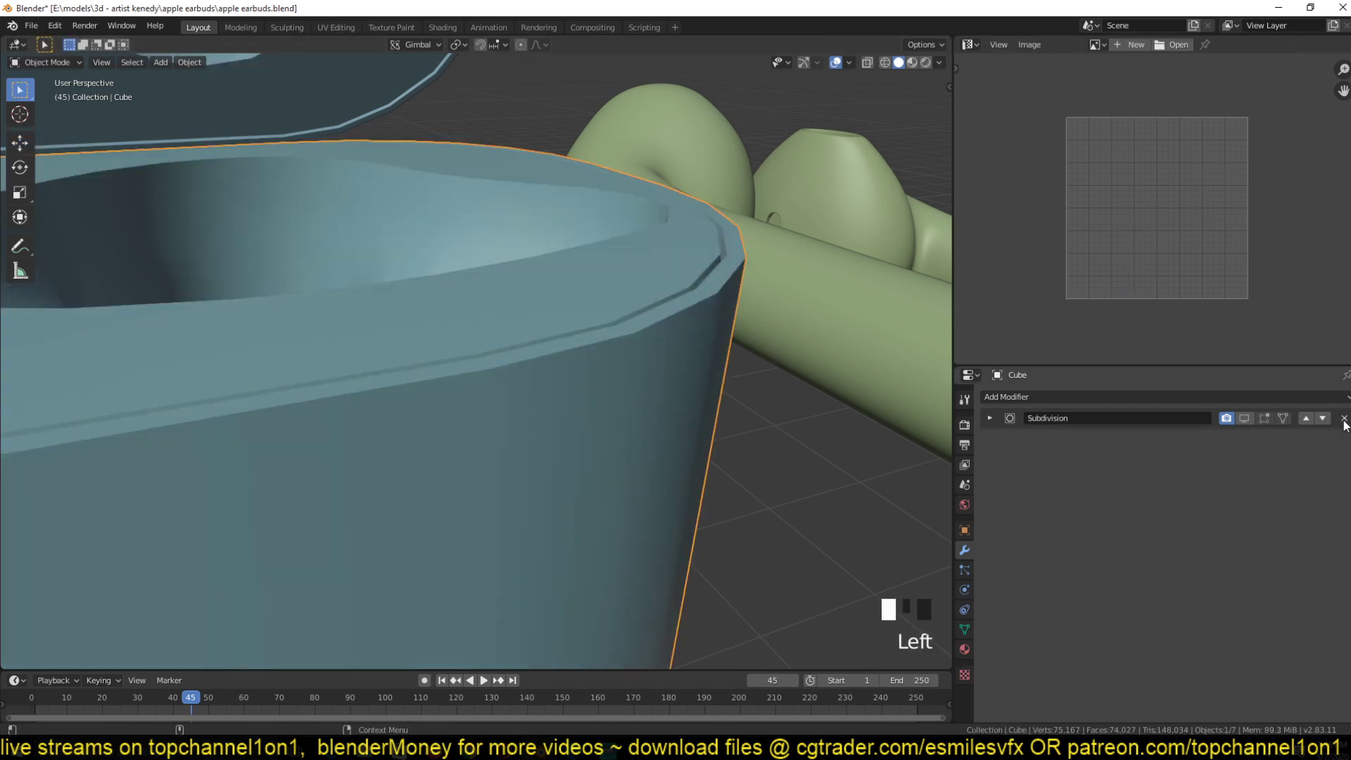
click(1344, 418)
click(1103, 399)
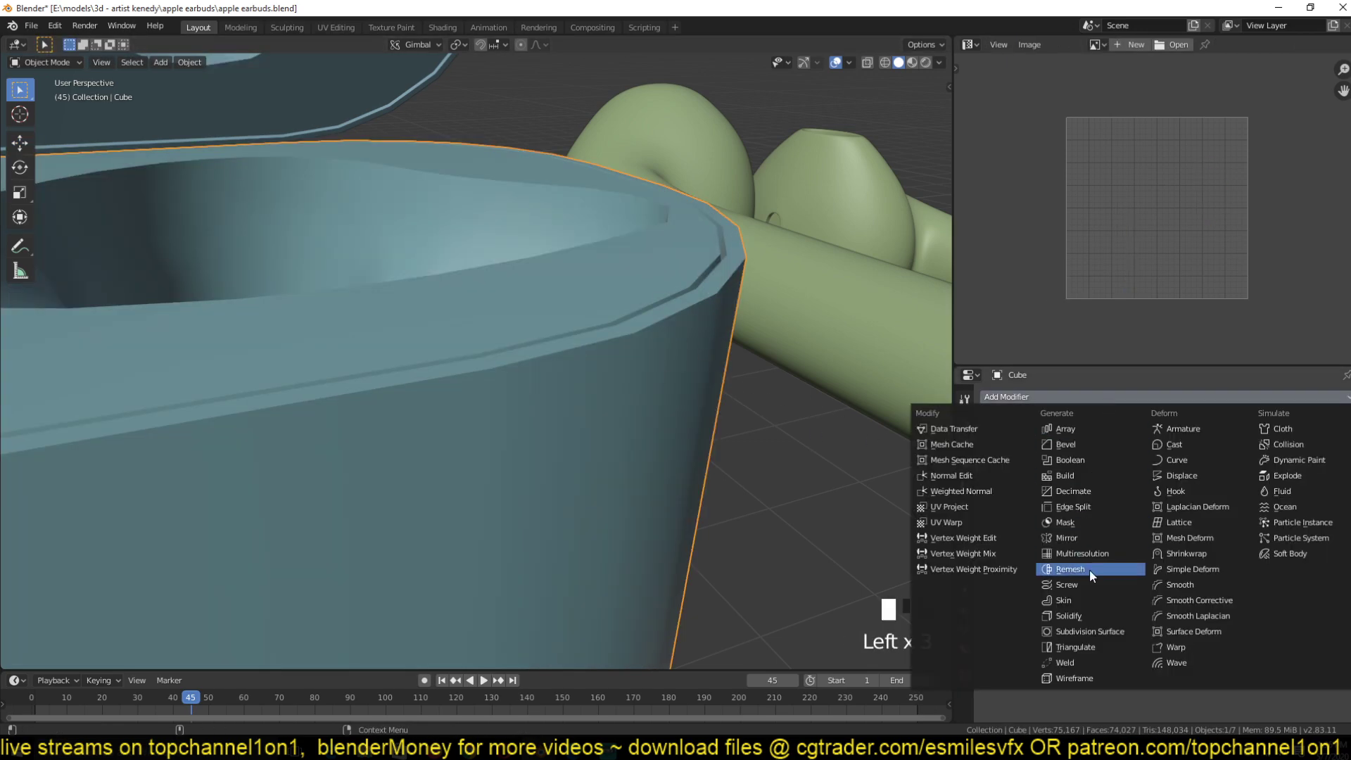
click(1082, 447)
scroll(759, 404, down, 3)
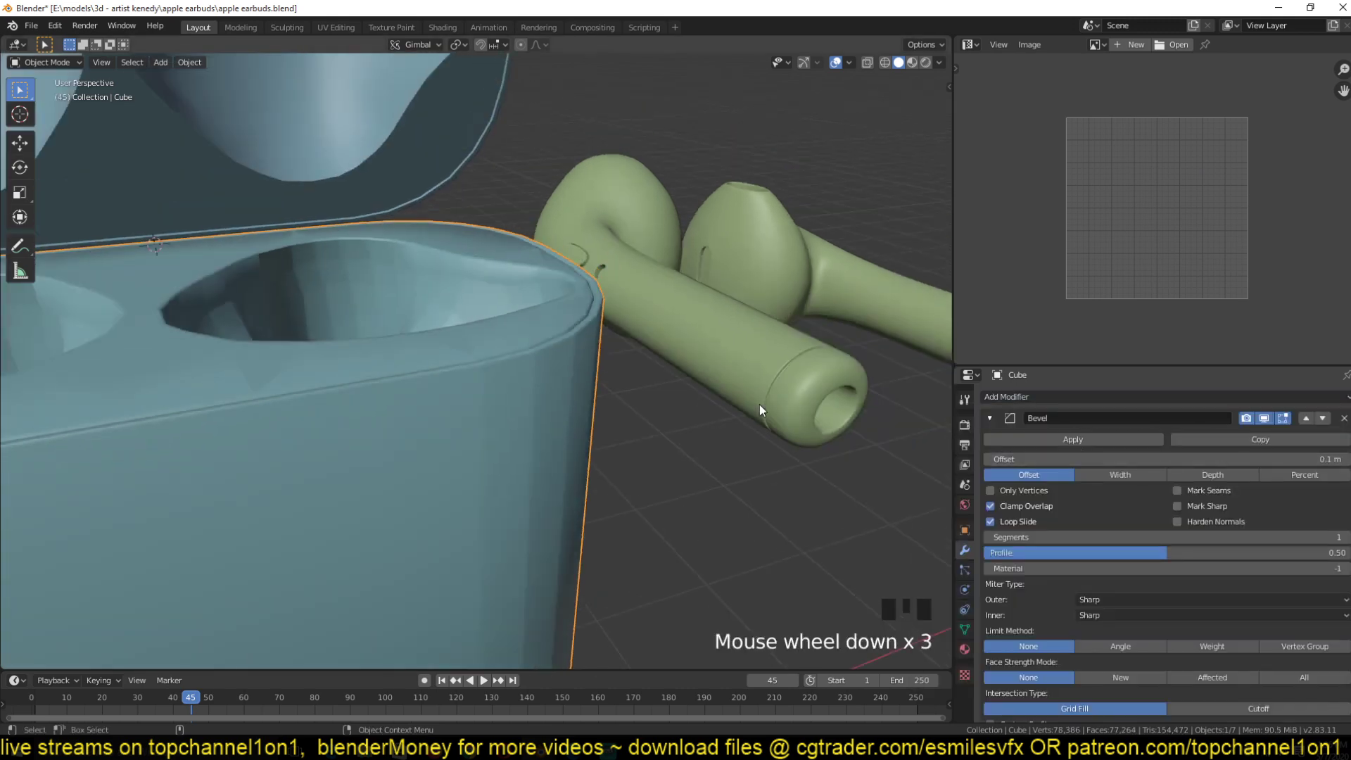
- Examine the shading of the case base from all sides, including its button, underside, rounded corners and top rim
key(grave)
scroll(669, 360, down, 2)
key(grave)
scroll(663, 358, down, 2)
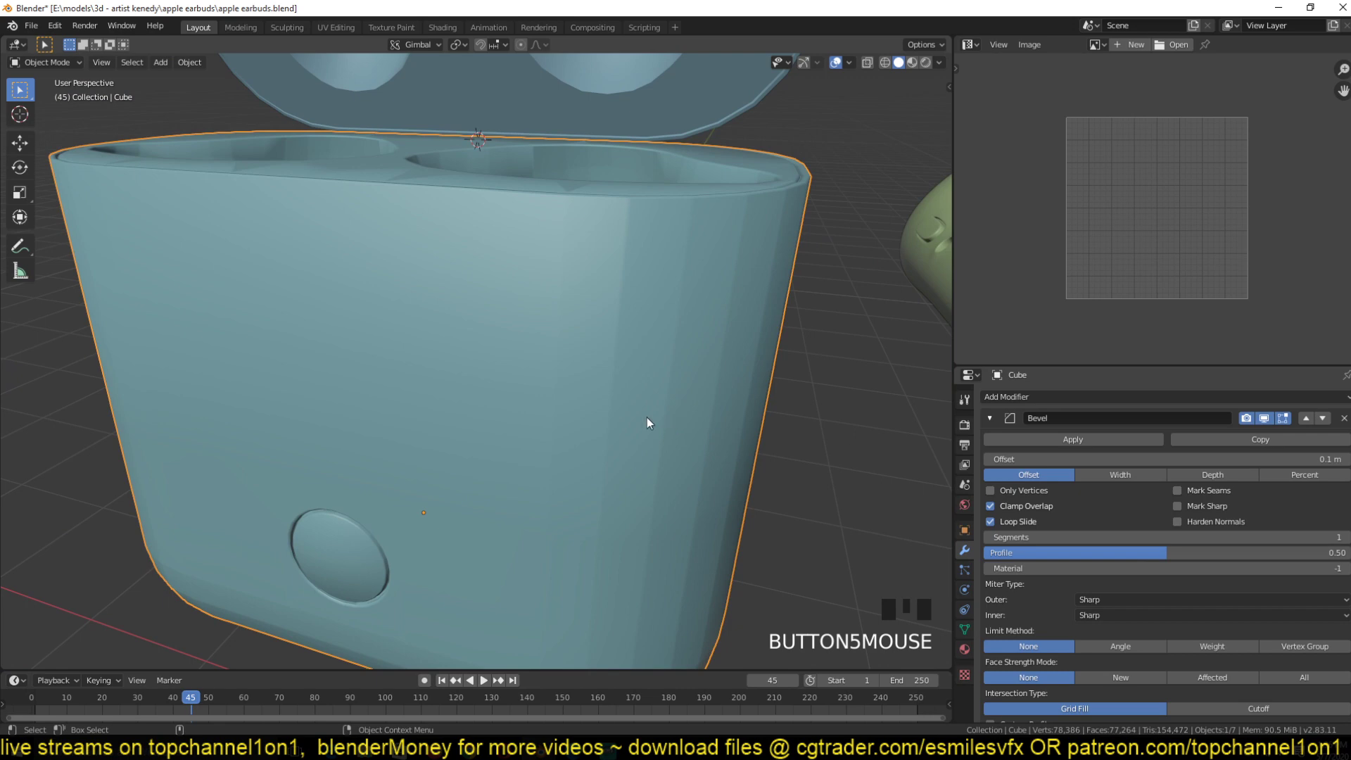
key(grave)
scroll(707, 289, down, 2)
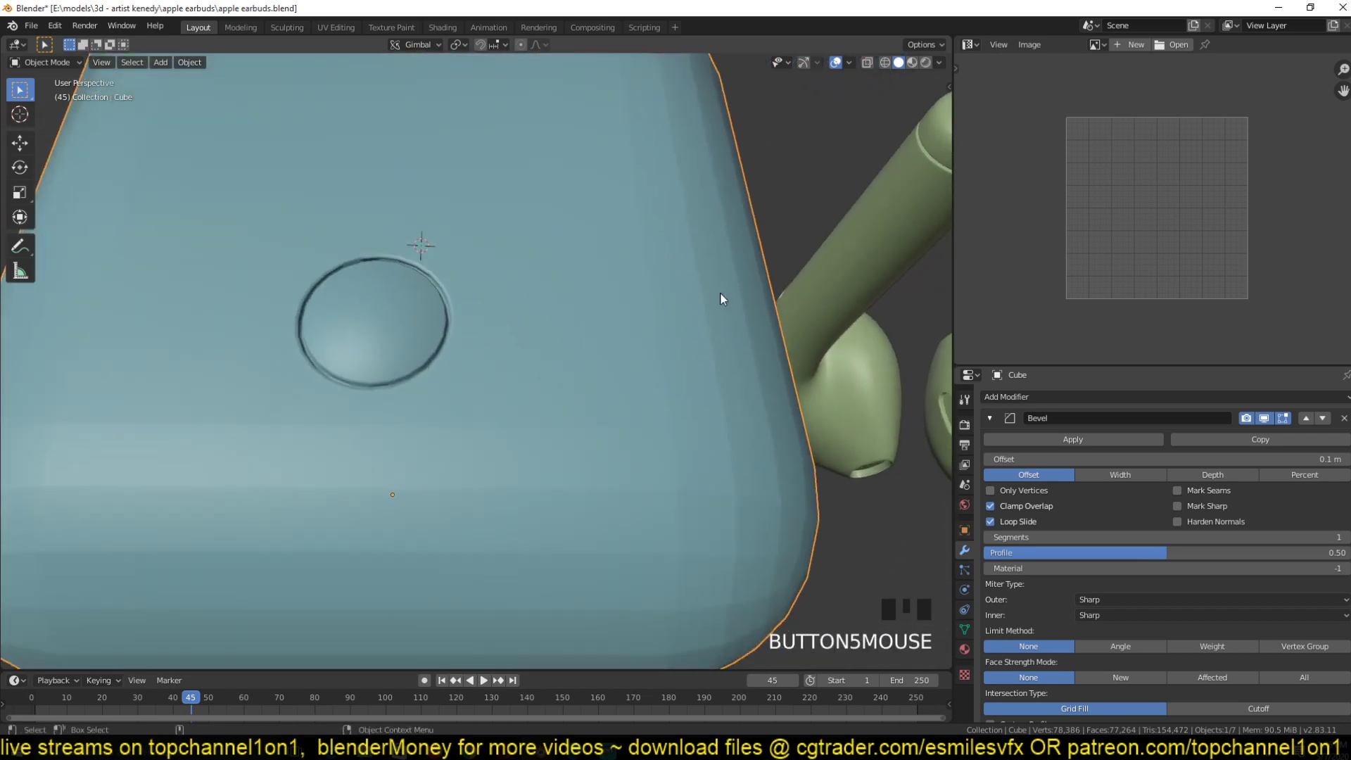
key(grave)
key(grave)
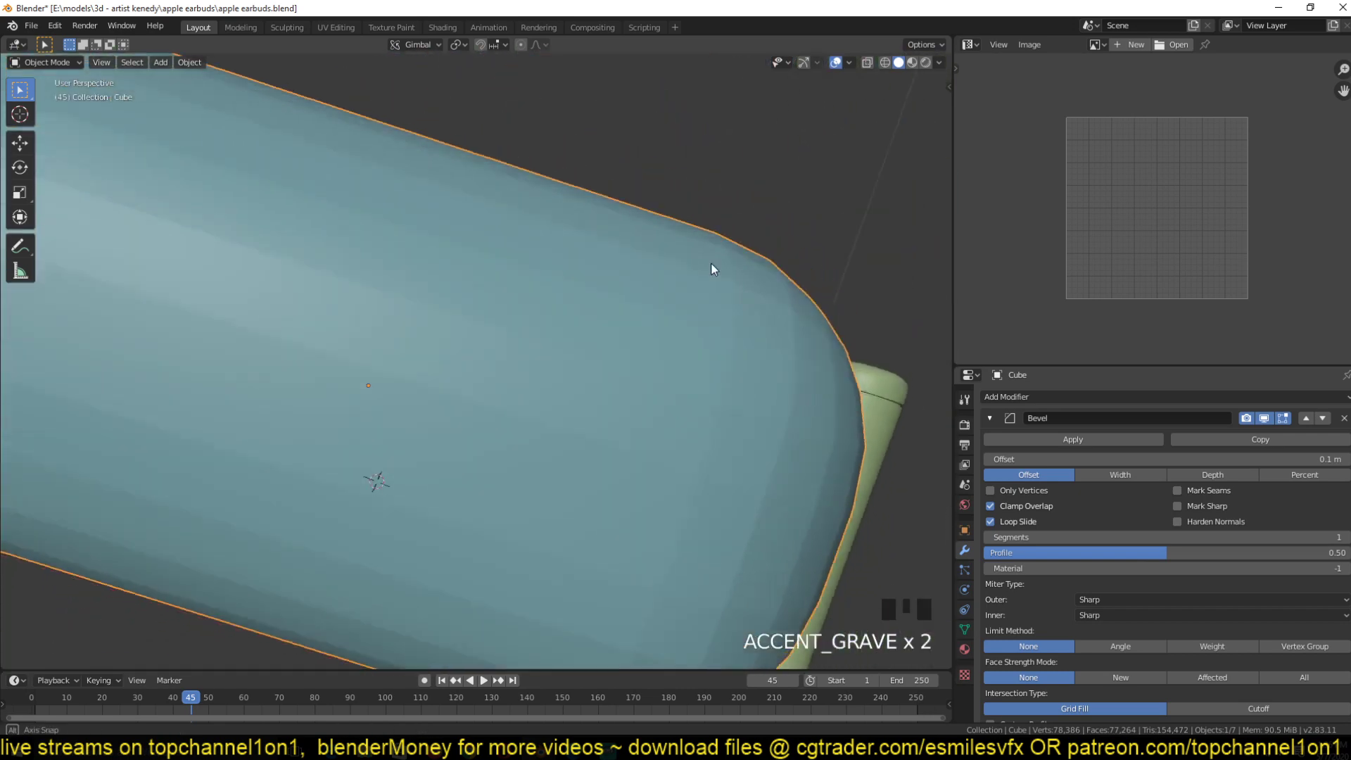
scroll(563, 320, down, 1)
key(grave)
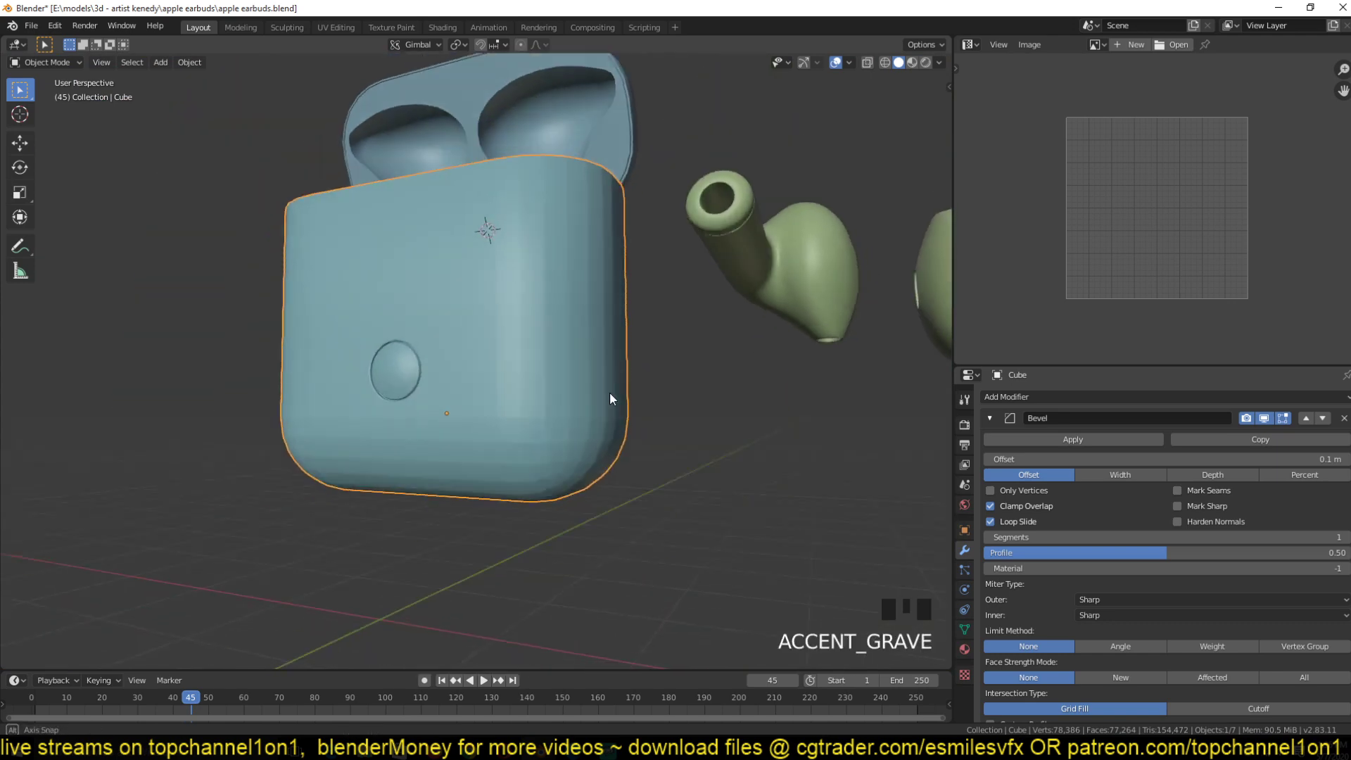
key(grave)
scroll(573, 347, up, 3)
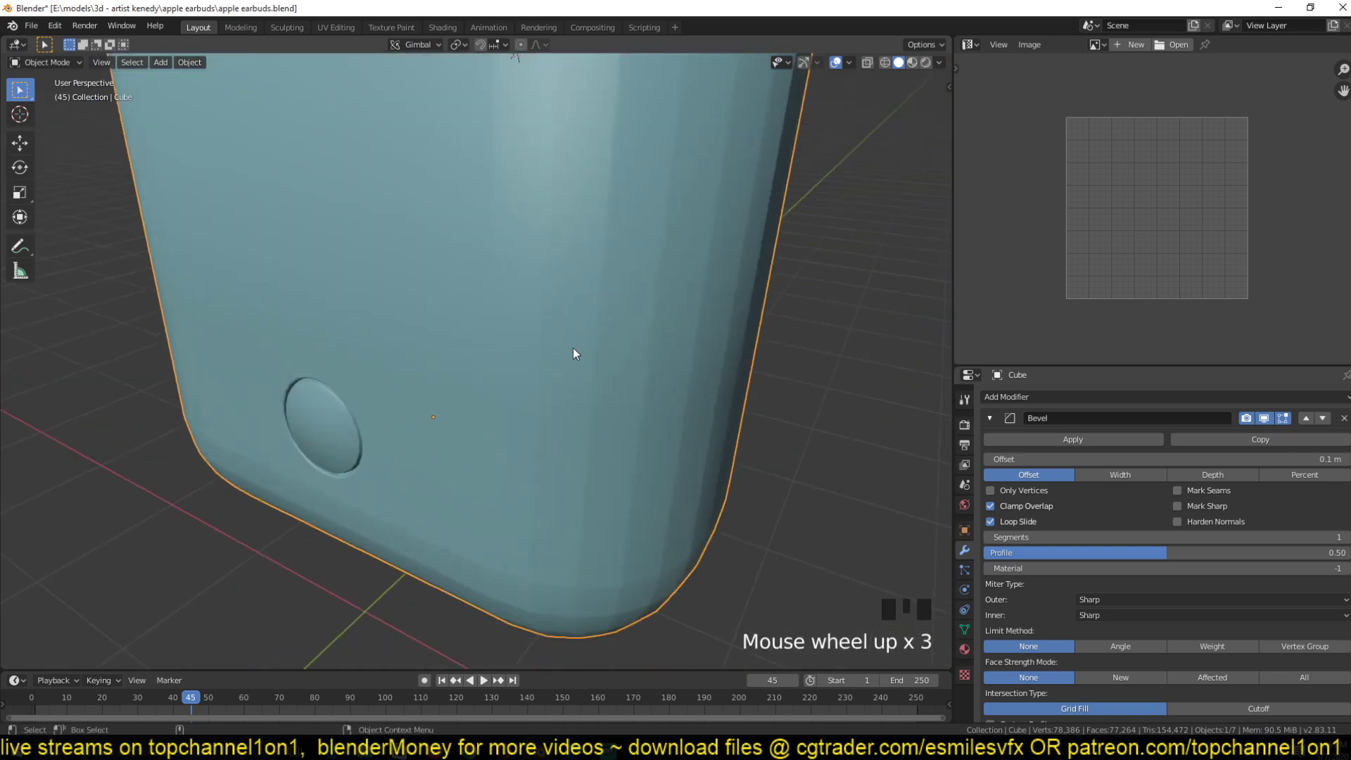
shift+middle_drag(573, 348, 570, 428)
key(grave)
shift+middle_drag(870, 414, 831, 419)
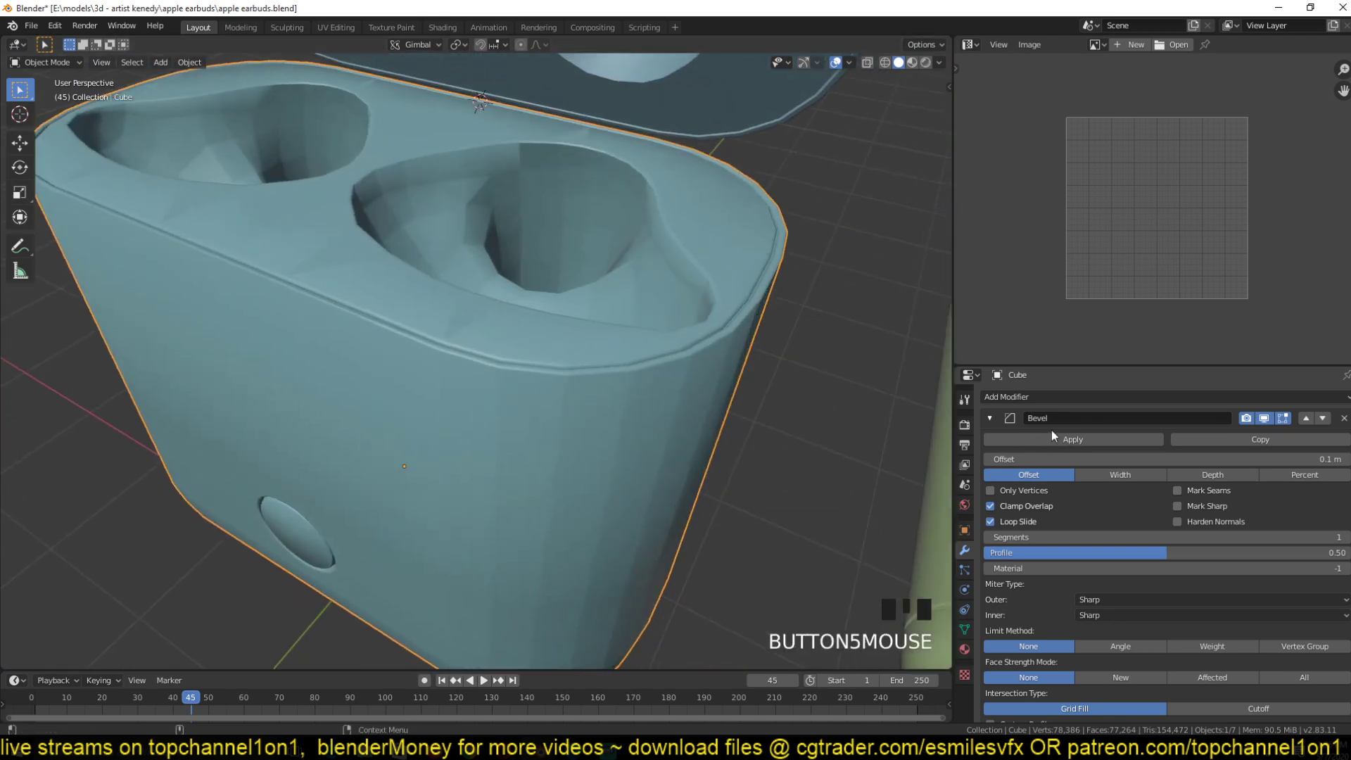
key(grave)
scroll(597, 361, down, 1)
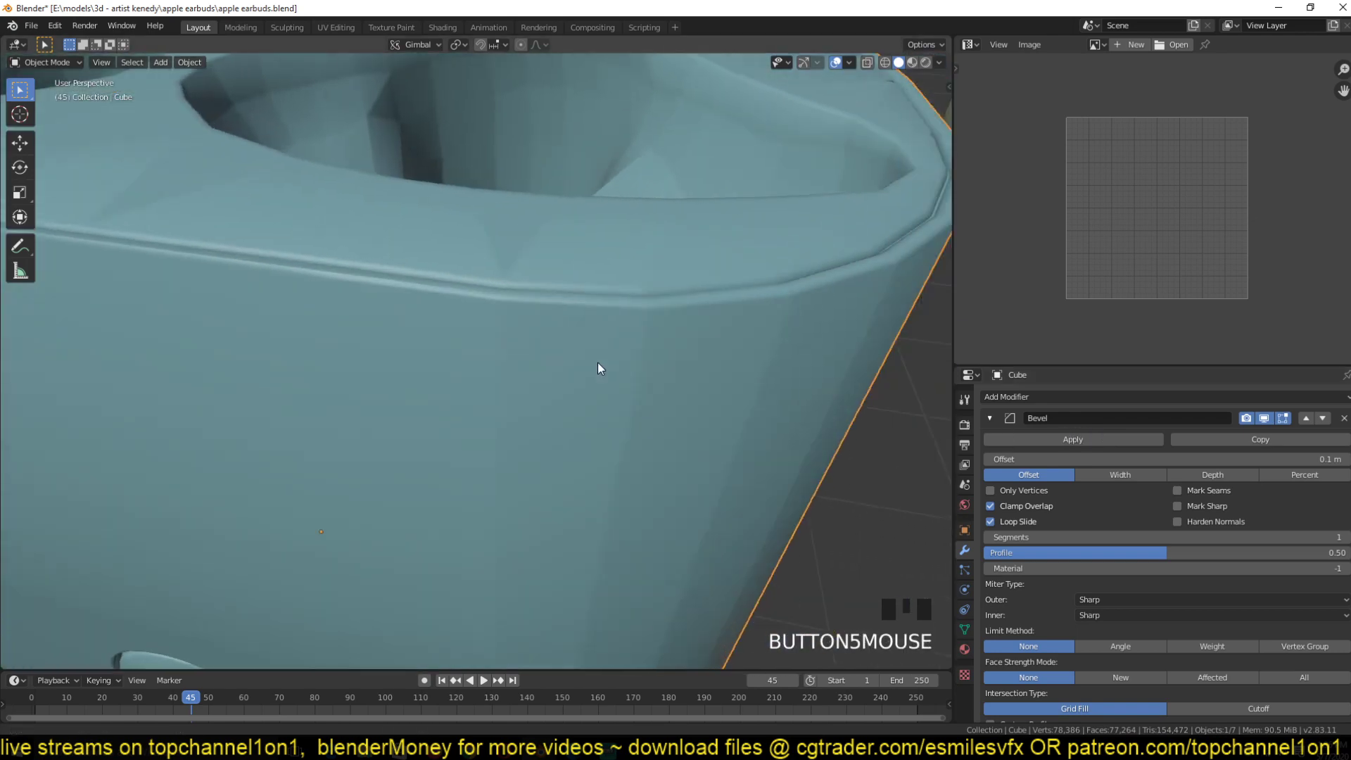
key(z)
key(z)
shift+middle_drag(823, 331, 610, 353)
- In Edit Mode, select a single outer rim edge near the case's corner and try beveling it with 2 segments
key(Tab)
key(grave)
click(638, 266)
key(ctrl+b)
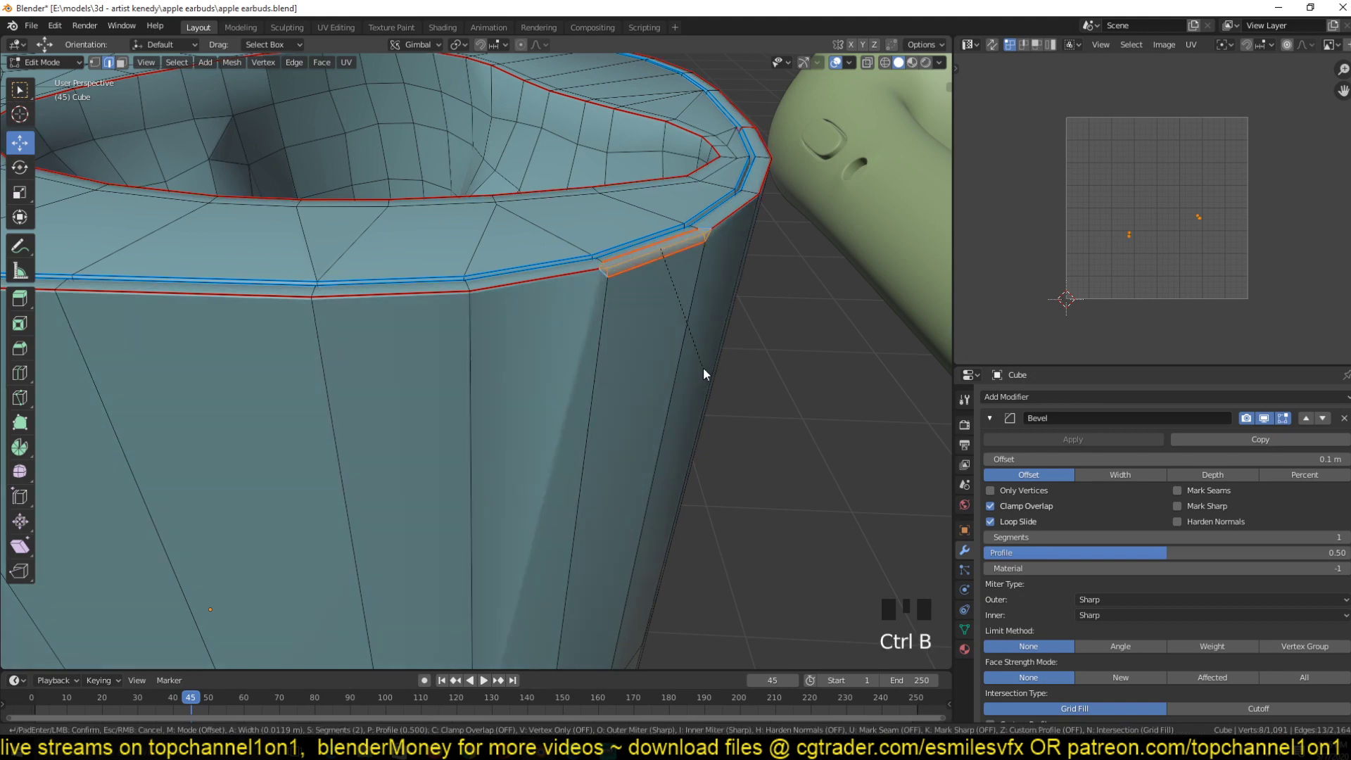
key(Escape)
- Examine the rim topology in wireframe and solid shading, comparing it with the Bevel modifier's viewport display off and on
key(grave)
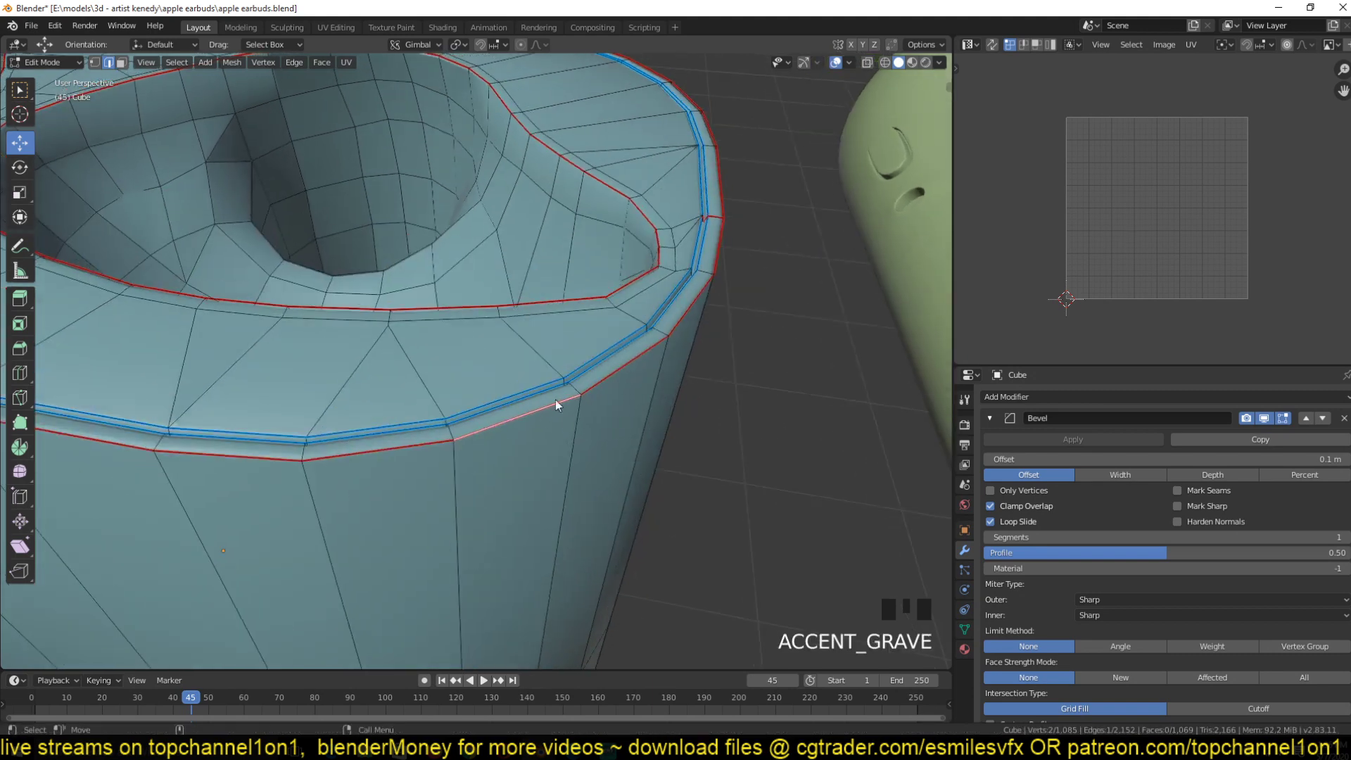
scroll(550, 391, up, 1)
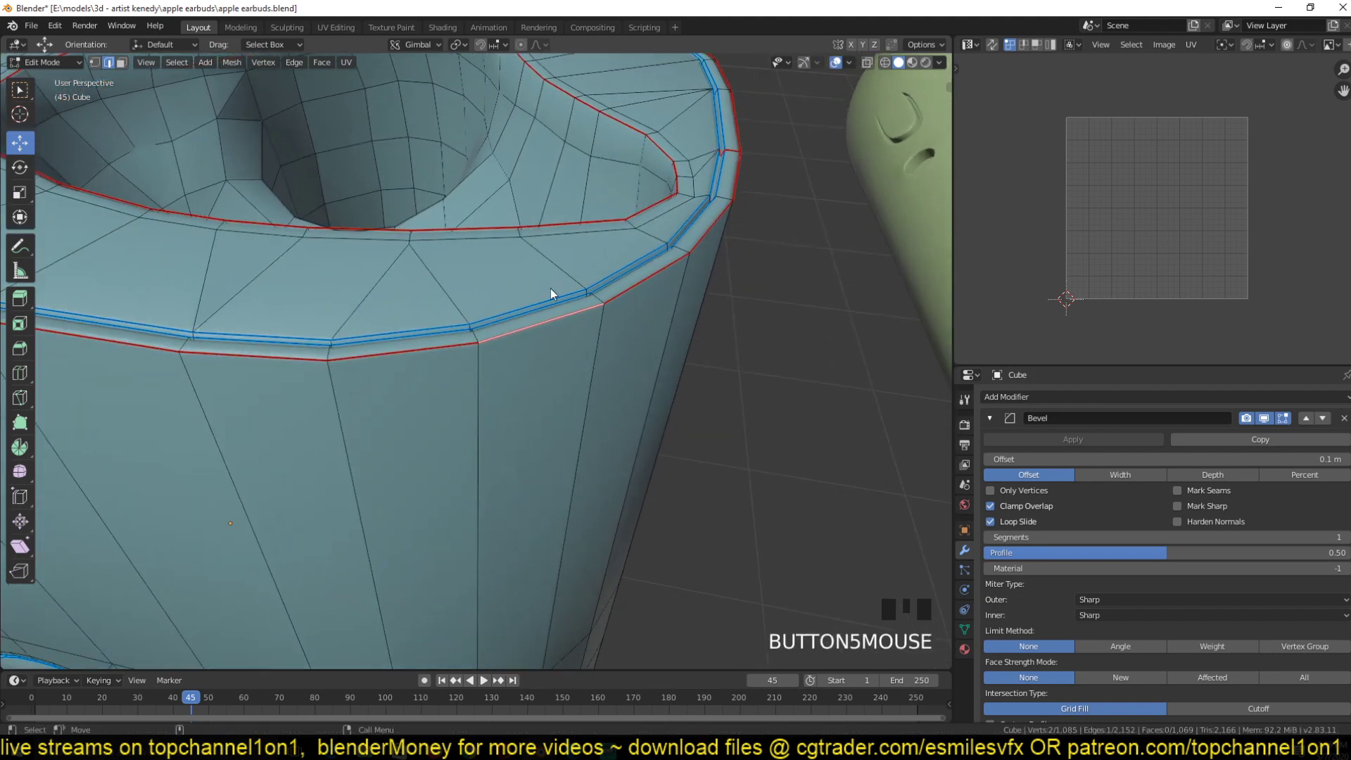
scroll(551, 289, up, 2)
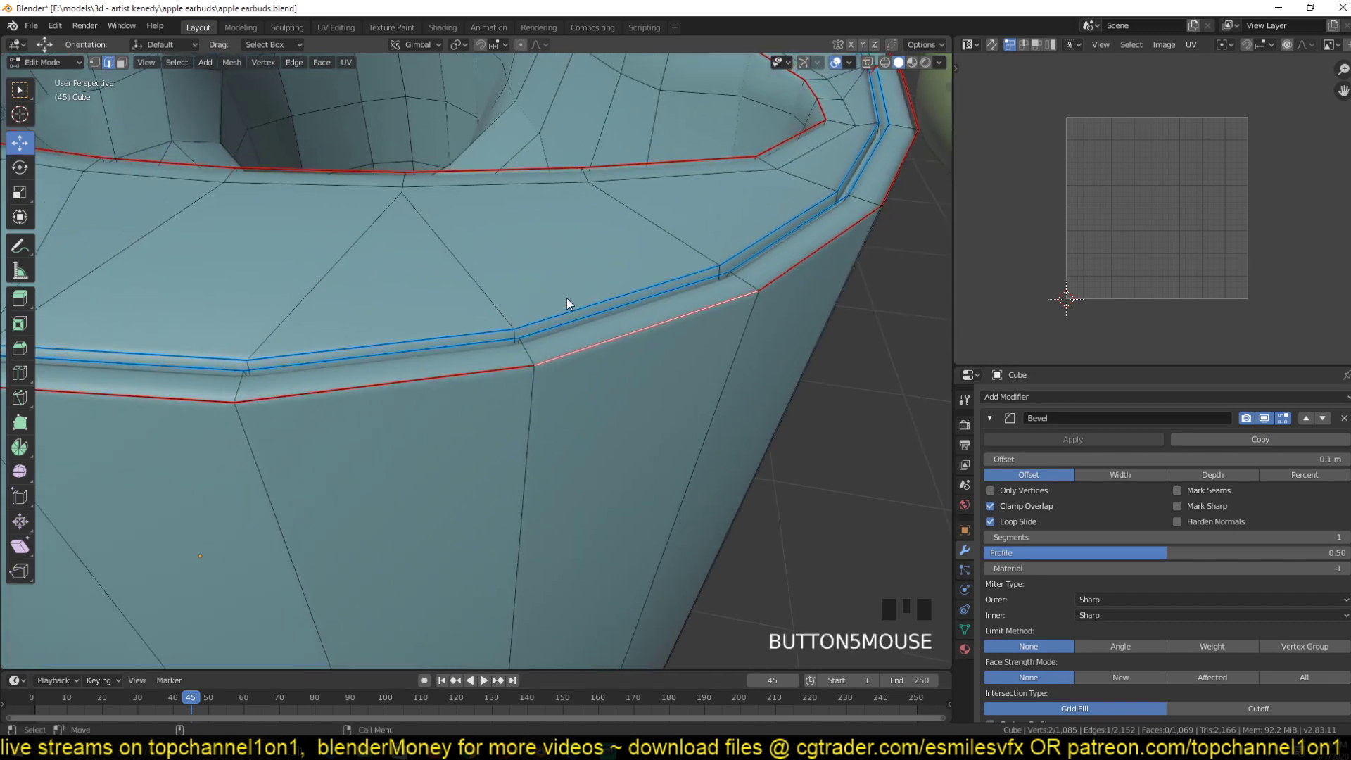
key(z)
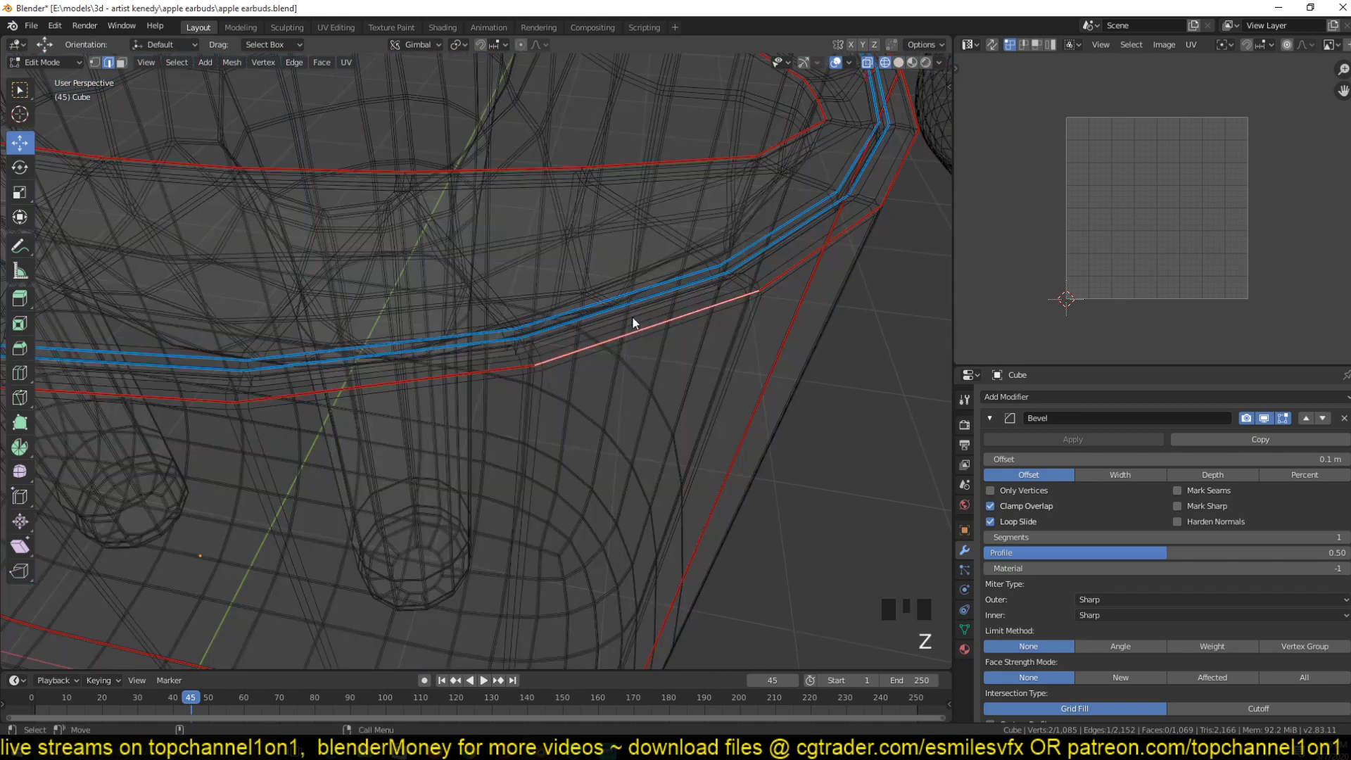
key(grave)
key(grave)
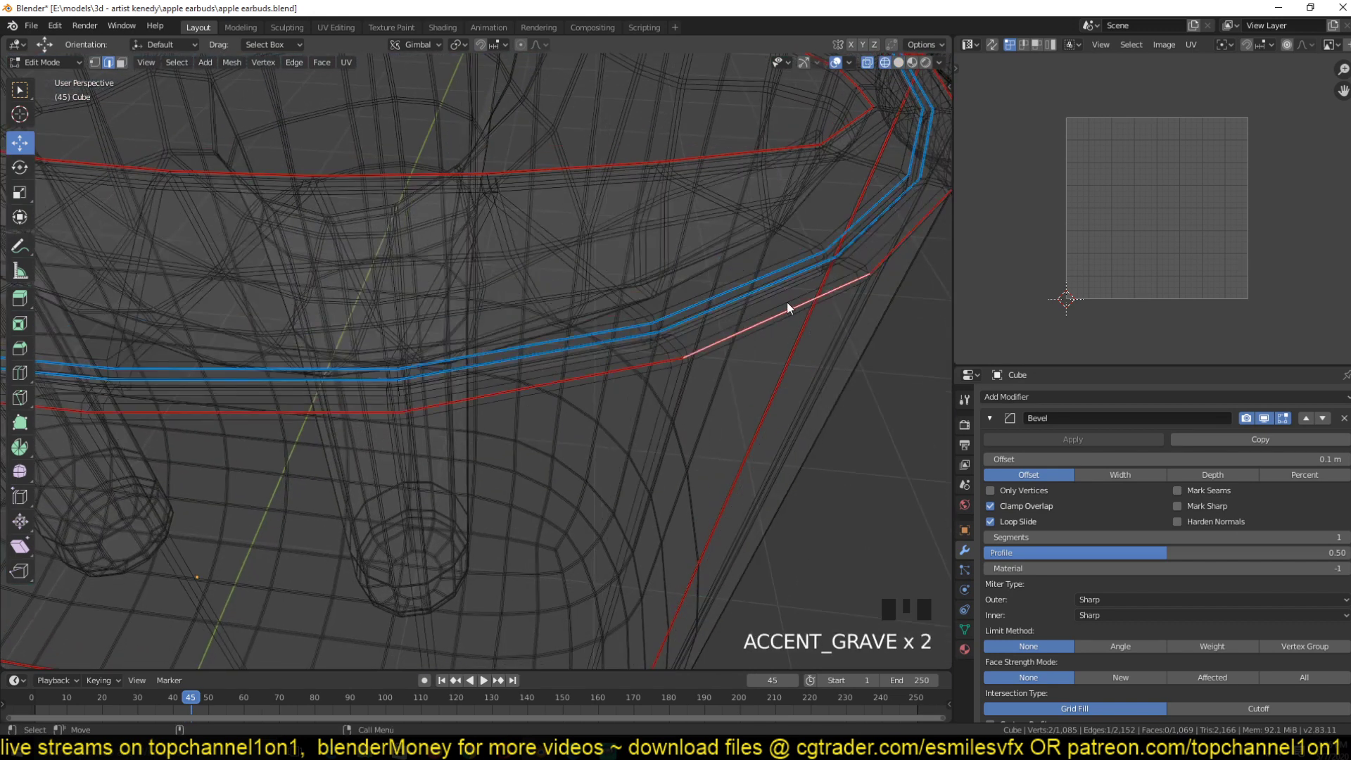
click(1264, 418)
click(1260, 420)
click(1260, 420)
click(1260, 420)
key(z)
click(930, 377)
scroll(829, 380, down, 2)
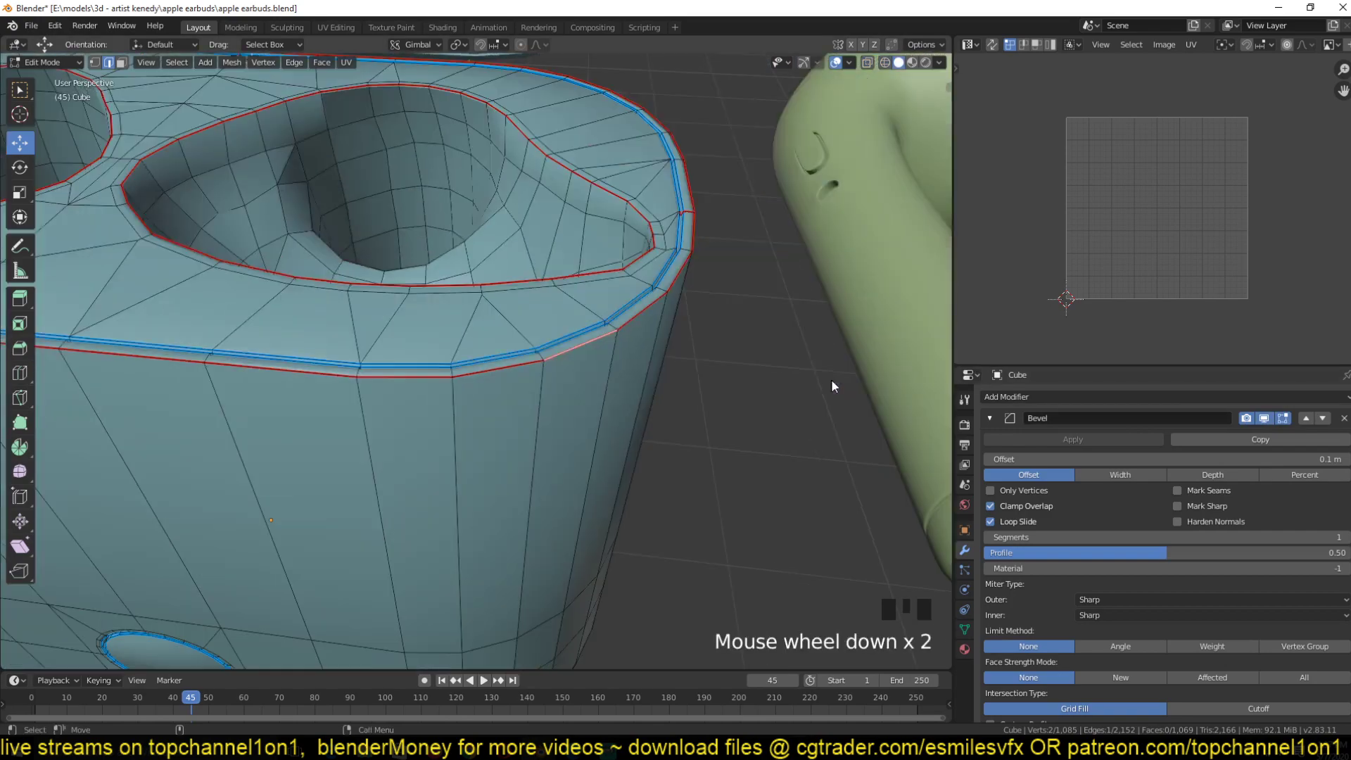
- Return to Object Mode and limit the case base's Bevel modifier by Angle
key(grave)
mouse_move(829, 380)
middle_down()
mouse_move(728, 385)
mouse_move(766, 348)
middle_up()
key(grave)
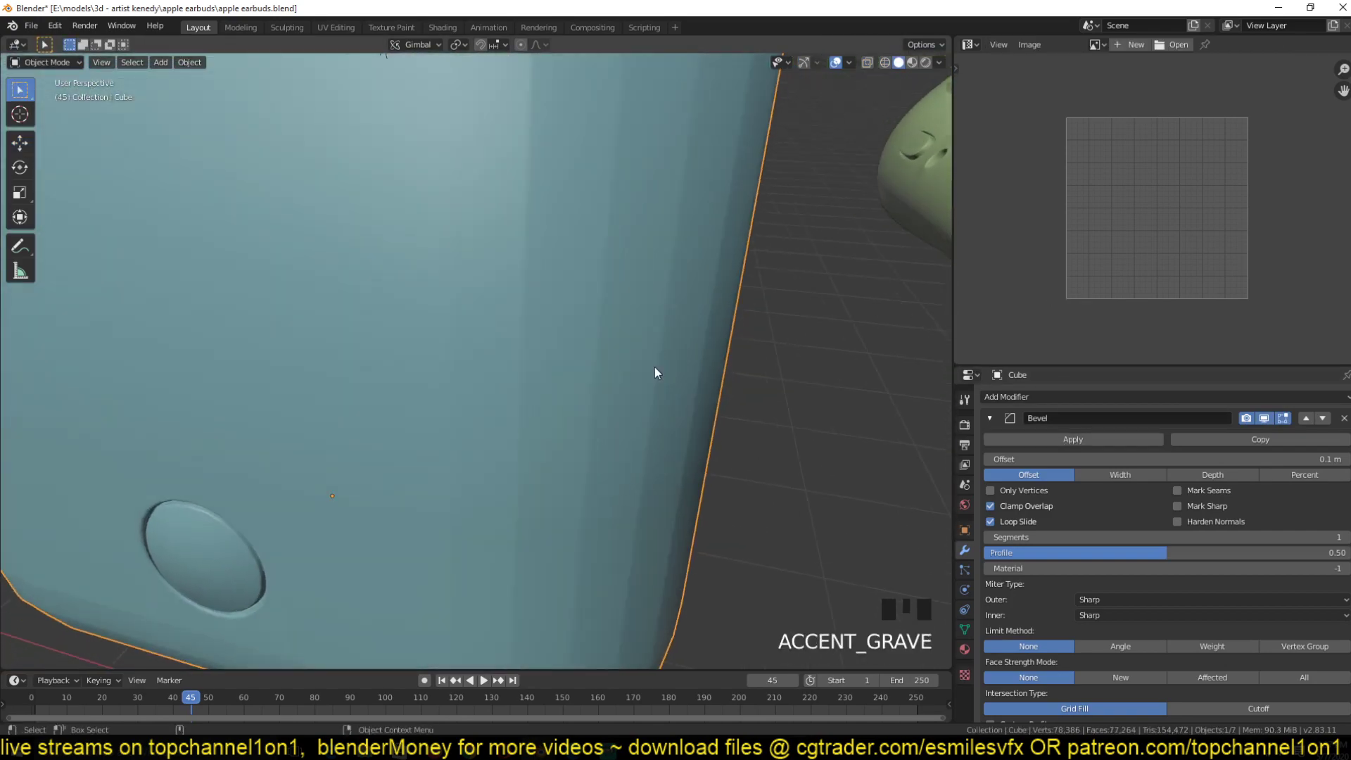
scroll(654, 366, down, 3)
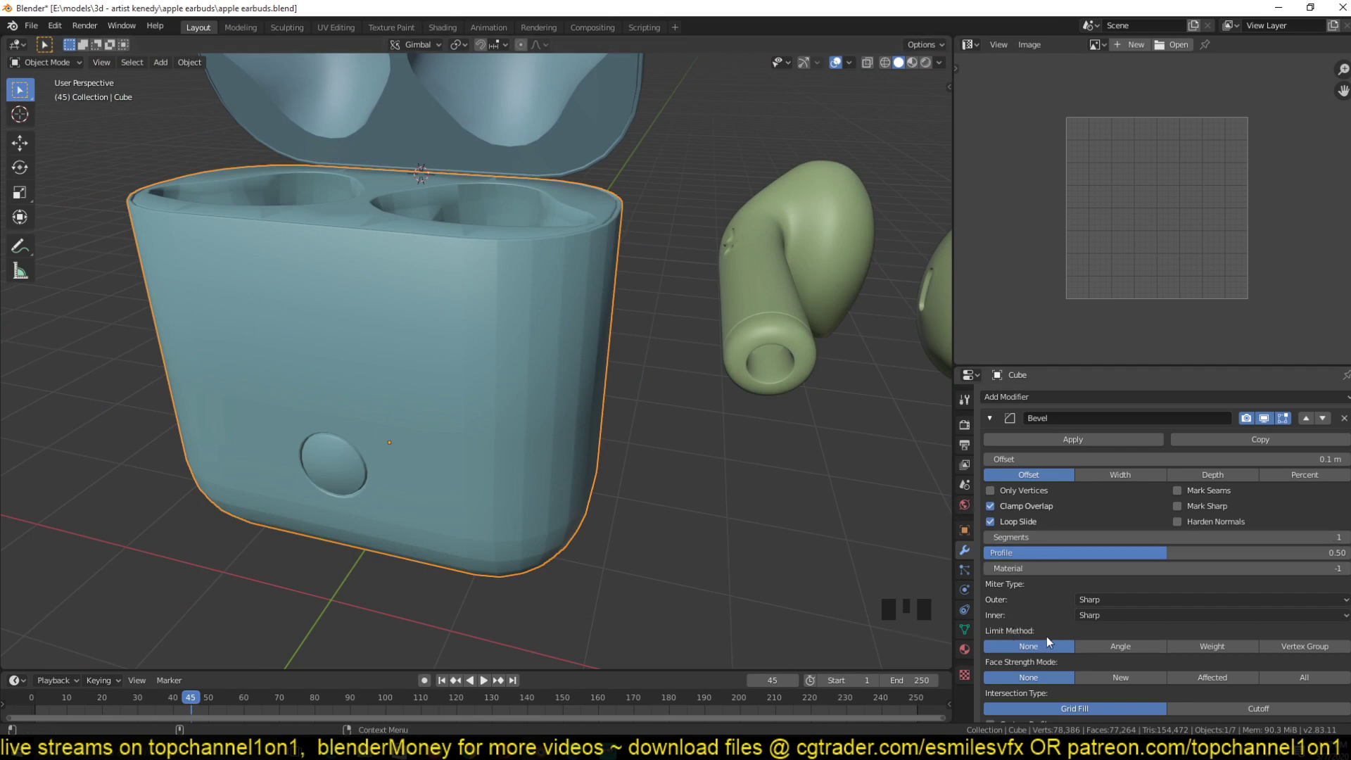
key(grave)
scroll(588, 450, up, 3)
key(grave)
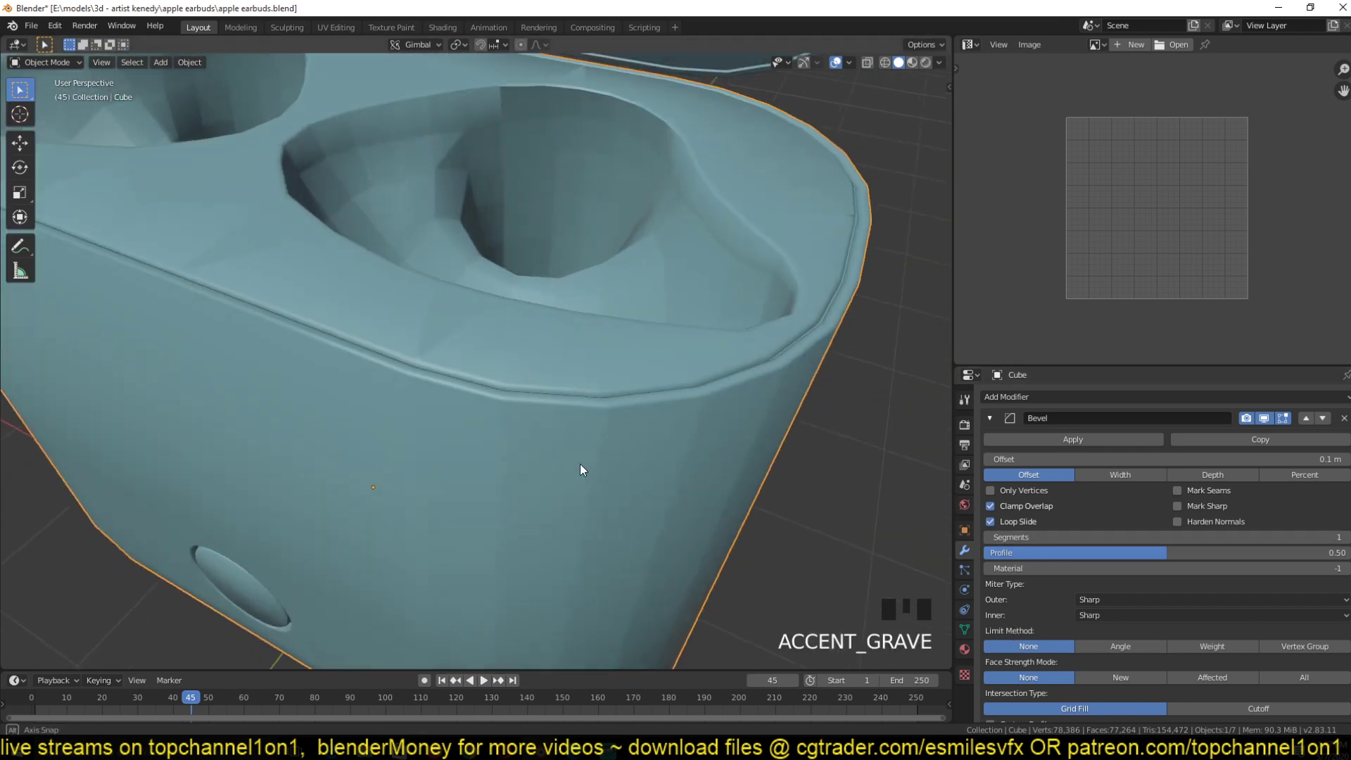
click(1108, 644)
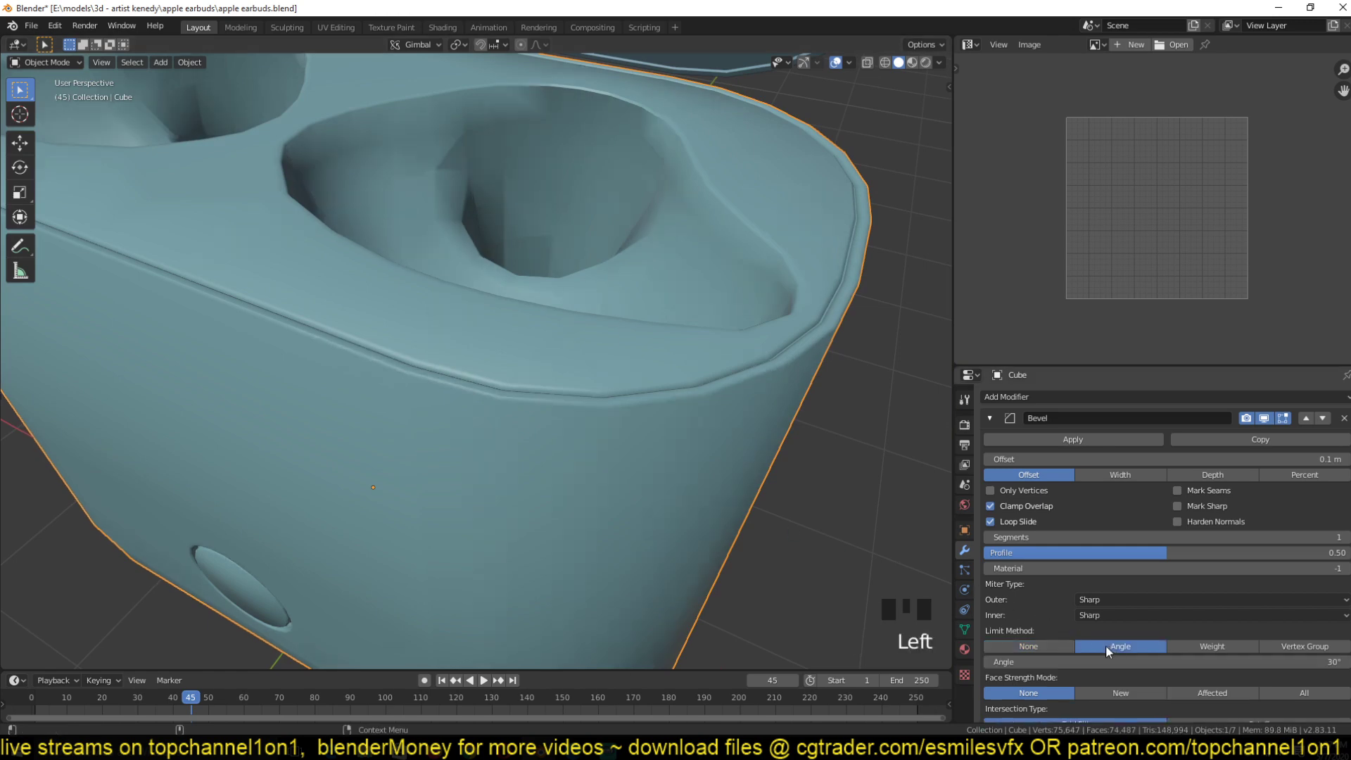
- Examine the shading of the case base's front, rounded corner, top rim and earbud sockets under the angle-limited bevel
scroll(642, 344, down, 2)
key(grave)
key(grave)
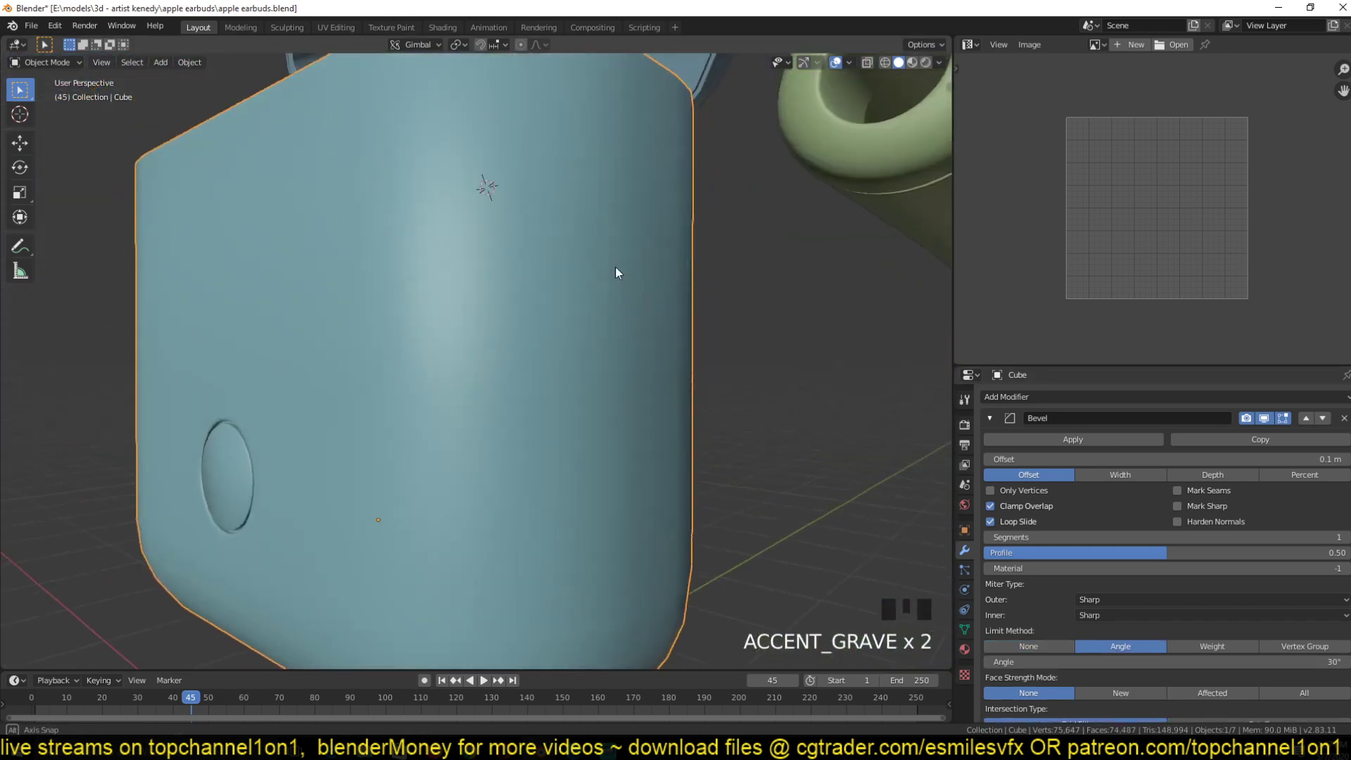
scroll(623, 380, down, 1)
key(grave)
scroll(638, 416, up, 1)
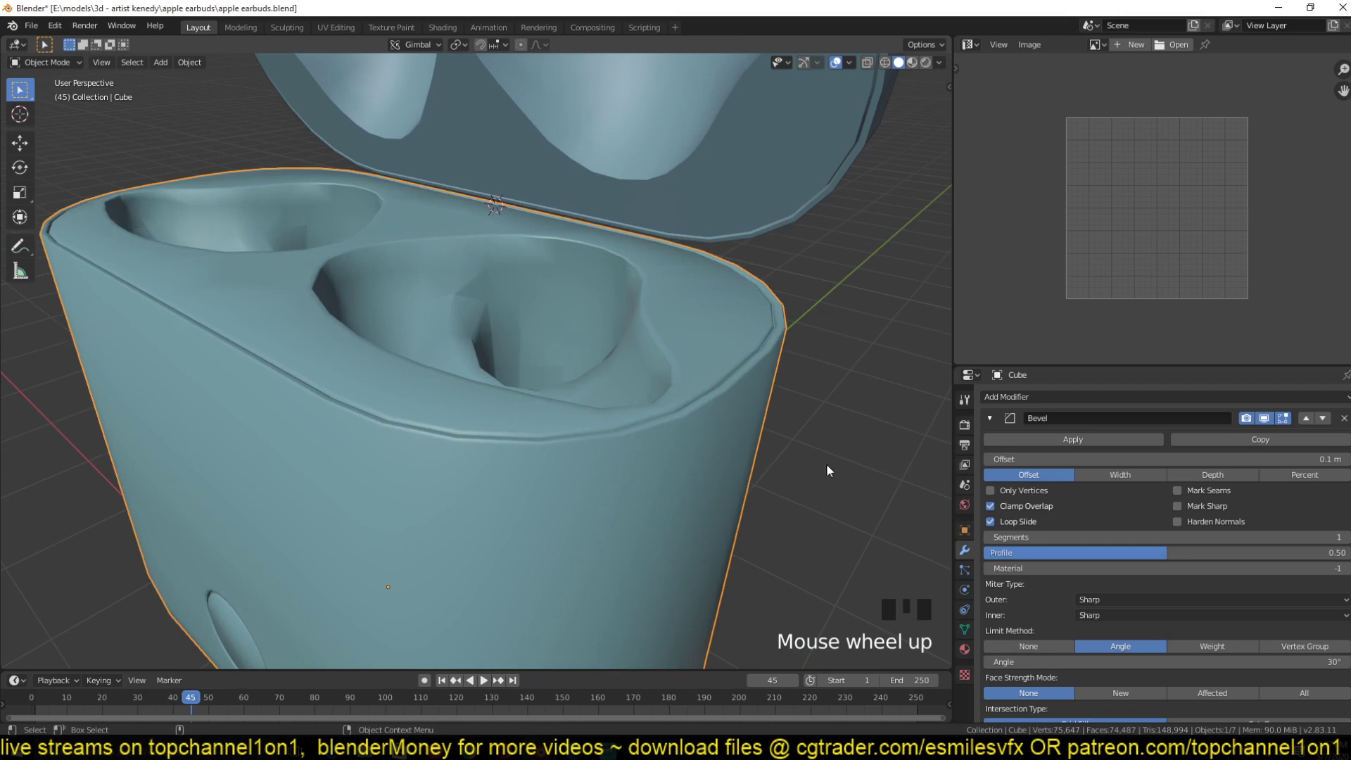
scroll(1011, 573, down, 3)
key(grave)
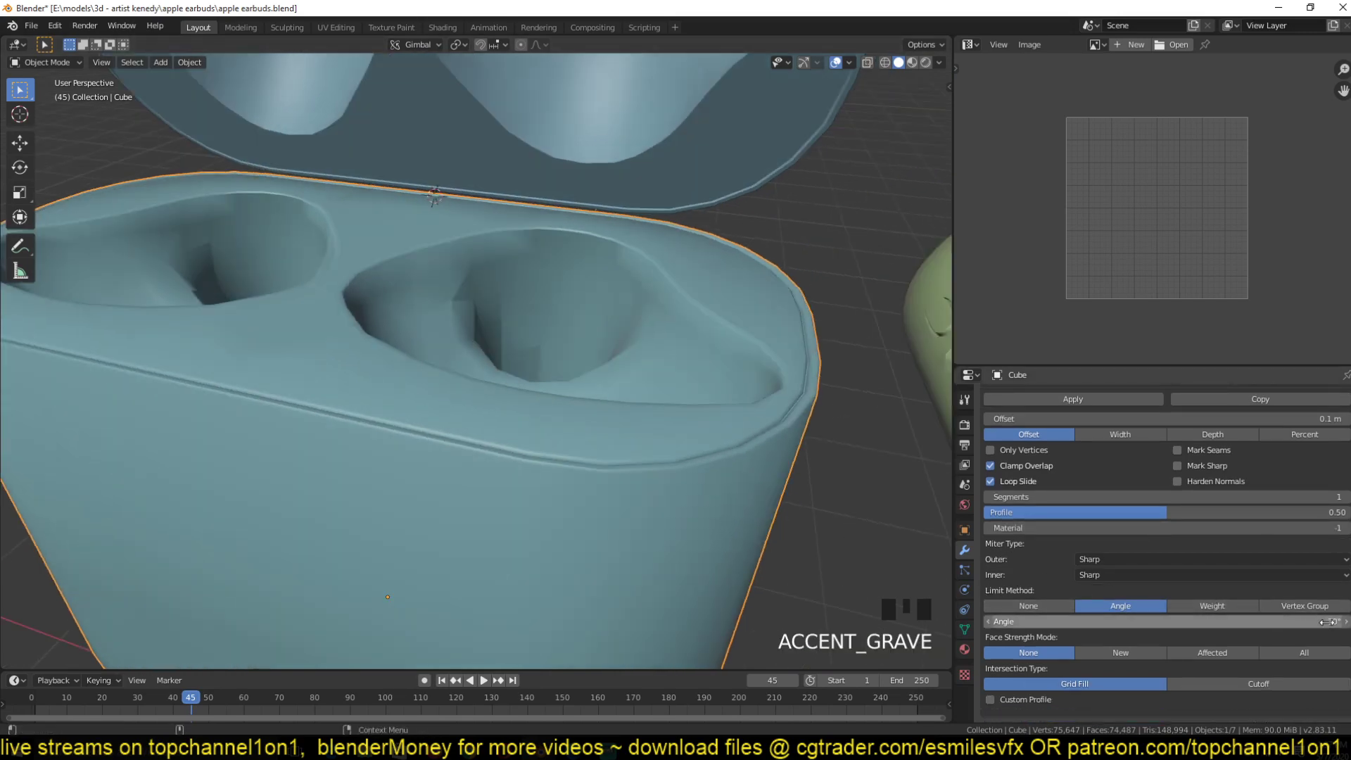
scroll(866, 432, up, 3)
key(grave)
- Inspect the earbud sockets and rim corner up close in wireframe and solid shading, comparing Object Mode with Edit Mode
key(shift+z)
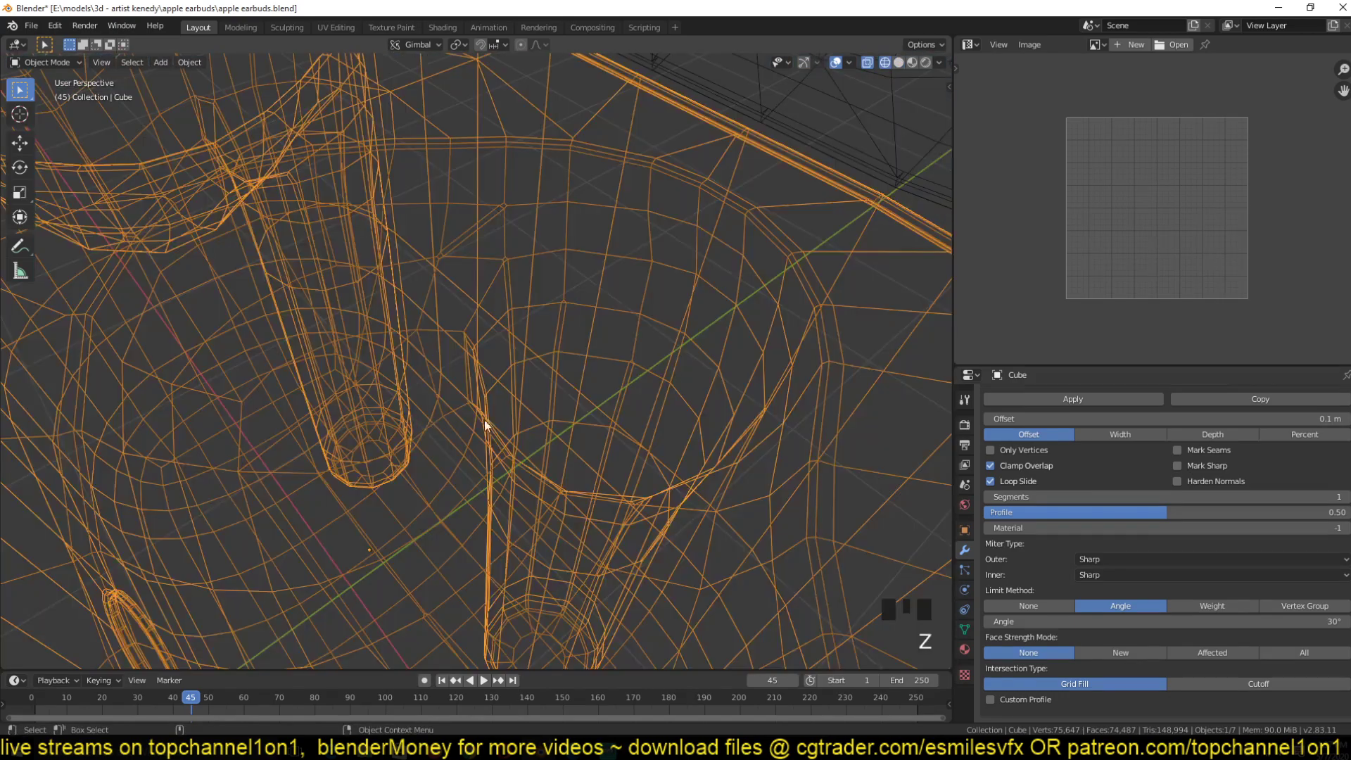
key(grave)
scroll(490, 425, down, 3)
key(grave)
key(z)
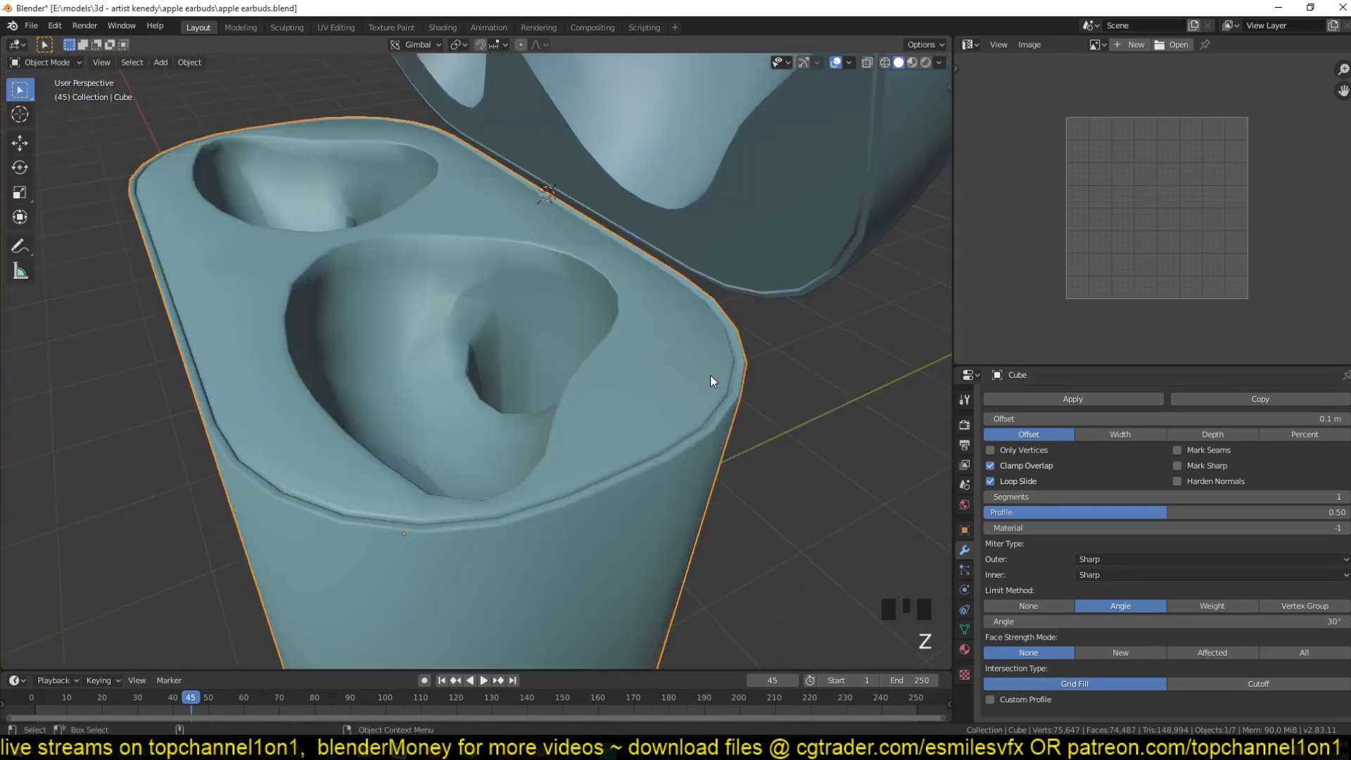
shift+middle_drag(710, 374, 652, 370)
scroll(652, 370, up, 3)
key(Tab)
key(Tab)
key(grave)
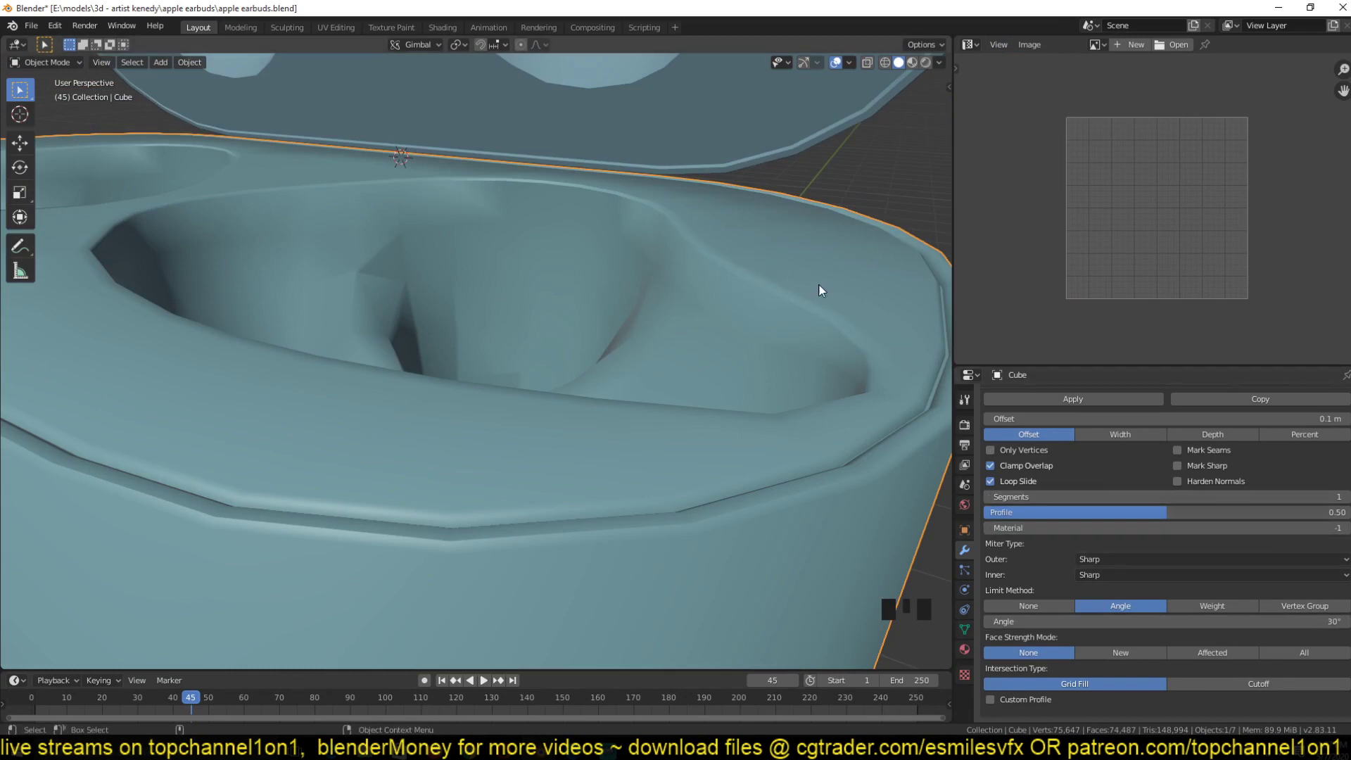
middle_drag(818, 286, 600, 367)
key(Tab)
key(Tab)
scroll(701, 367, up, 1)
scroll(601, 367, up, 2)
key(z)
key(z)
- Set the case base's Bevel offset to 0.003 m and enable Harden Normals
shift+drag(1165, 418, 1059, 418)
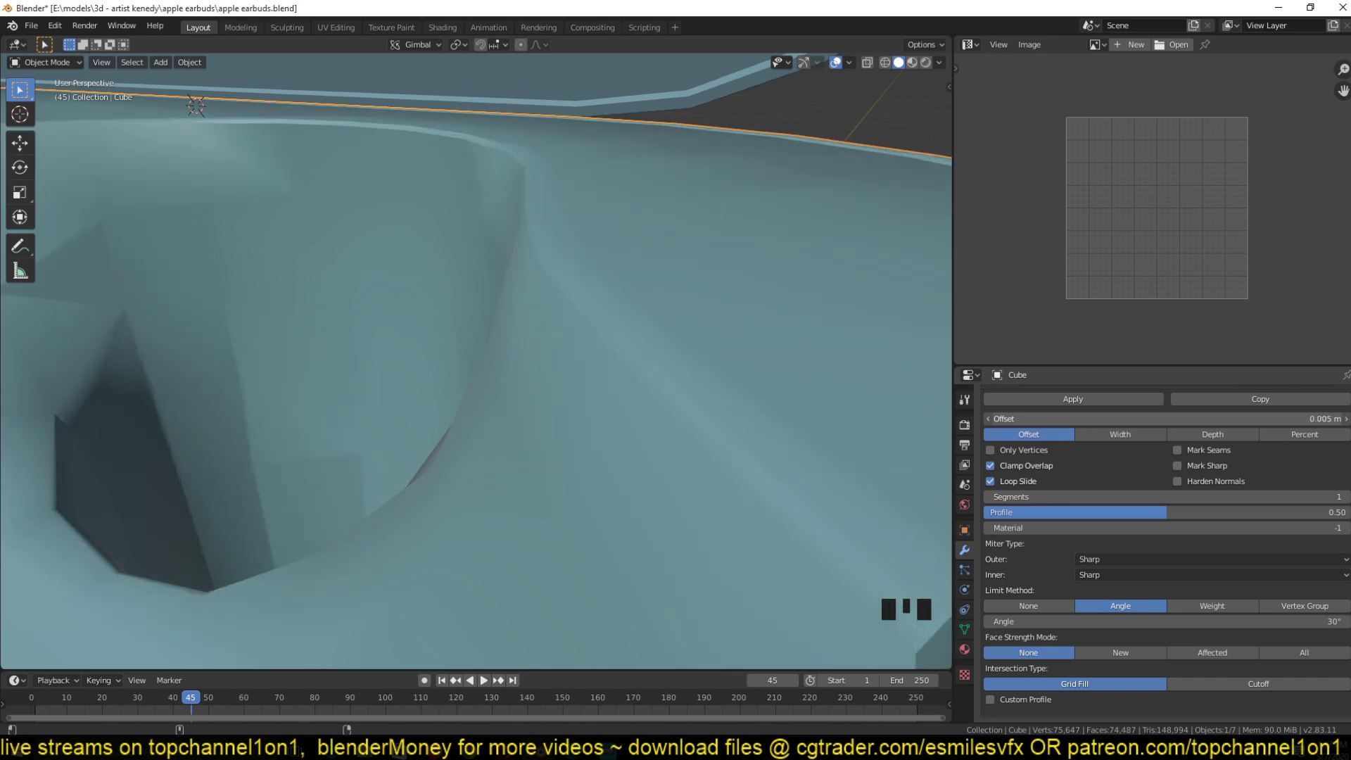
scroll(716, 331, down, 5)
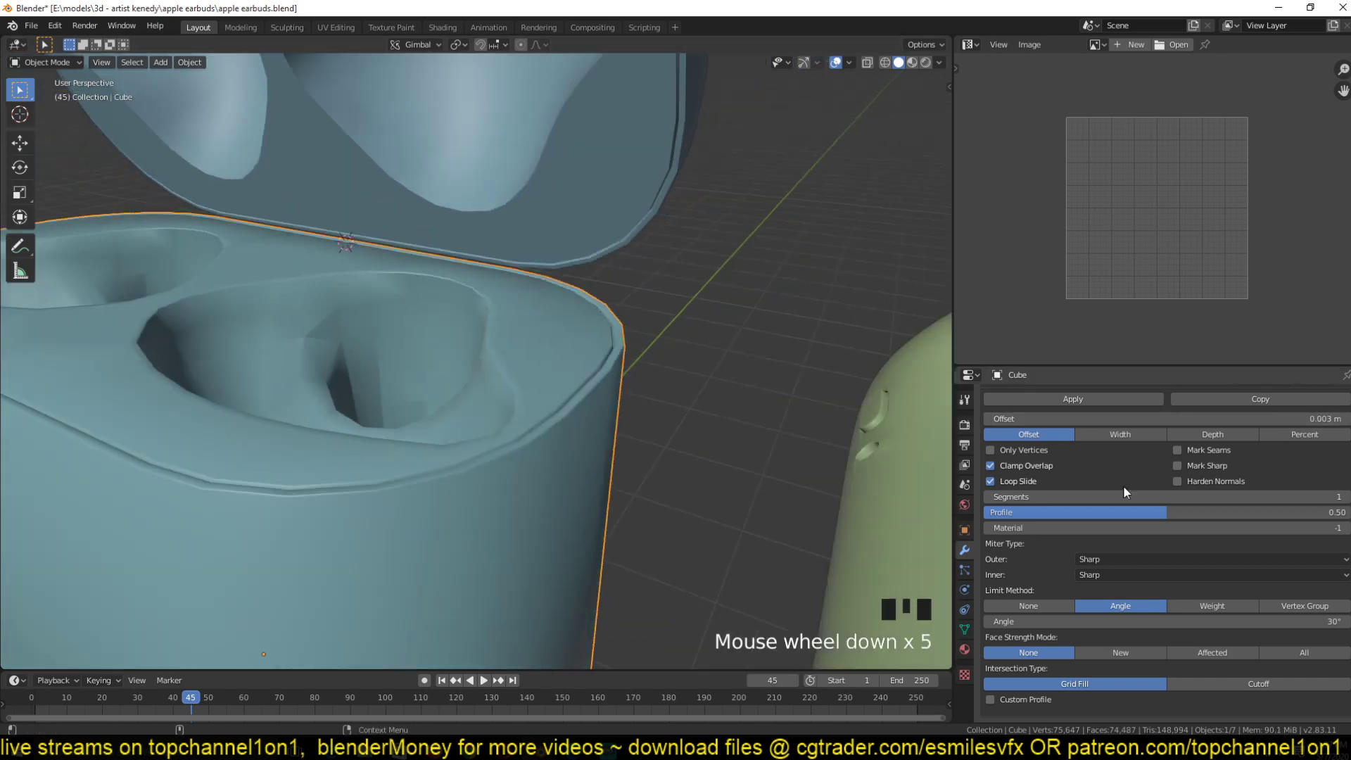
click(1184, 480)
scroll(605, 350, up, 4)
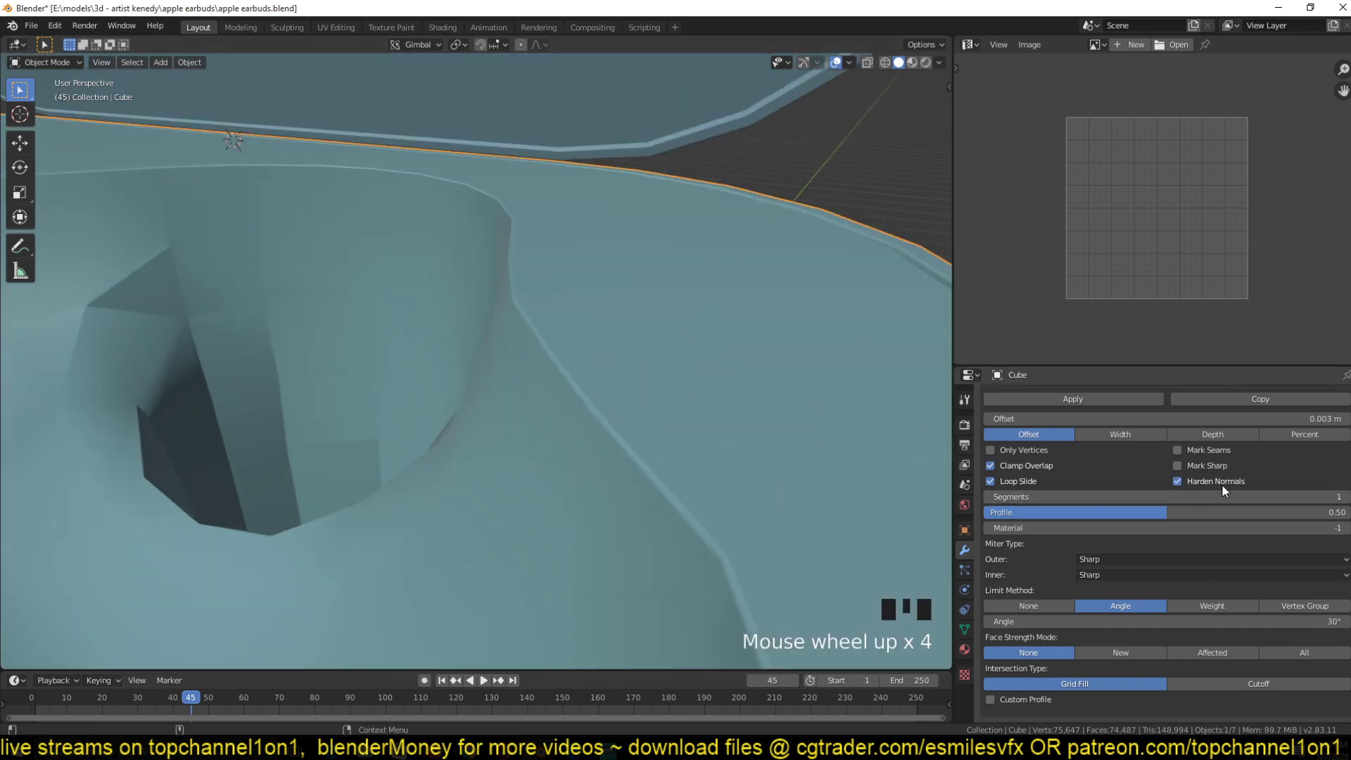
mouse_move(1220, 420)
shift+mouse_down()
mouse_move(1200, 421)
mouse_move(1220, 421)
shift+mouse_up()
- Examine the hardened shading along the case rim, socket openings and side walls from several angles, near and far
scroll(710, 315, down, 3)
middle_drag(710, 315, 285, 268)
scroll(520, 336, up, 4)
scroll(305, 320, down, 4)
scroll(470, 260, down, 4)
scroll(487, 279, up, 4)
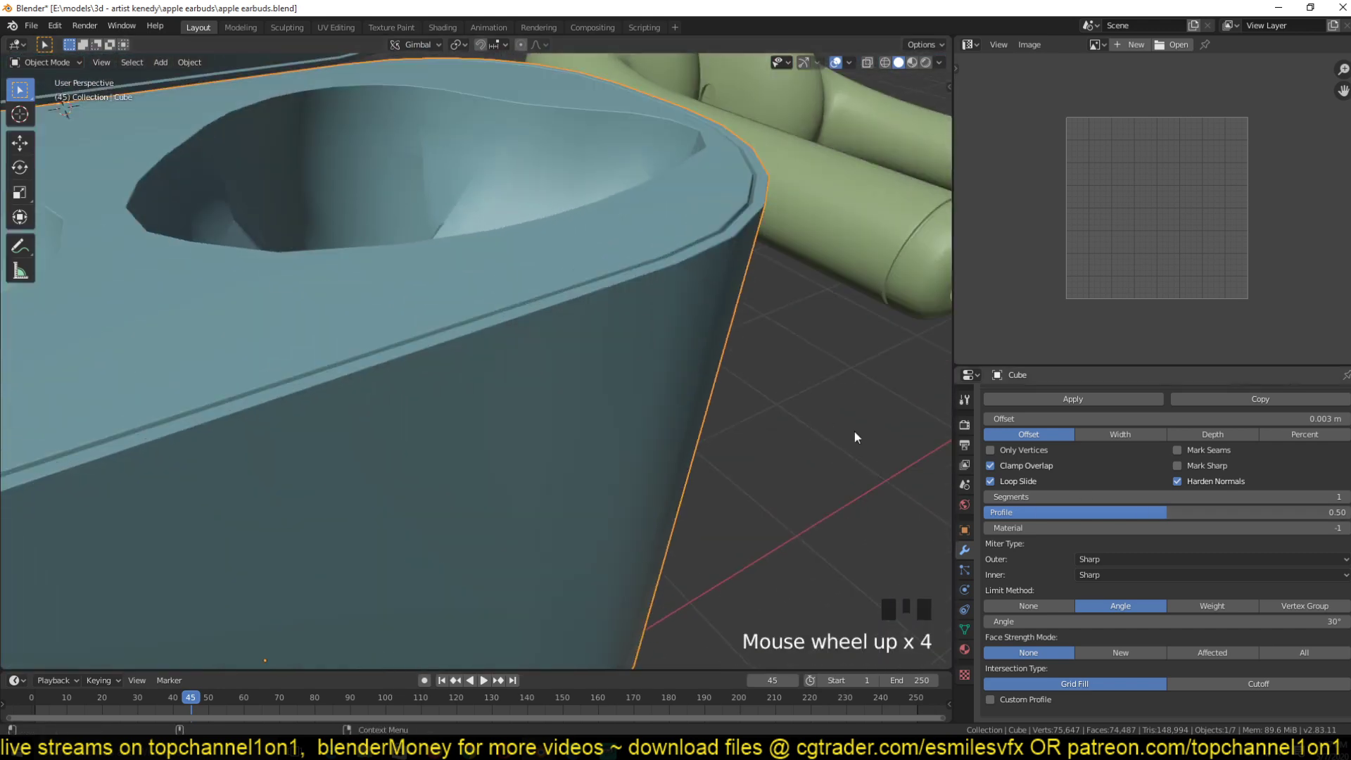
middle_drag(646, 330, 488, 287)
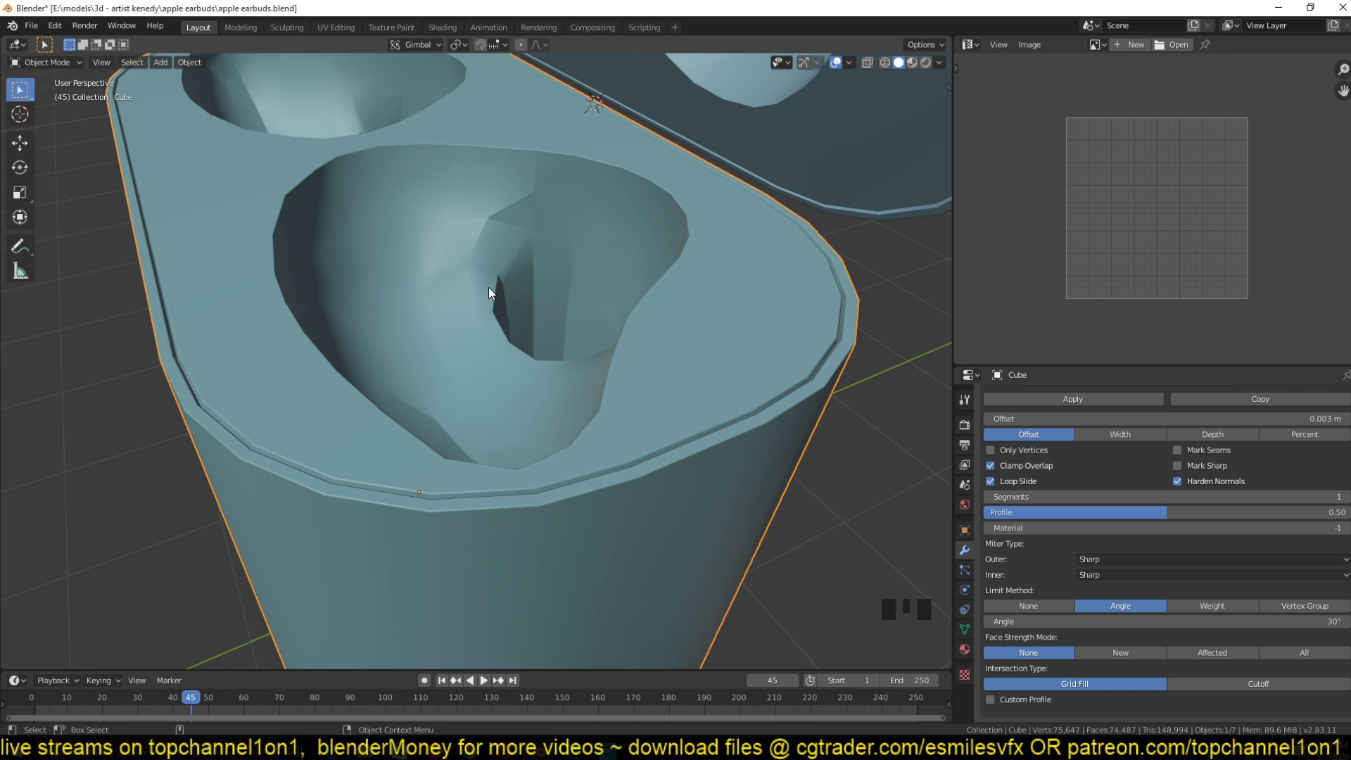
scroll(489, 287, down, 4)
key(grave)
middle_drag(488, 287, 549, 253)
scroll(655, 257, up, 5)
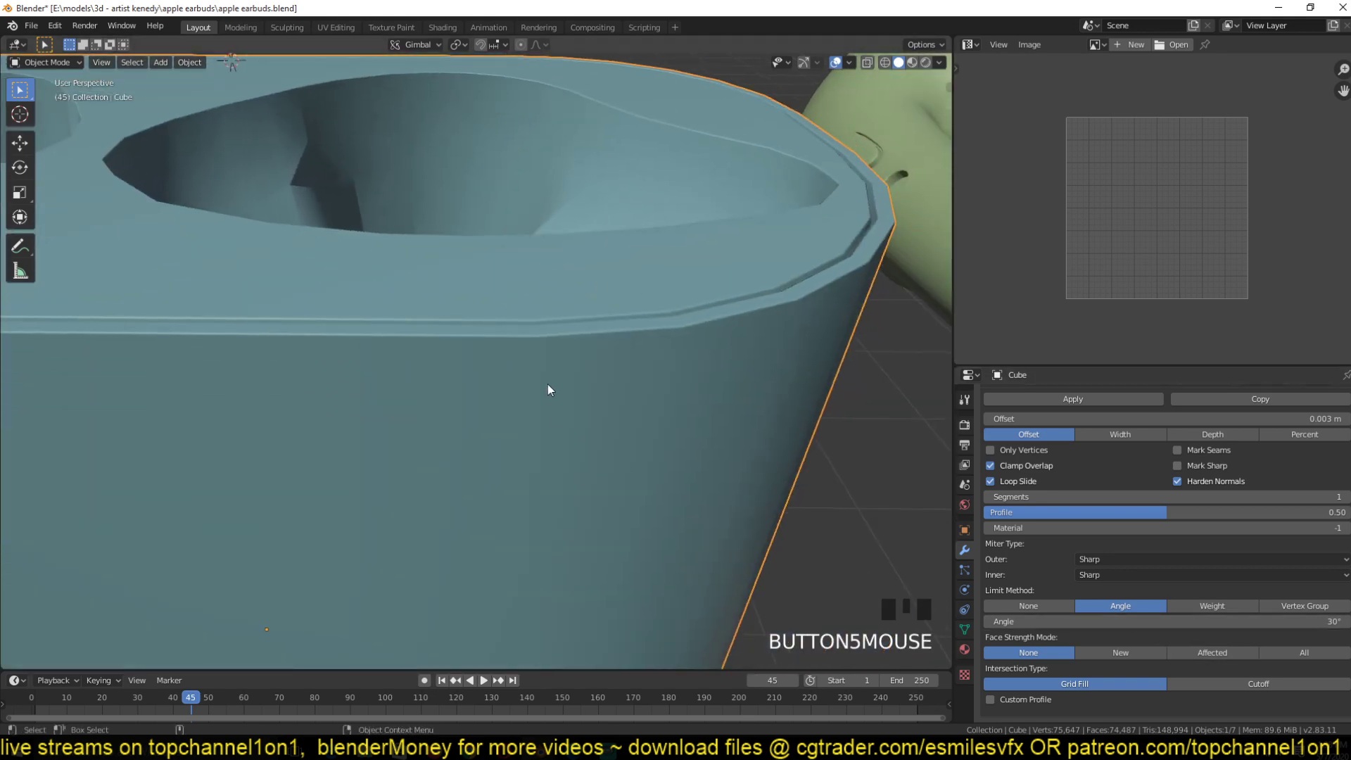
middle_drag(564, 354, 518, 365)
key(grave)
middle_drag(732, 371, 644, 380)
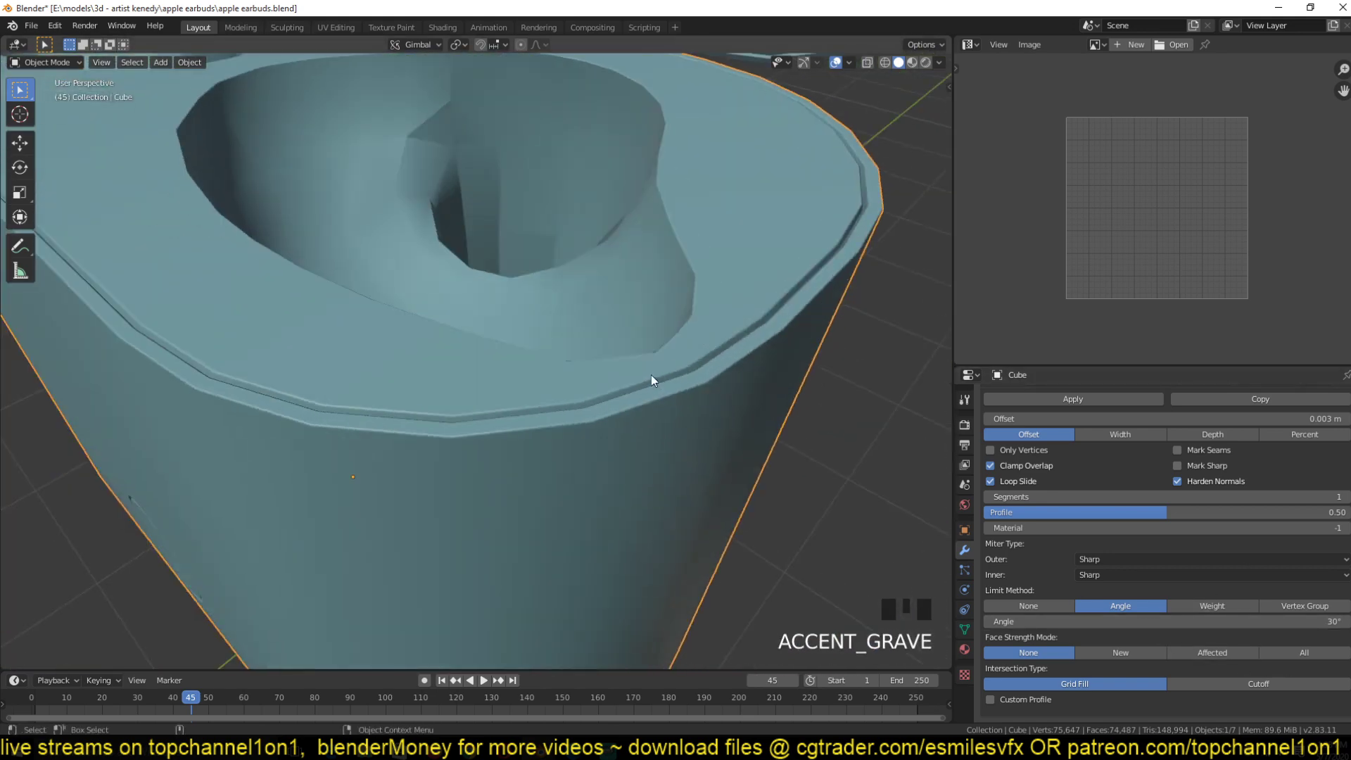
- Switch the Bevel modifier's limit method to Weight
click(1205, 605)
scroll(639, 328, down, 3)
middle_drag(640, 328, 747, 317)
- In Edit Mode, select the vertical edge below the rim at the case's front corner and raise its edge bevel weight
key(Tab)
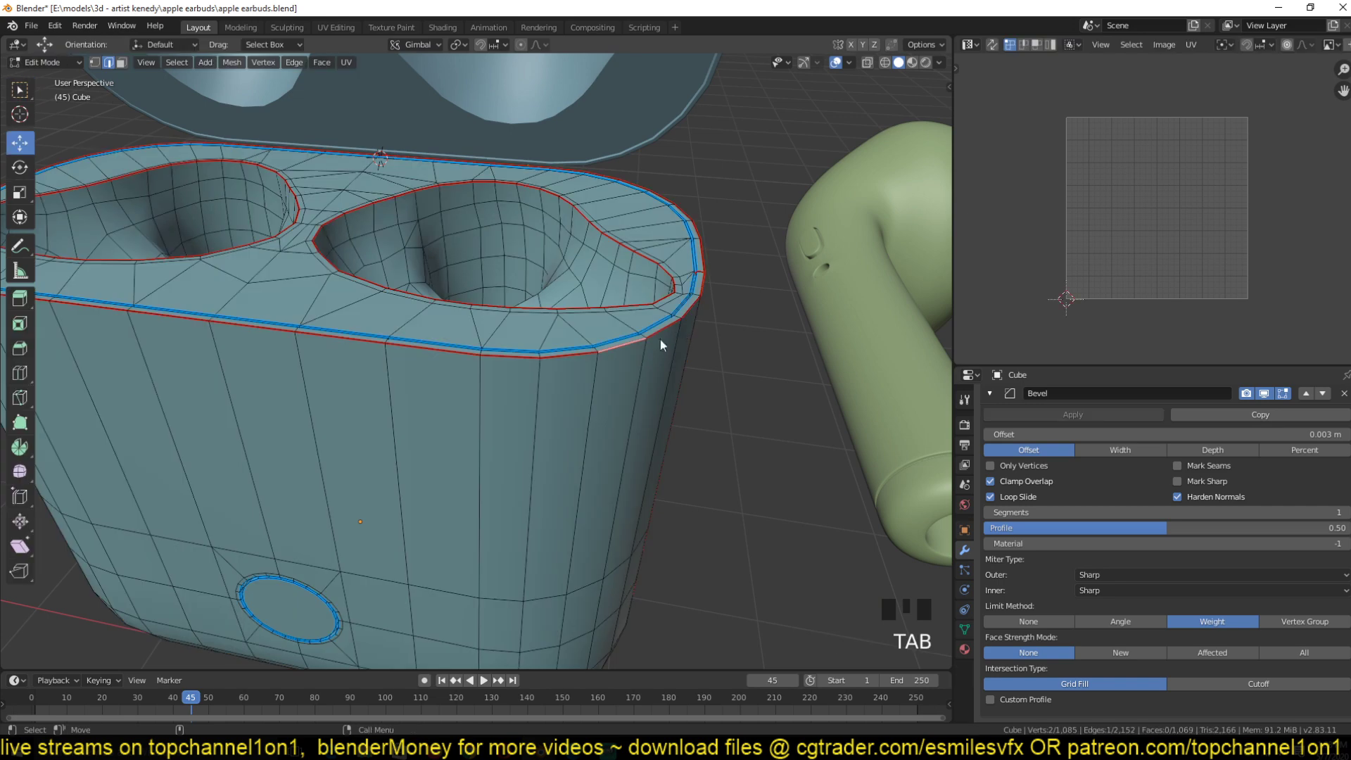
scroll(623, 377, down, 1)
key(a)
click(579, 348)
key(ctrl+e)
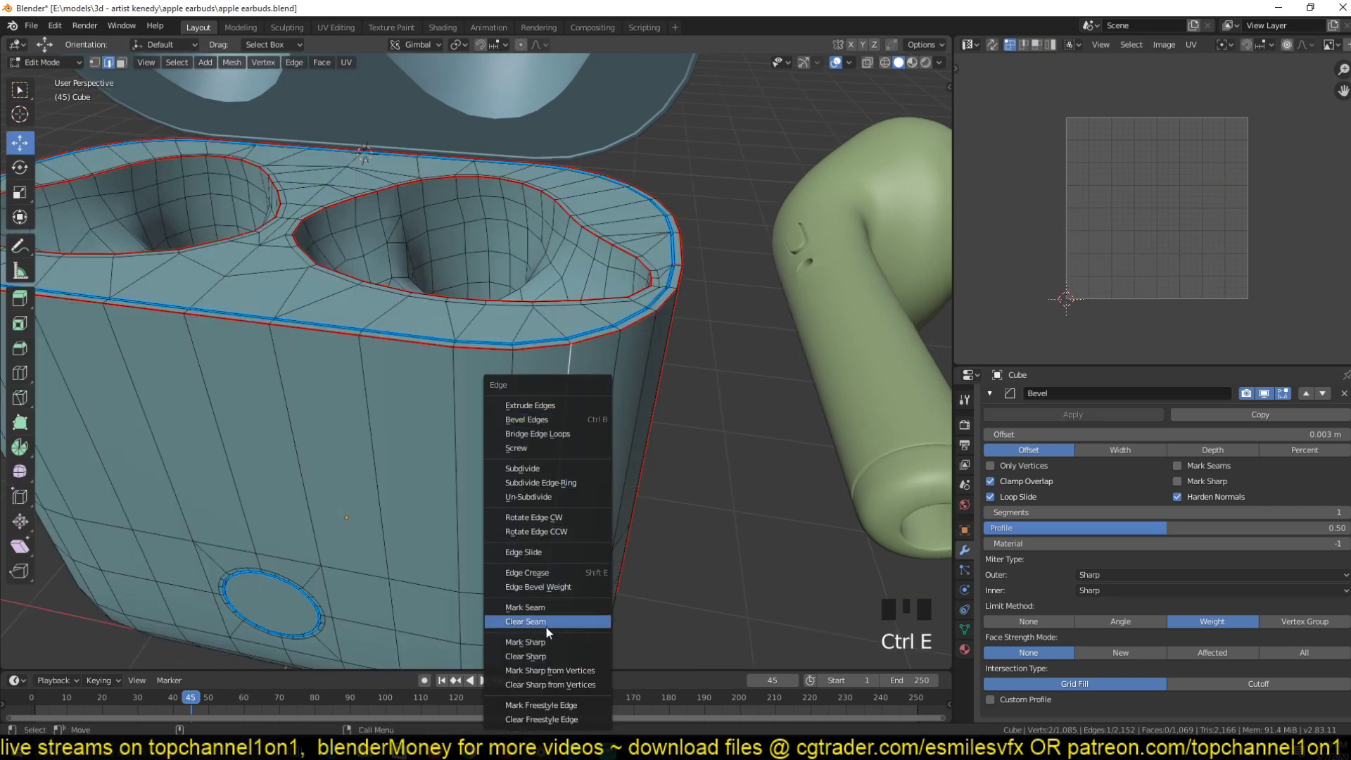
click(551, 588)
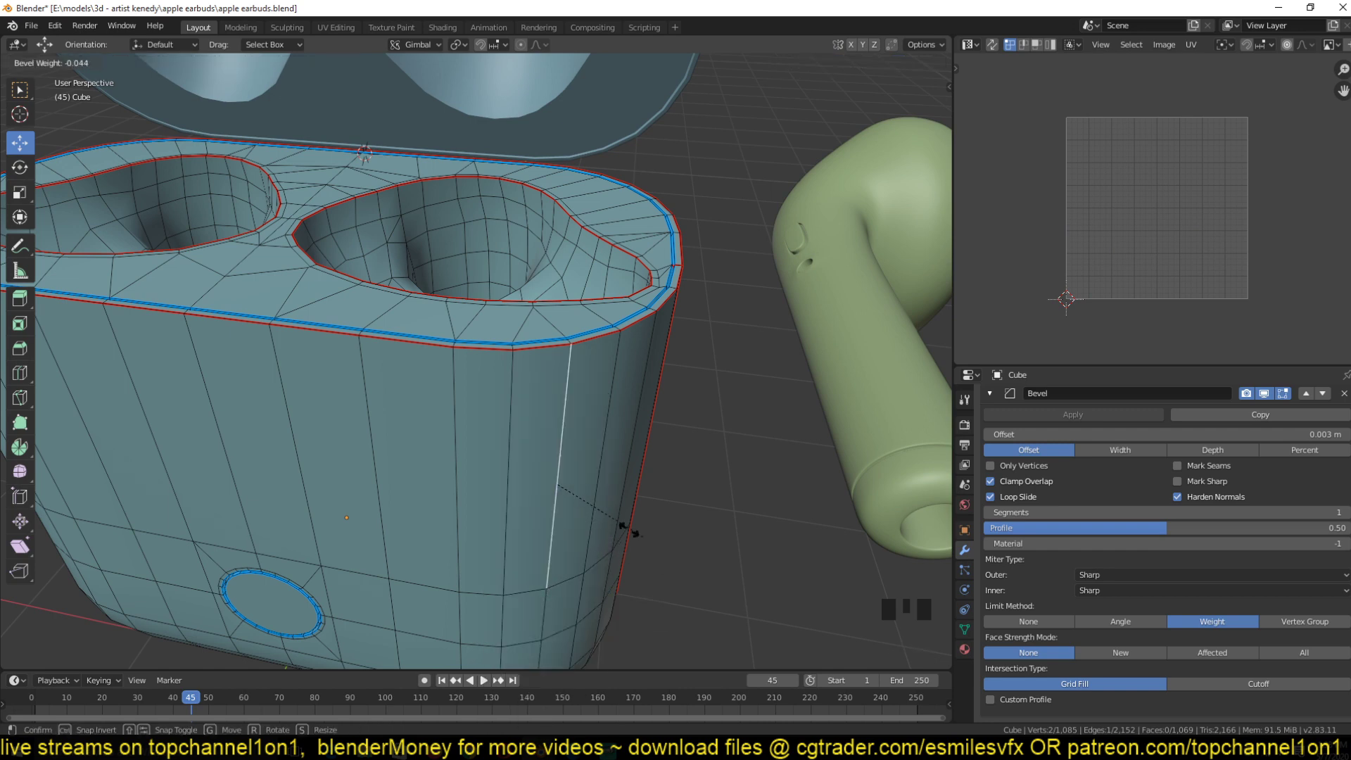
click(831, 609)
- Examine the shading around the weighted corner edge, switching between Object Mode and Edit Mode and viewing the case from different angles
key(Tab)
key(grave)
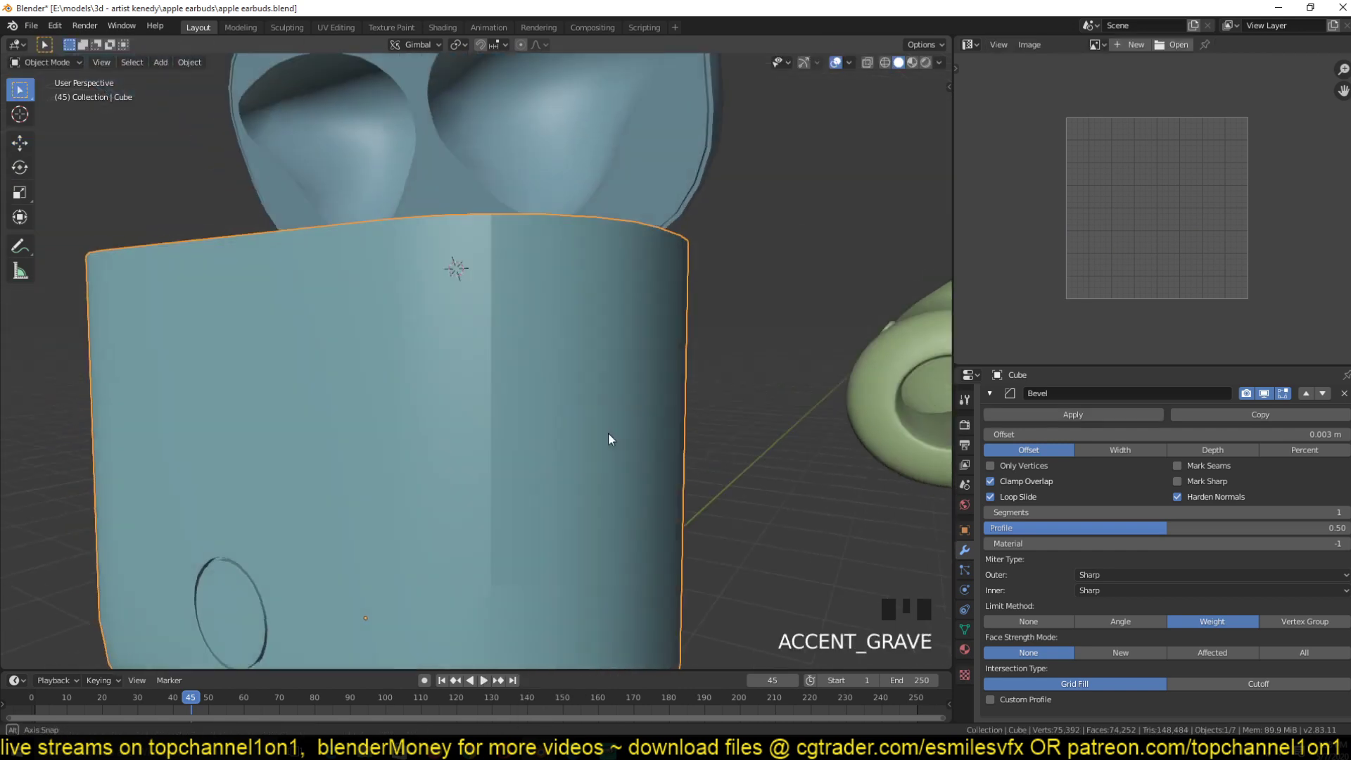
scroll(562, 326, down, 2)
key(grave)
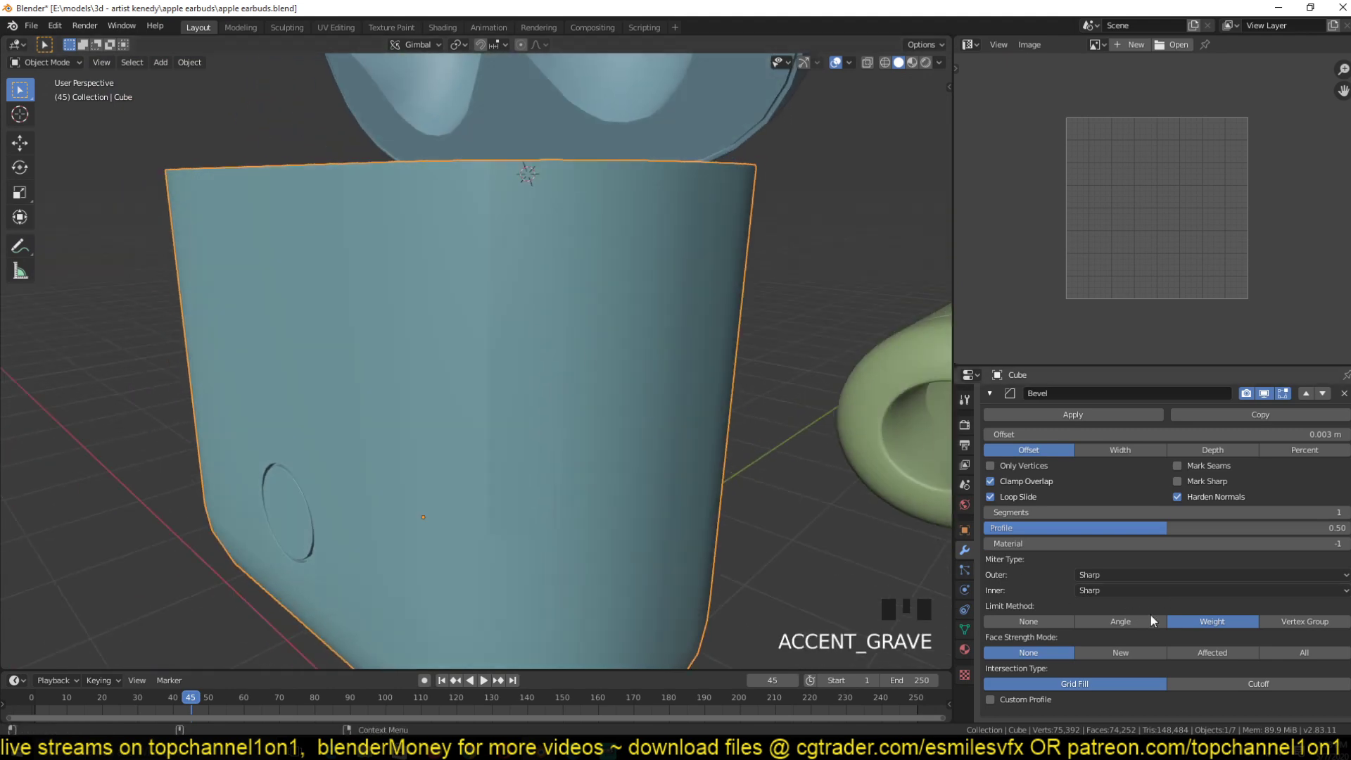
key(grave)
key(Tab)
scroll(485, 392, down, 2)
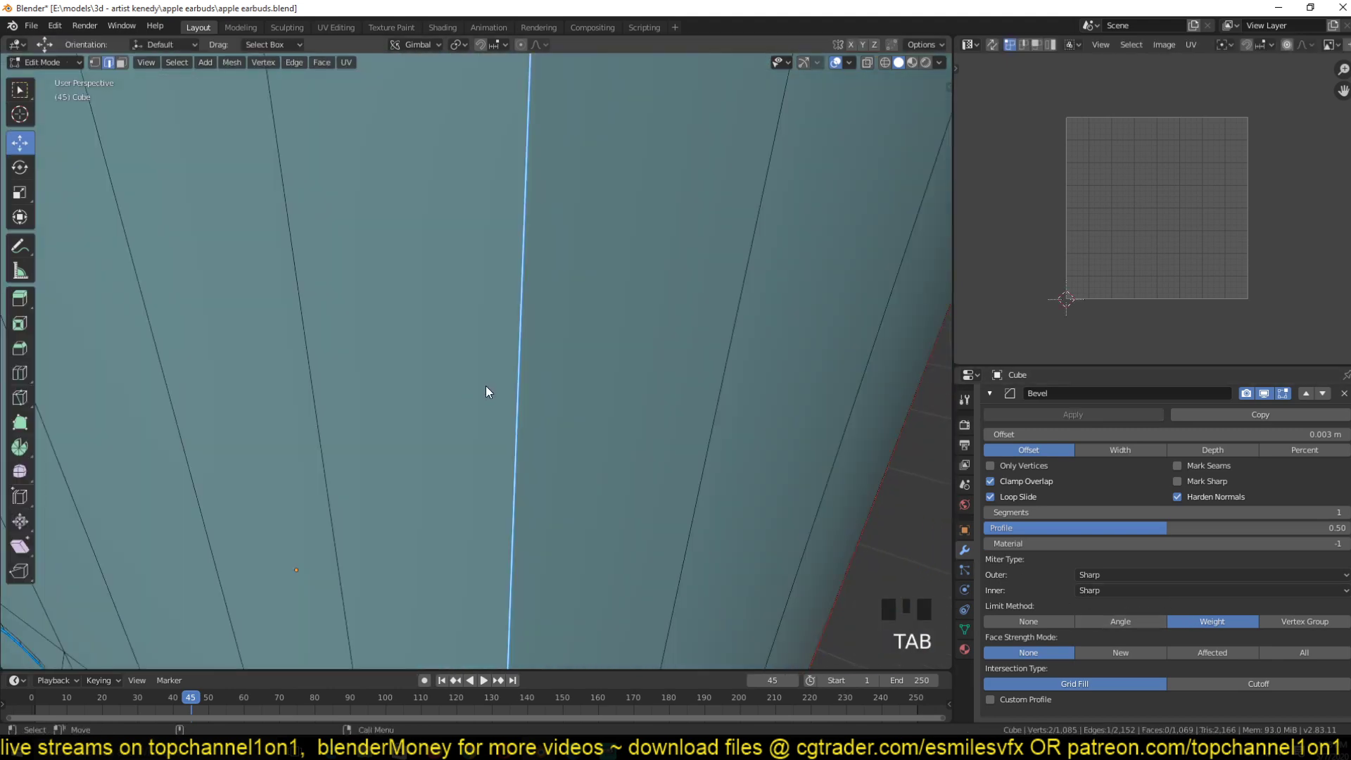
key(Tab)
key(grave)
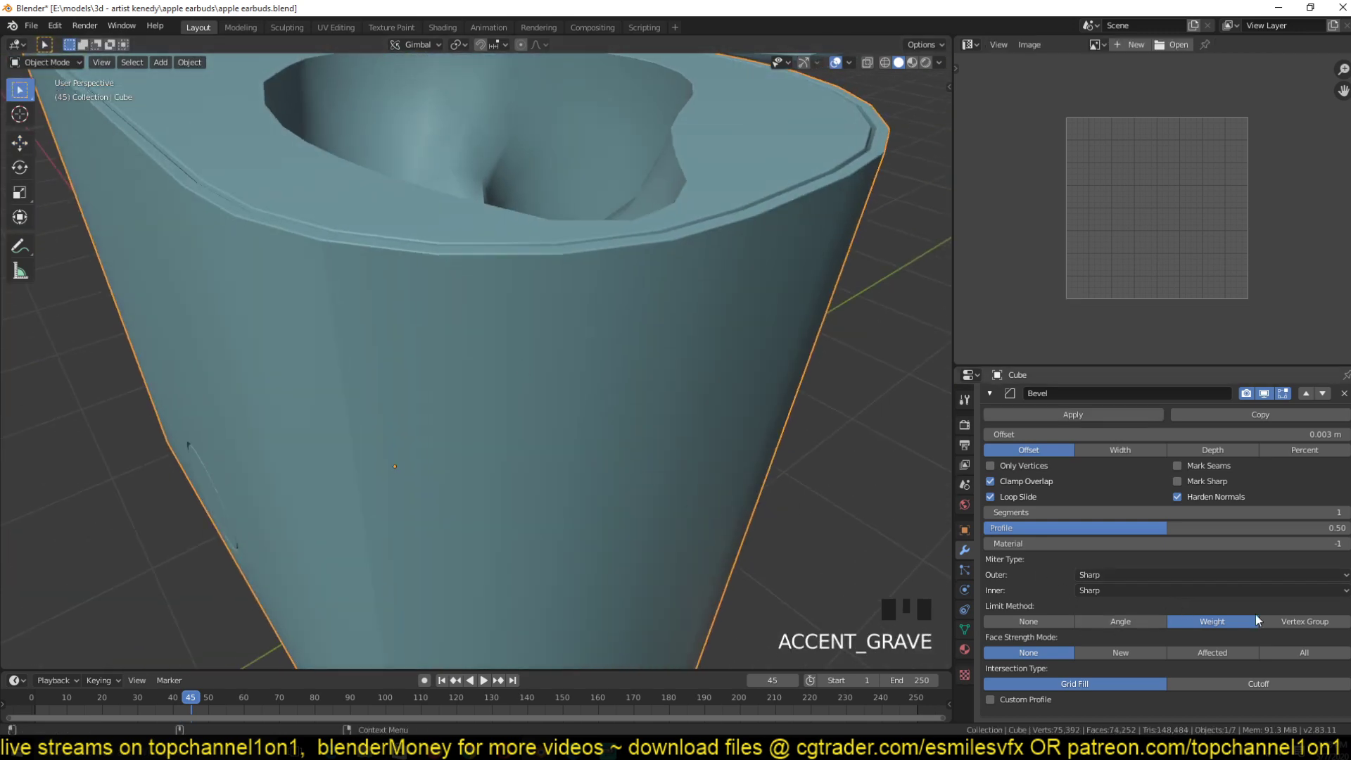
key(Tab)
key(grave)
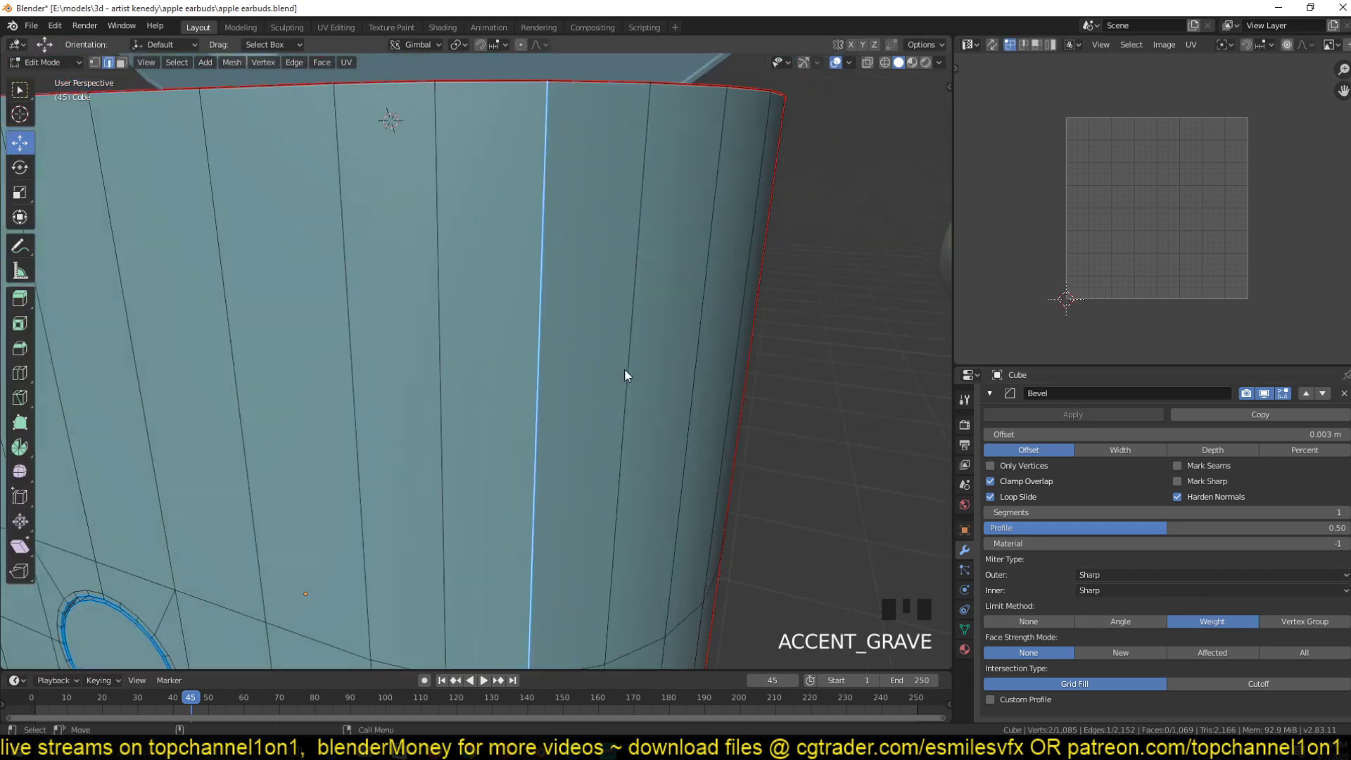
key(Tab)
scroll(598, 361, down, 3)
key(grave)
key(grave)
key(grave)
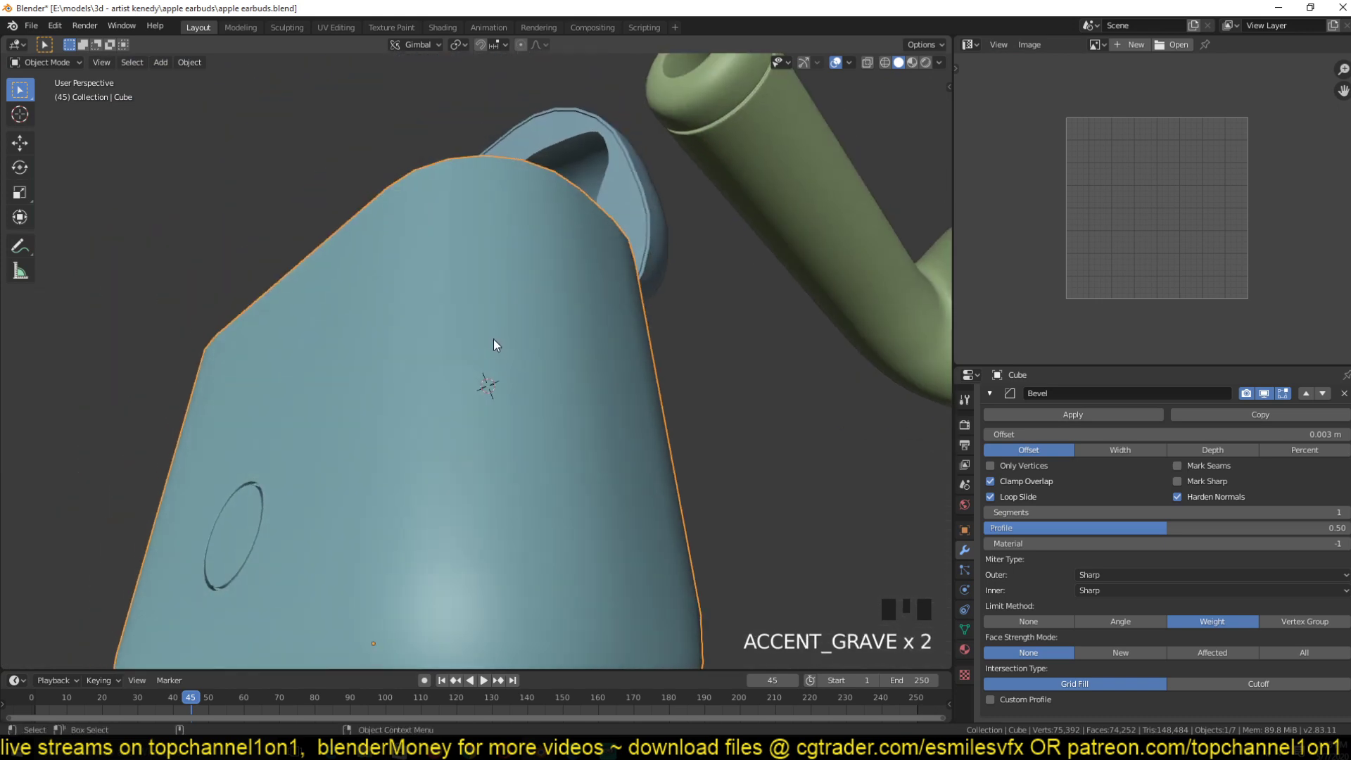
key(grave)
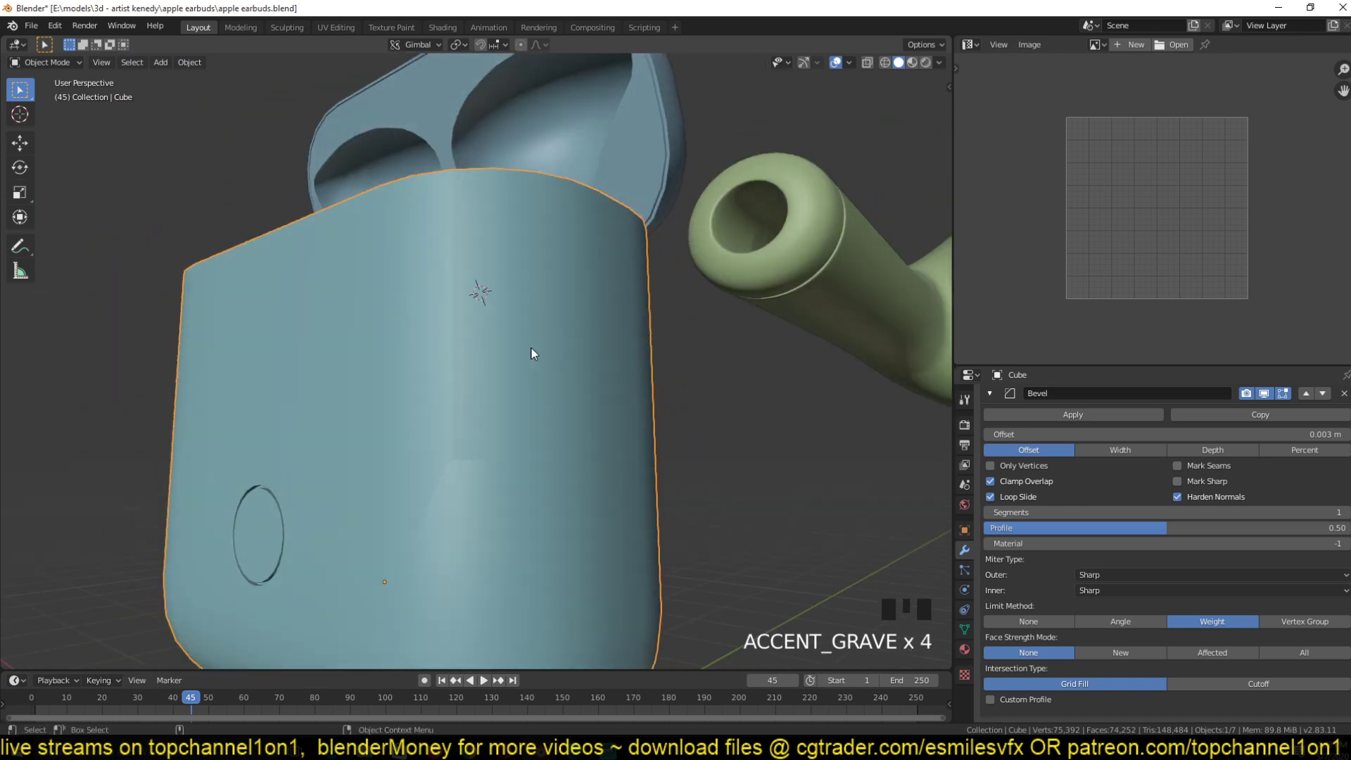
key(grave)
scroll(400, 327, up, 3)
- In Edit Mode, extend the selection from the weighted vertical edge down to the case's bottom corner and adjust the path's bevel weight
key(Tab)
key(grave)
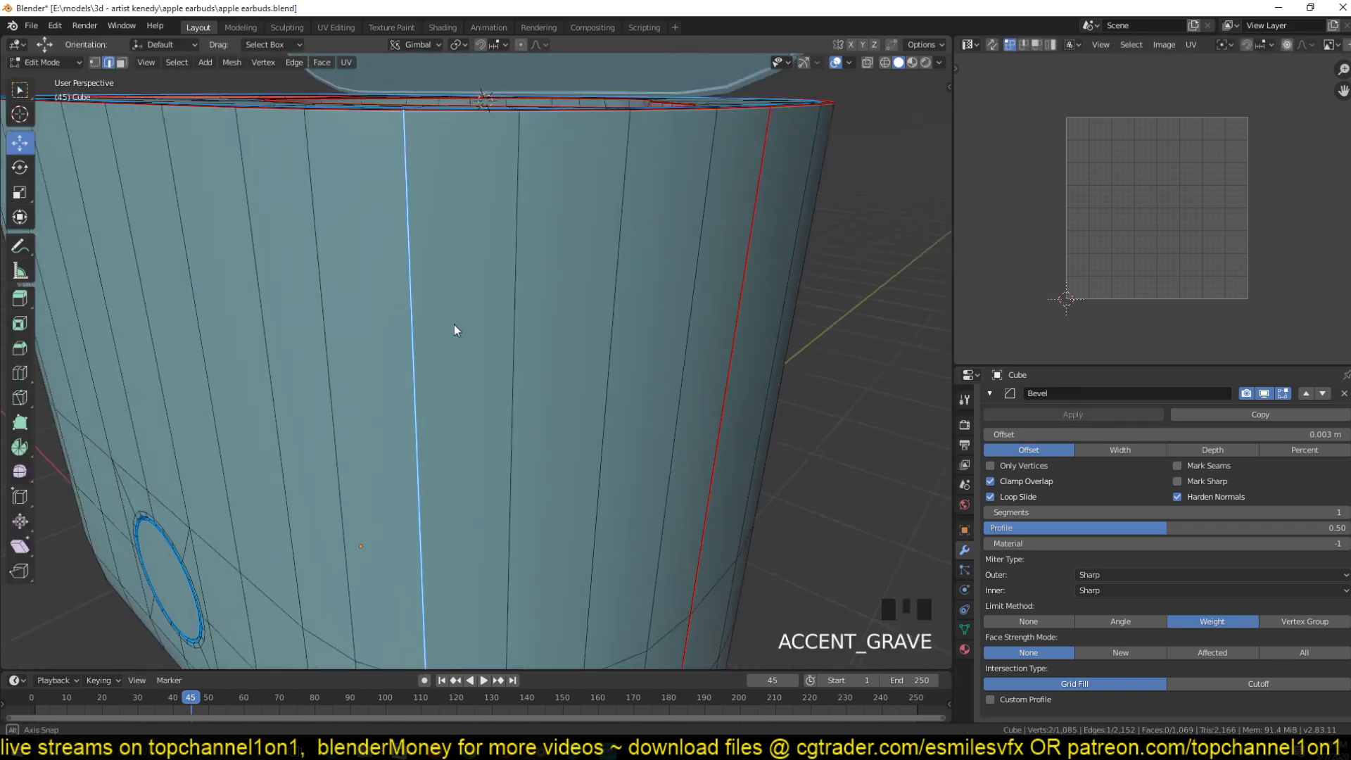
shift+middle_drag(369, 369, 382, 270)
middle_drag(402, 477, 487, 232)
shift+middle_drag(493, 331, 496, 278)
ctrl+click(516, 570)
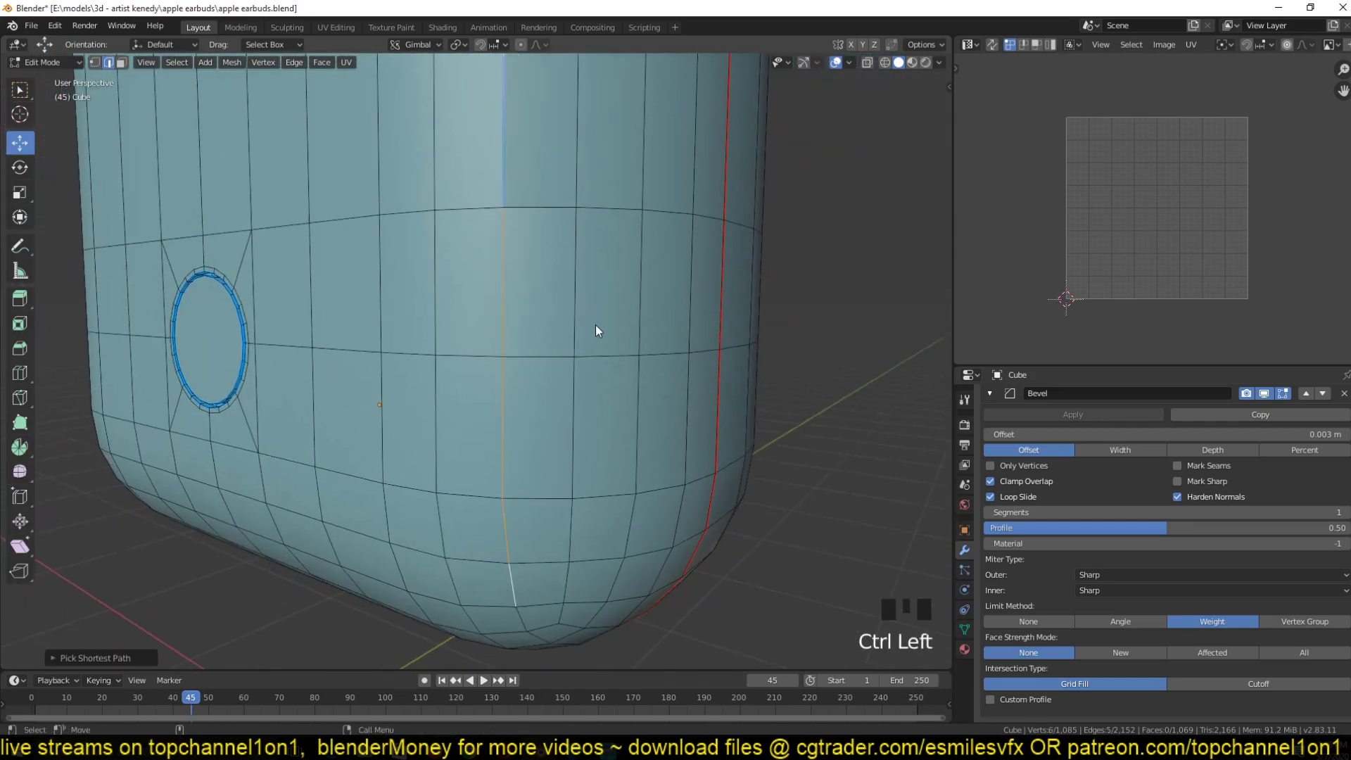
key(ctrl+e)
click(673, 277)
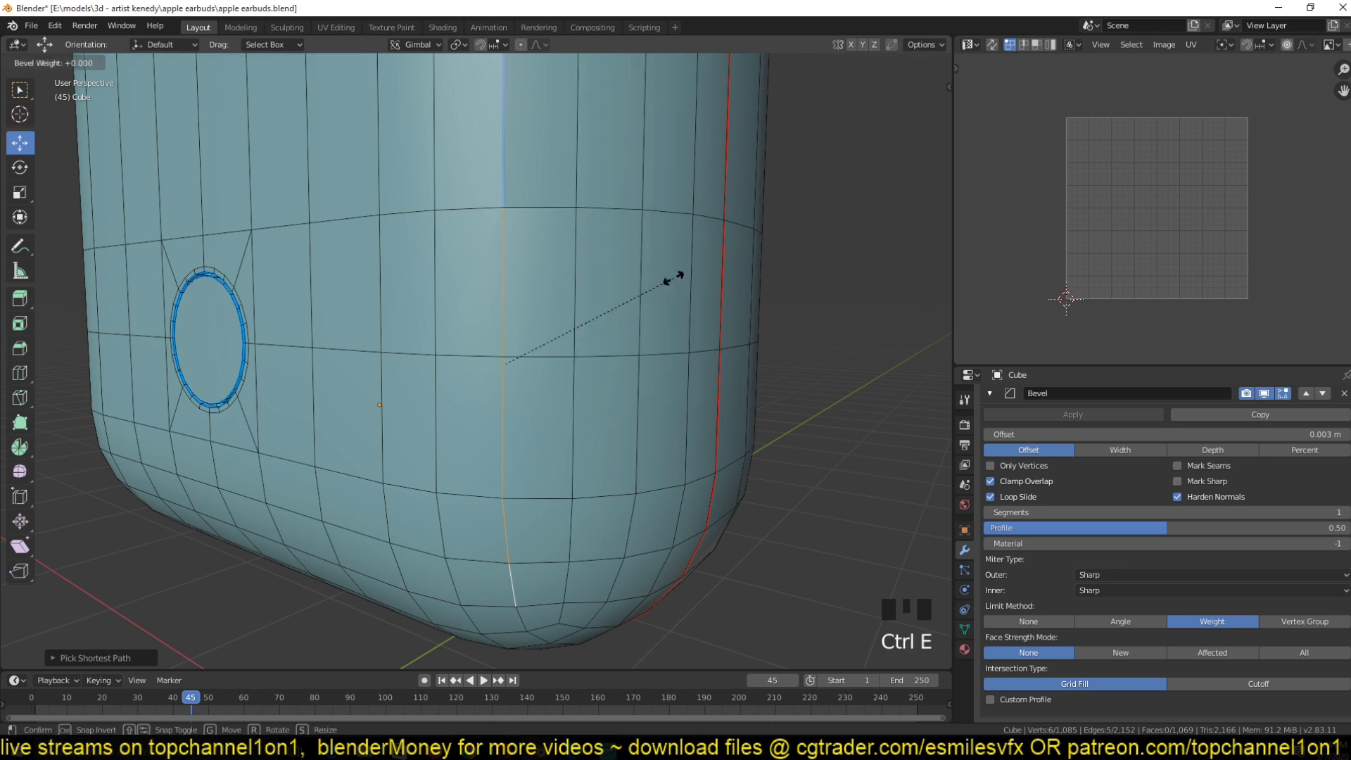
click(870, 227)
- Inspect the case's weighted corner edge up close in solid shading
key(grave)
middle_drag(814, 260, 743, 307)
key(KP_Decimal)
scroll(565, 259, up, 4)
middle_drag(564, 259, 564, 473)
scroll(634, 350, up, 5)
key(Tab)
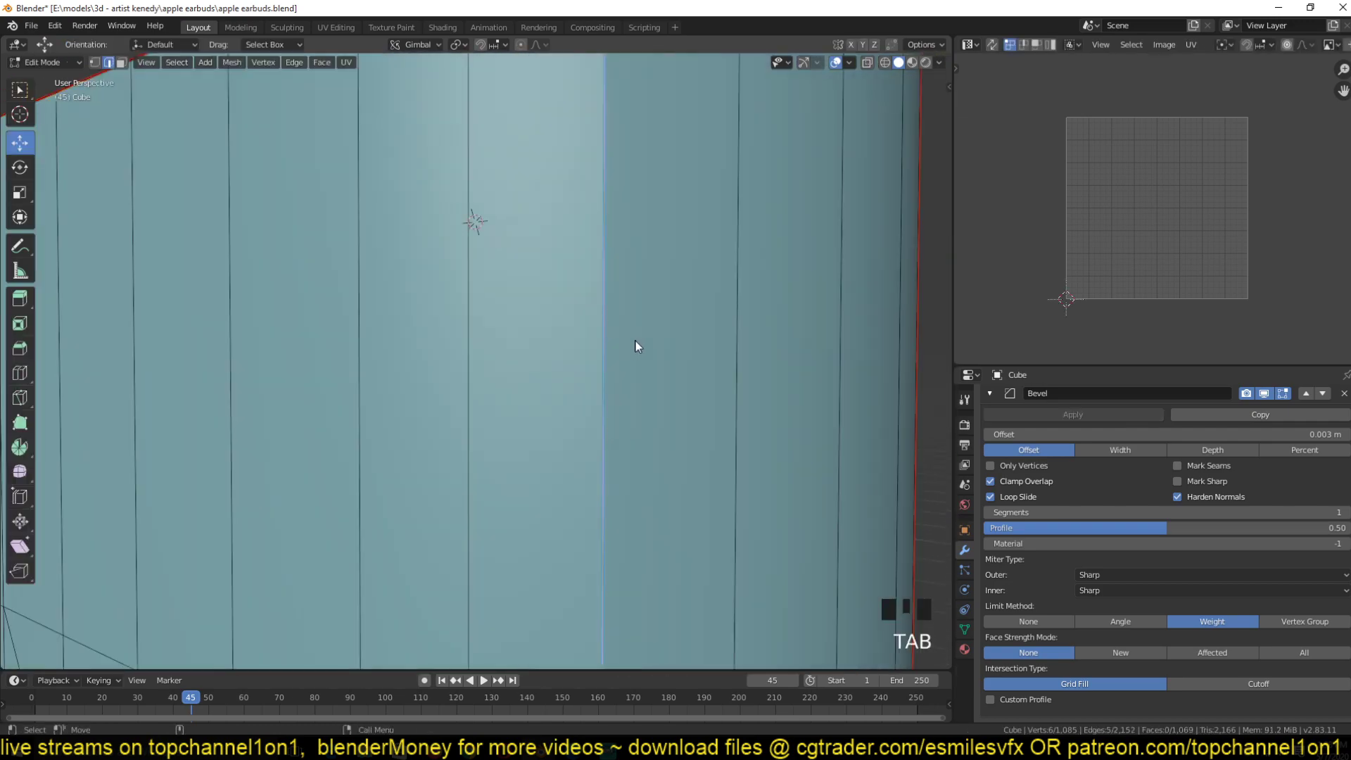
- Inspect the weighted corner edge in wireframe in both Object Mode and Edit Mode, then restore solid shading
key(z)
click(552, 331)
key(grave)
middle_drag(547, 327, 568, 394)
key(grave)
scroll(569, 394, up, 1)
key(grave)
key(Tab)
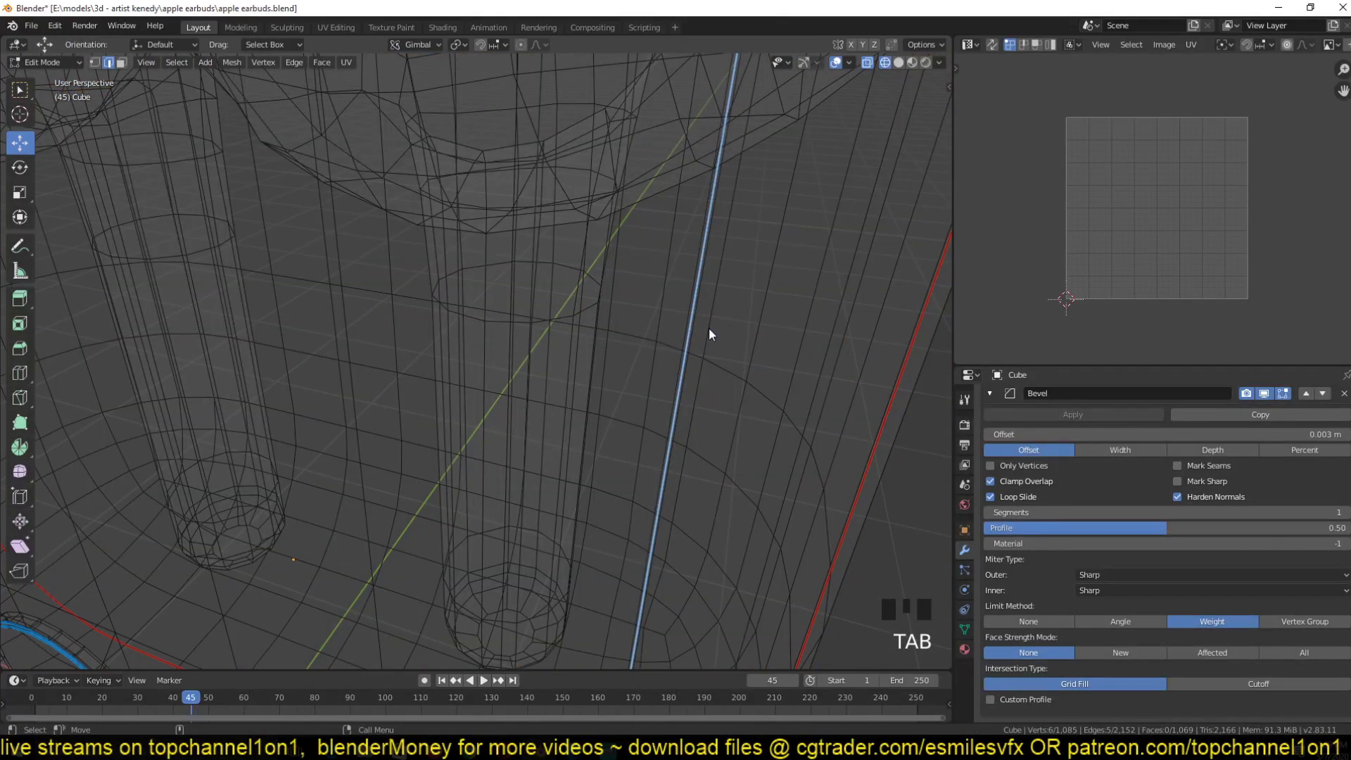
mouse_move(680, 345)
middle_down()
mouse_move(661, 371)
mouse_move(487, 355)
middle_up()
key(Tab)
scroll(641, 358, down, 6)
key(z)
click(552, 357)
- Select the green earbud beside the case and enter Edit Mode
click(695, 356)
key(grave)
mouse_move(695, 356)
middle_down()
mouse_move(661, 370)
mouse_move(596, 329)
middle_up()
scroll(596, 325, up, 2)
shift+middle_drag(602, 386, 501, 386)
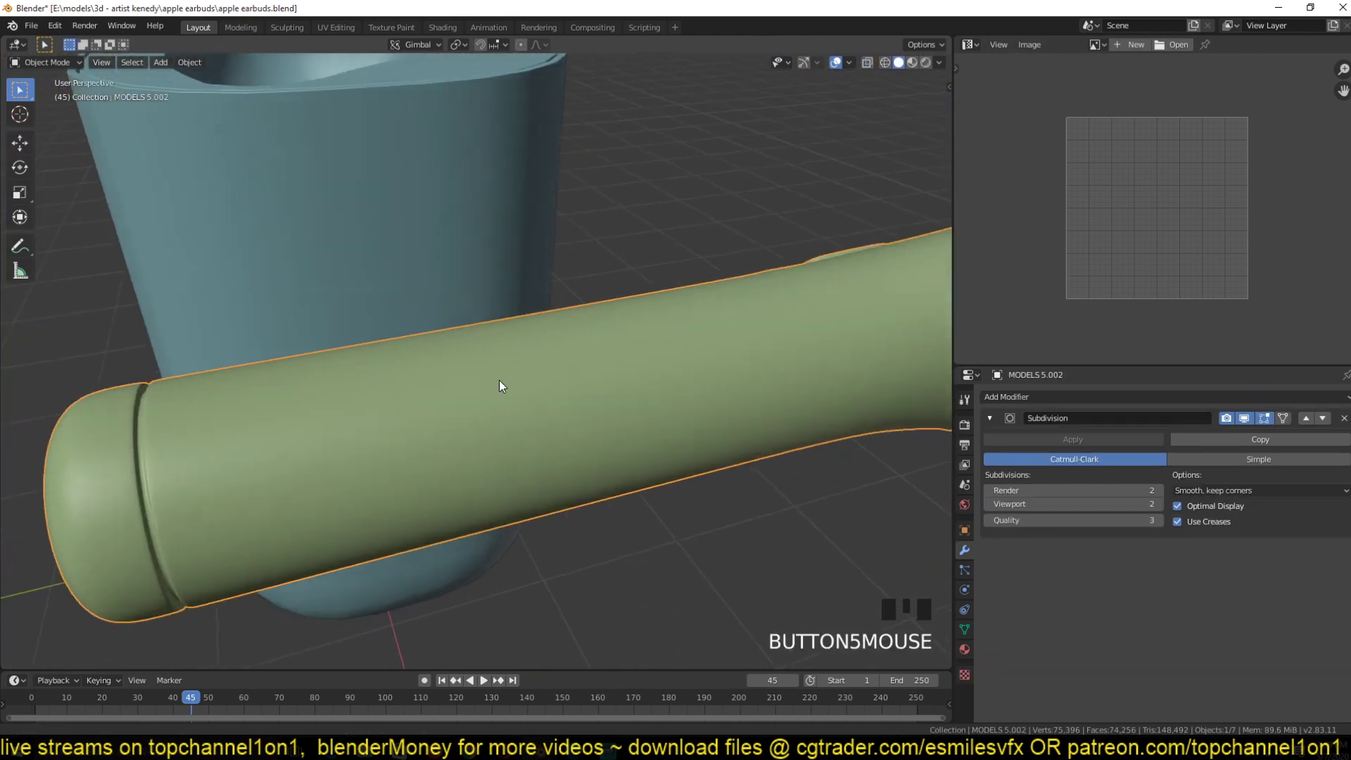
key(Tab)
- Bevel the edge loop around the earbud's stem with one segment, about 0.01 m wide, to form a narrow face ring
key(grave)
middle_drag(607, 415, 501, 468)
alt+click(593, 392)
middle_drag(596, 390, 673, 386)
key(ctrl+b)
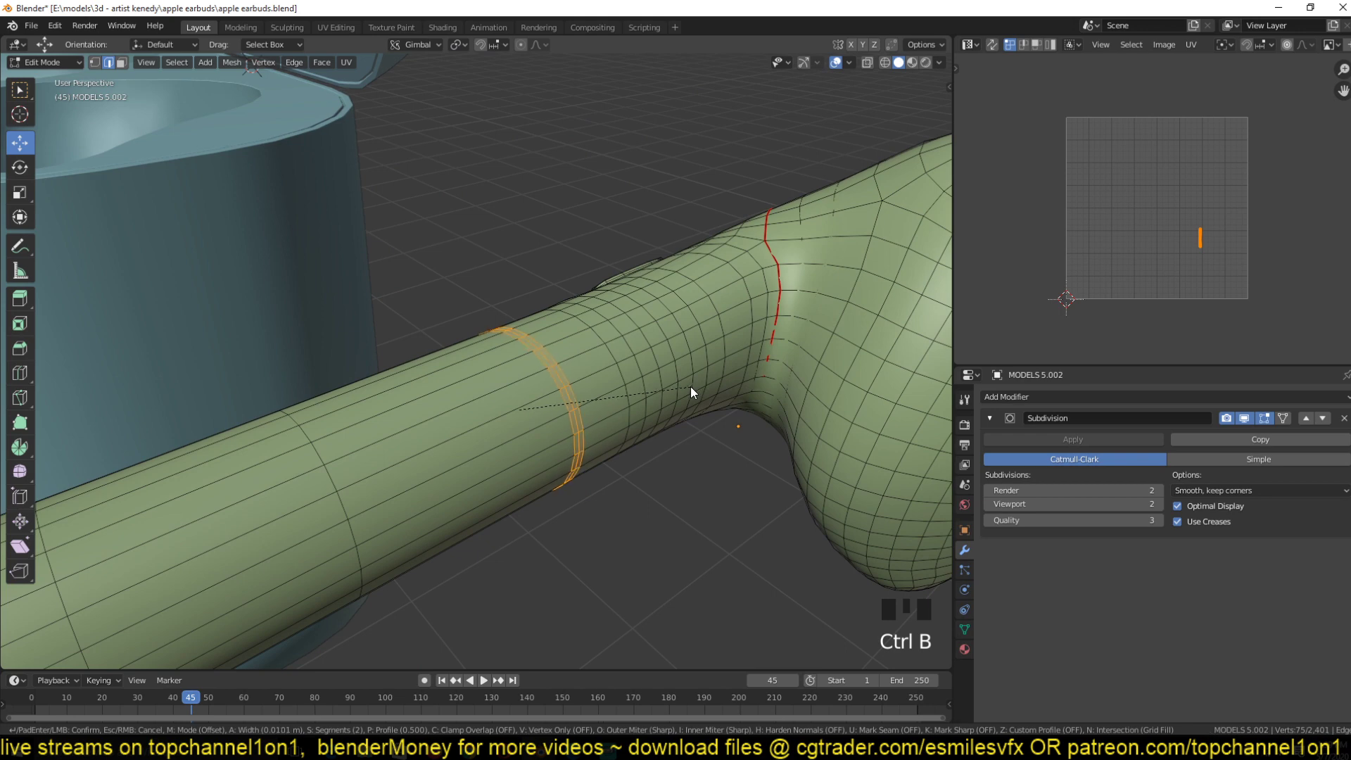
scroll(690, 386, down, 1)
click(690, 386)
right_click(690, 386)
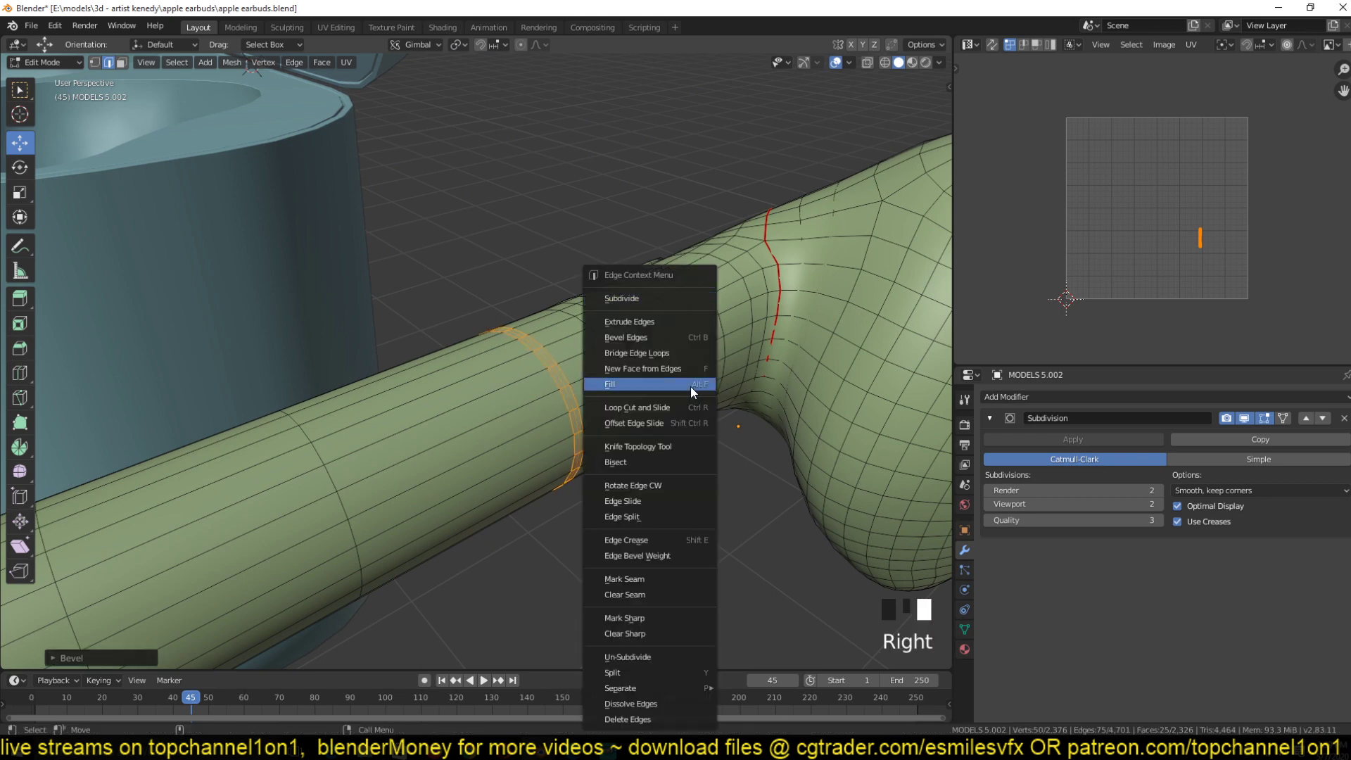
scroll(361, 447, down, 2)
- Select the narrow ring's boundary loop farther from the earbud head and assign it an edge bevel weight
middle_drag(361, 448, 261, 476)
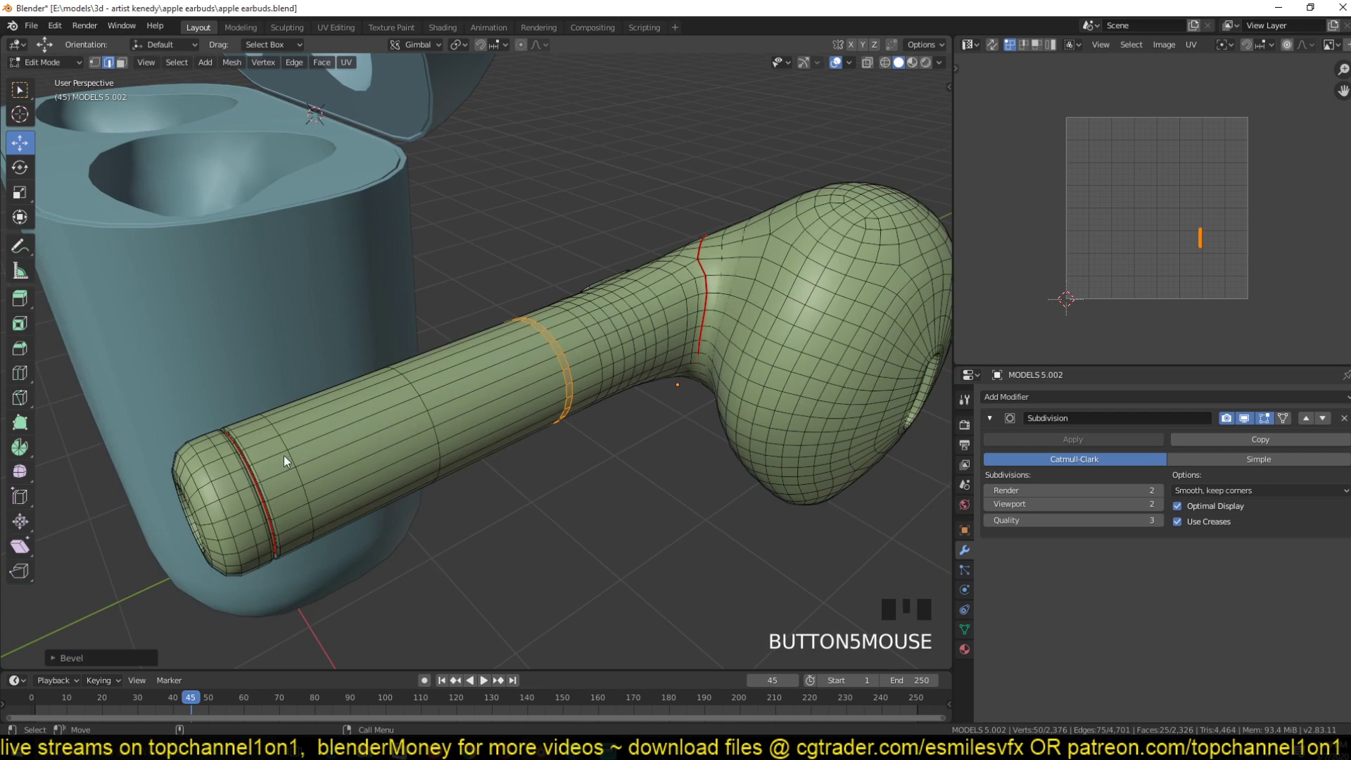
scroll(250, 477, up, 2)
scroll(525, 377, up, 1)
mouse_move(441, 433)
middle_down()
mouse_move(563, 403)
mouse_move(438, 431)
mouse_move(439, 420)
middle_up()
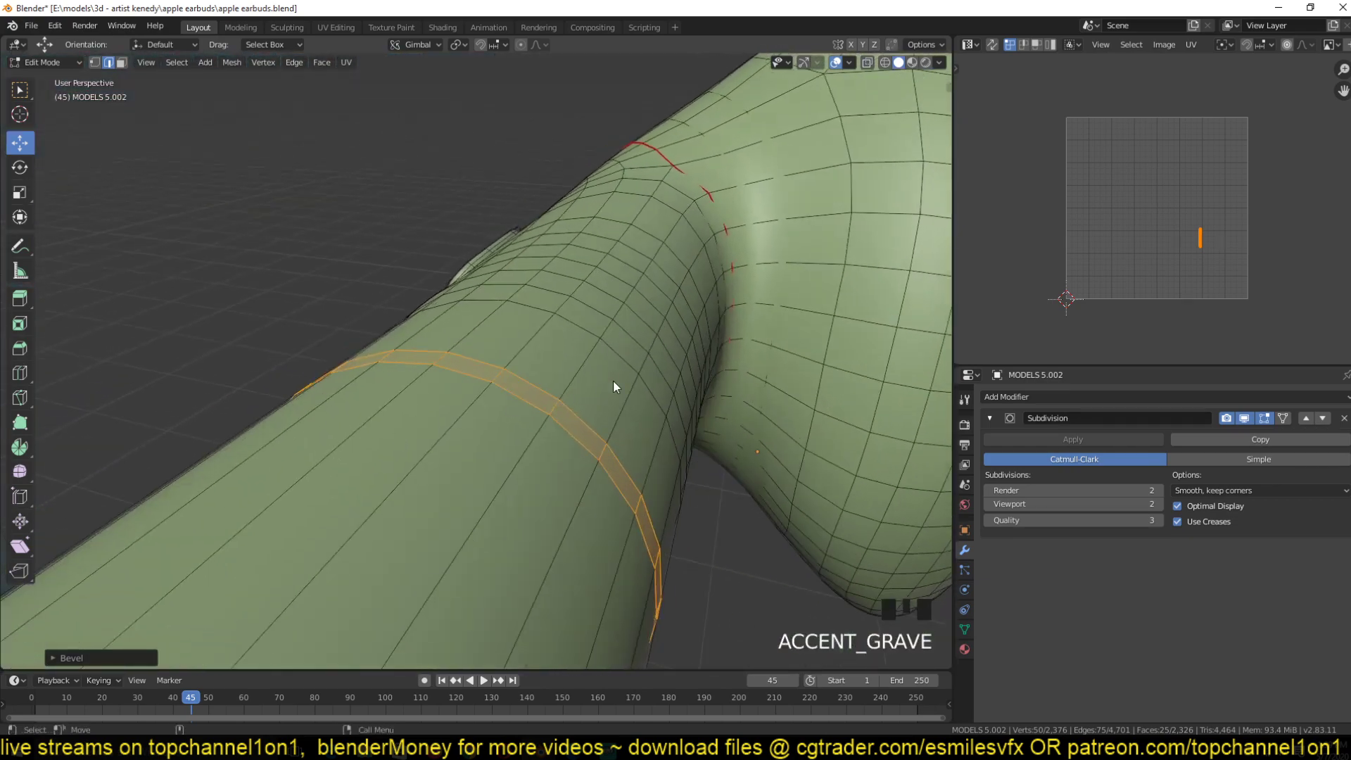
middle_drag(613, 381, 416, 396)
click(361, 410)
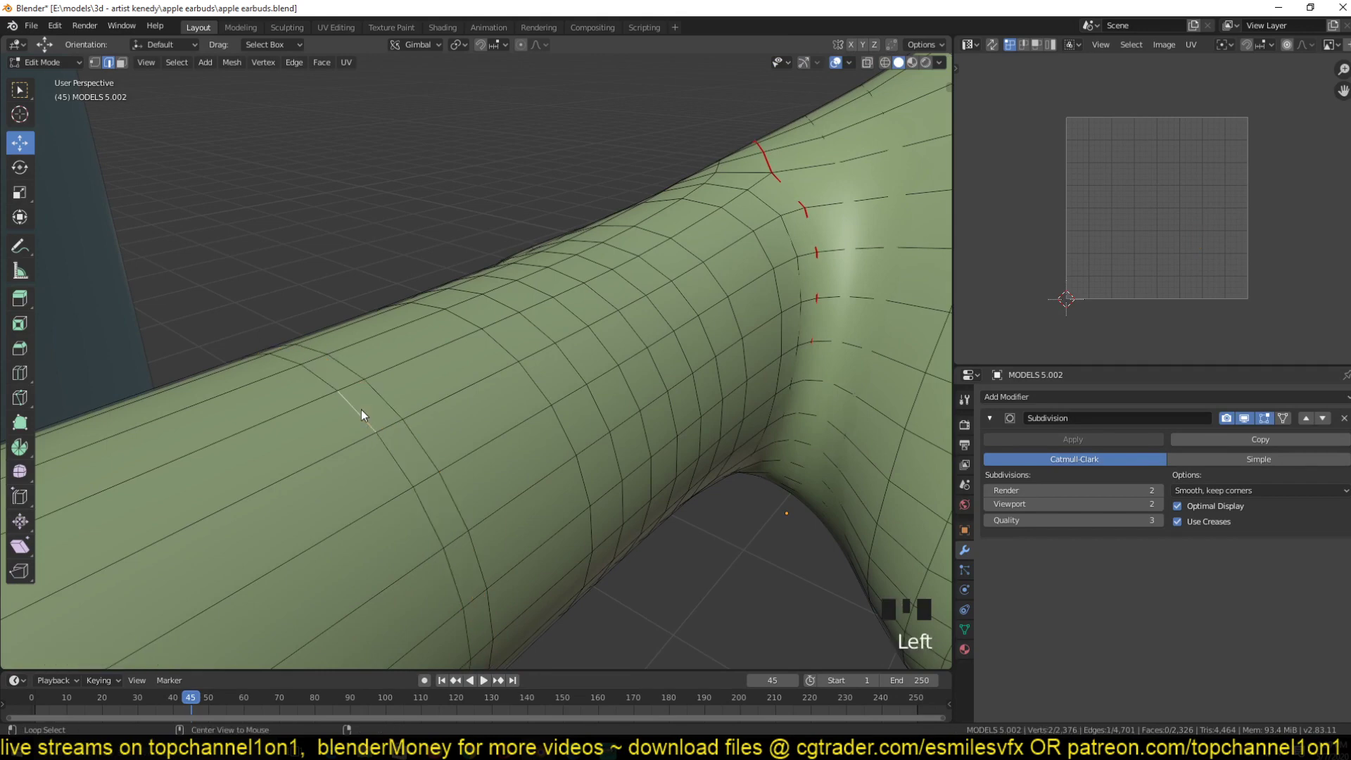
alt+click(361, 409)
key(ctrl+e)
click(535, 389)
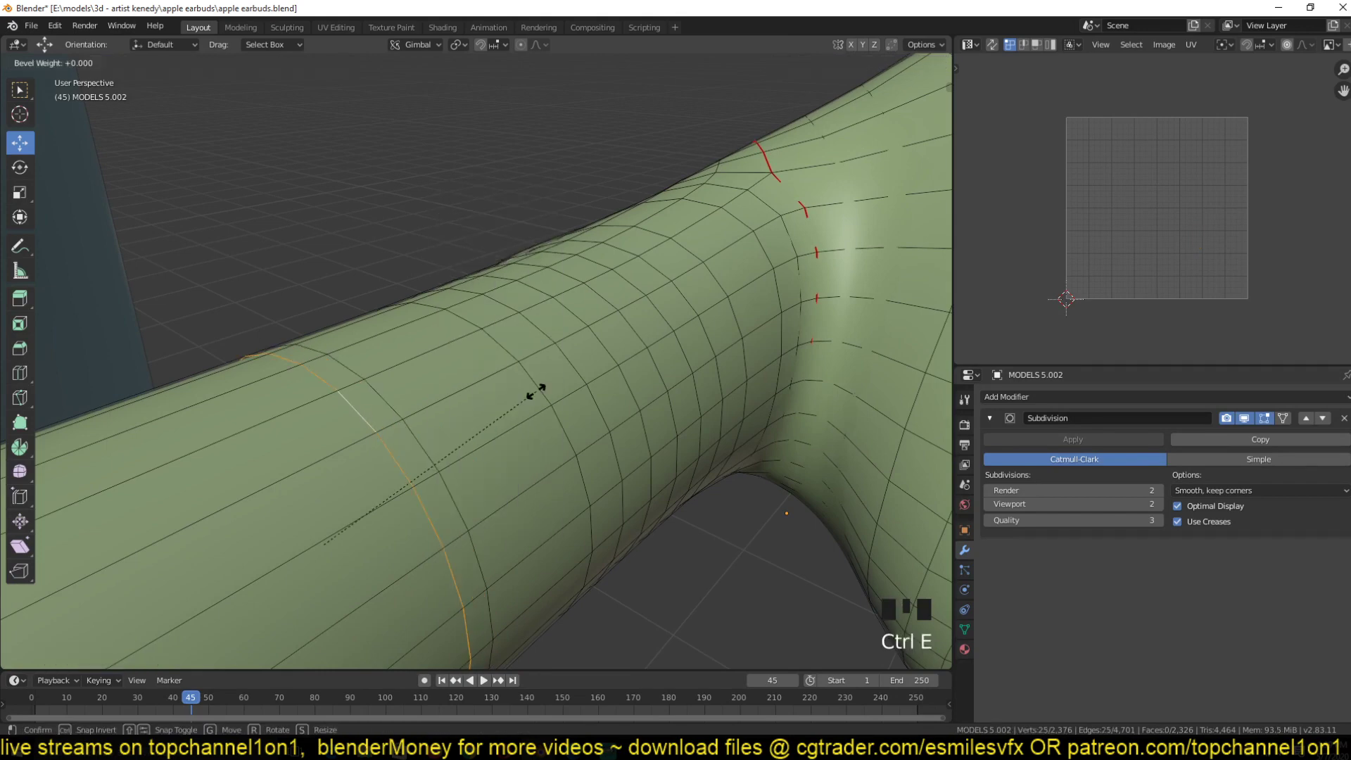
click(773, 289)
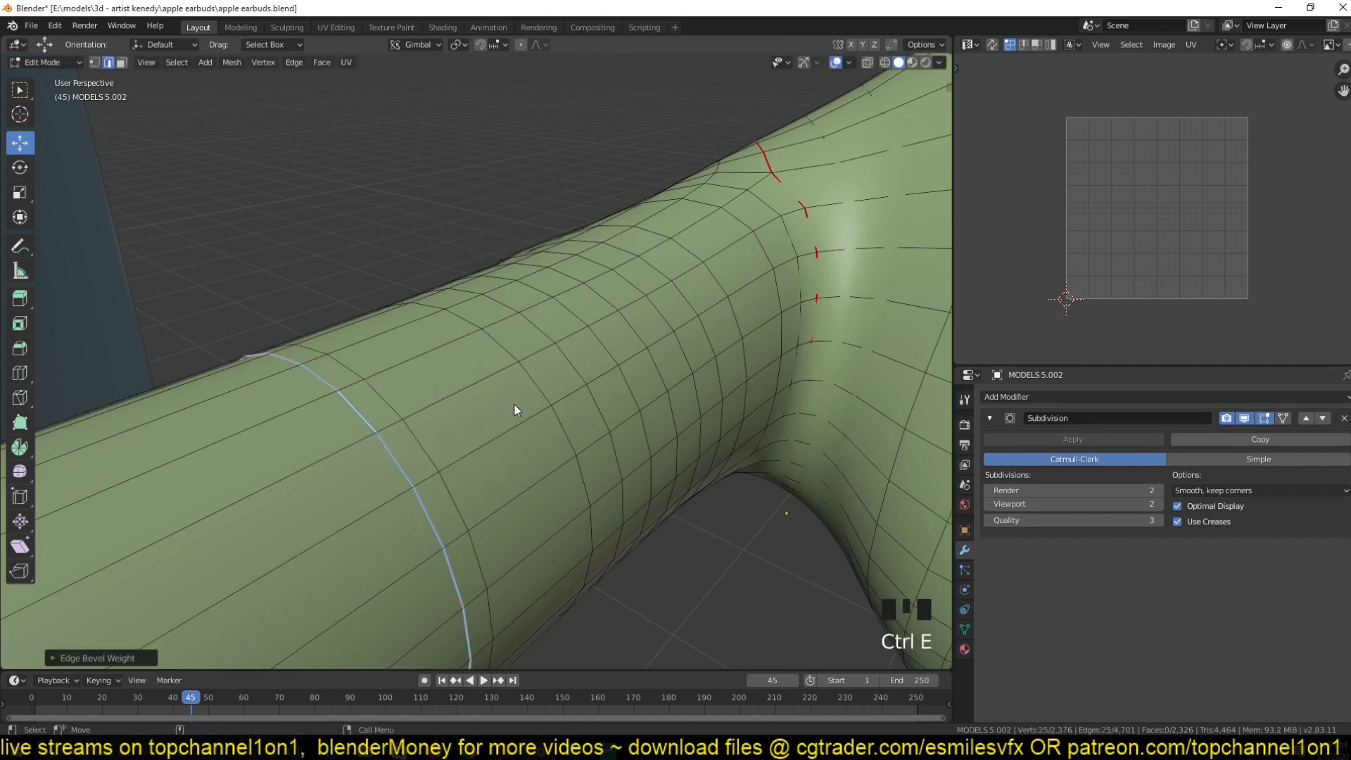
- Inspect the weighted part of the stem in Object Mode, then return to Edit Mode
key(grave)
middle_drag(503, 407, 420, 394)
key(grave)
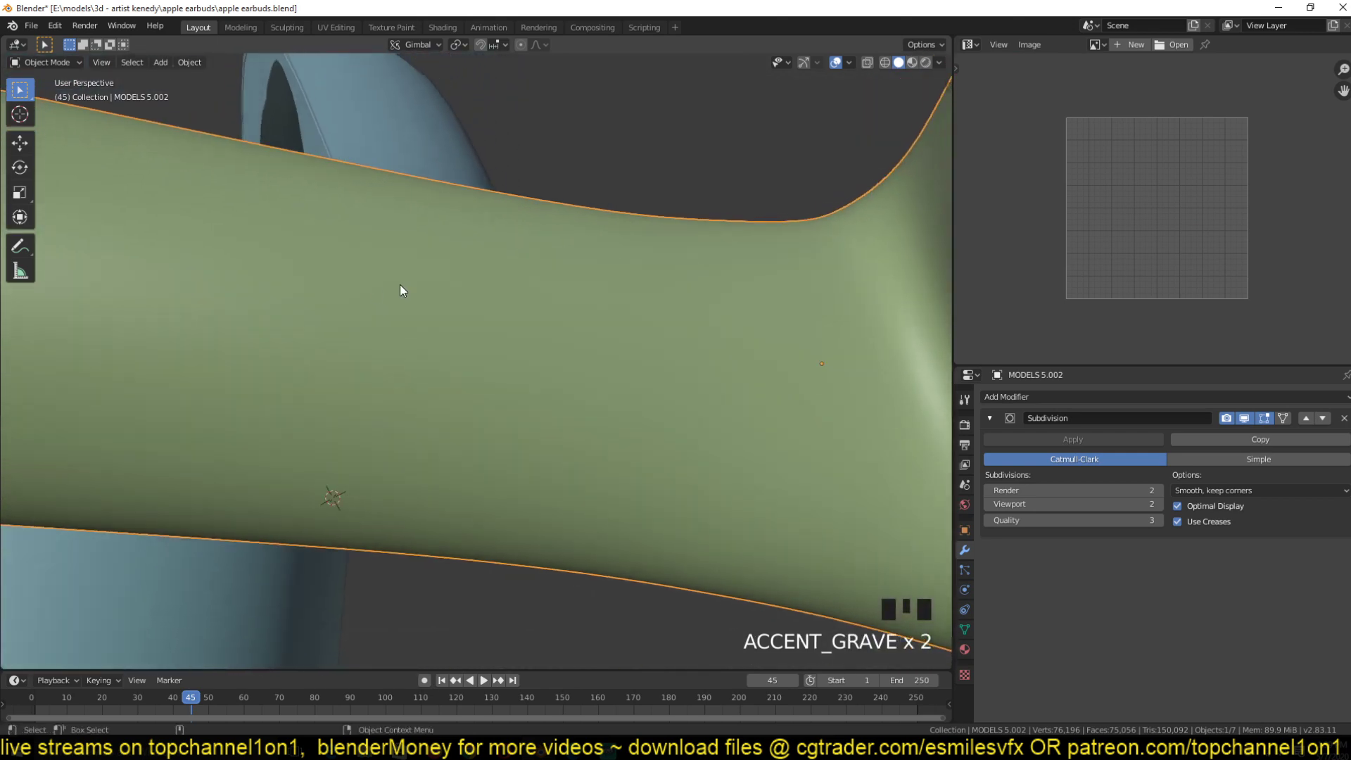
key(Tab)
key(grave)
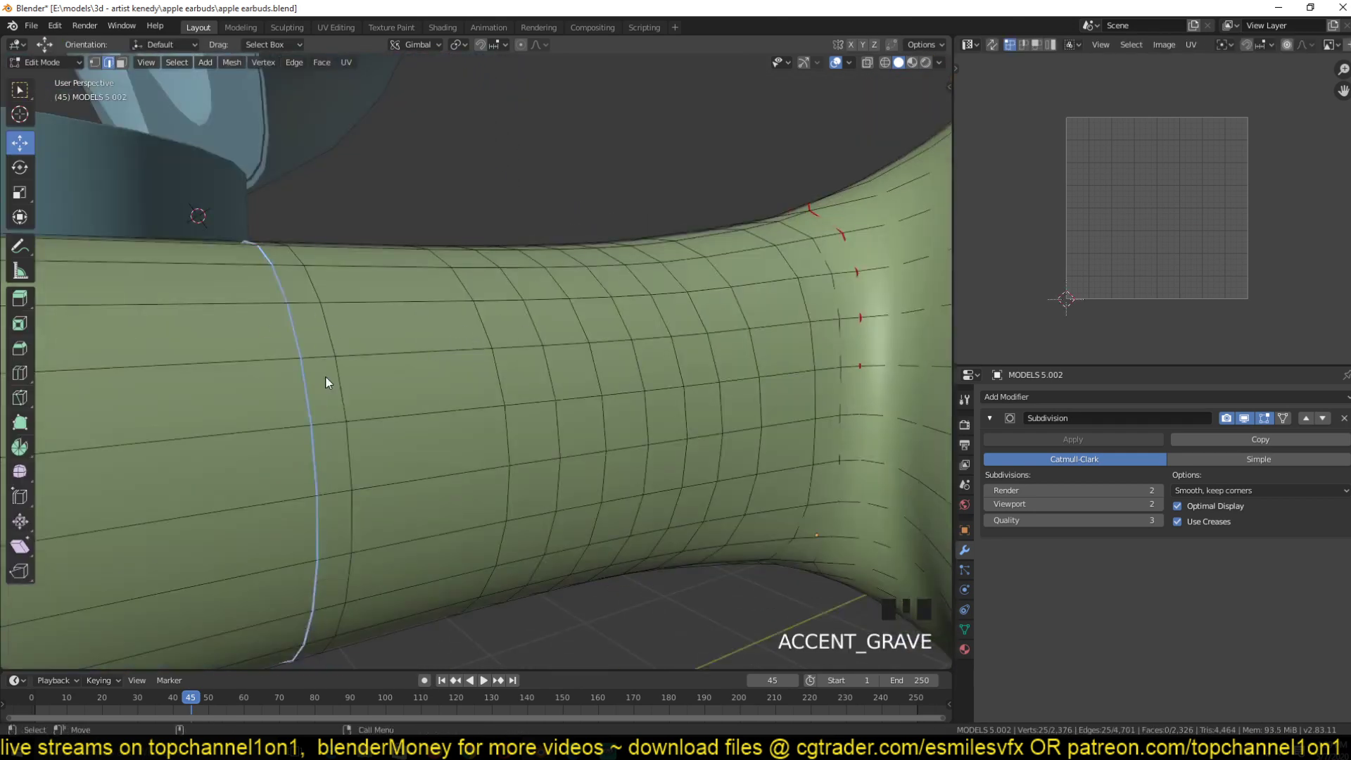
- Readjust the selected stem loop's edge bevel weight, first lowering it and then raising it by more than 0.9
key(ctrl+e)
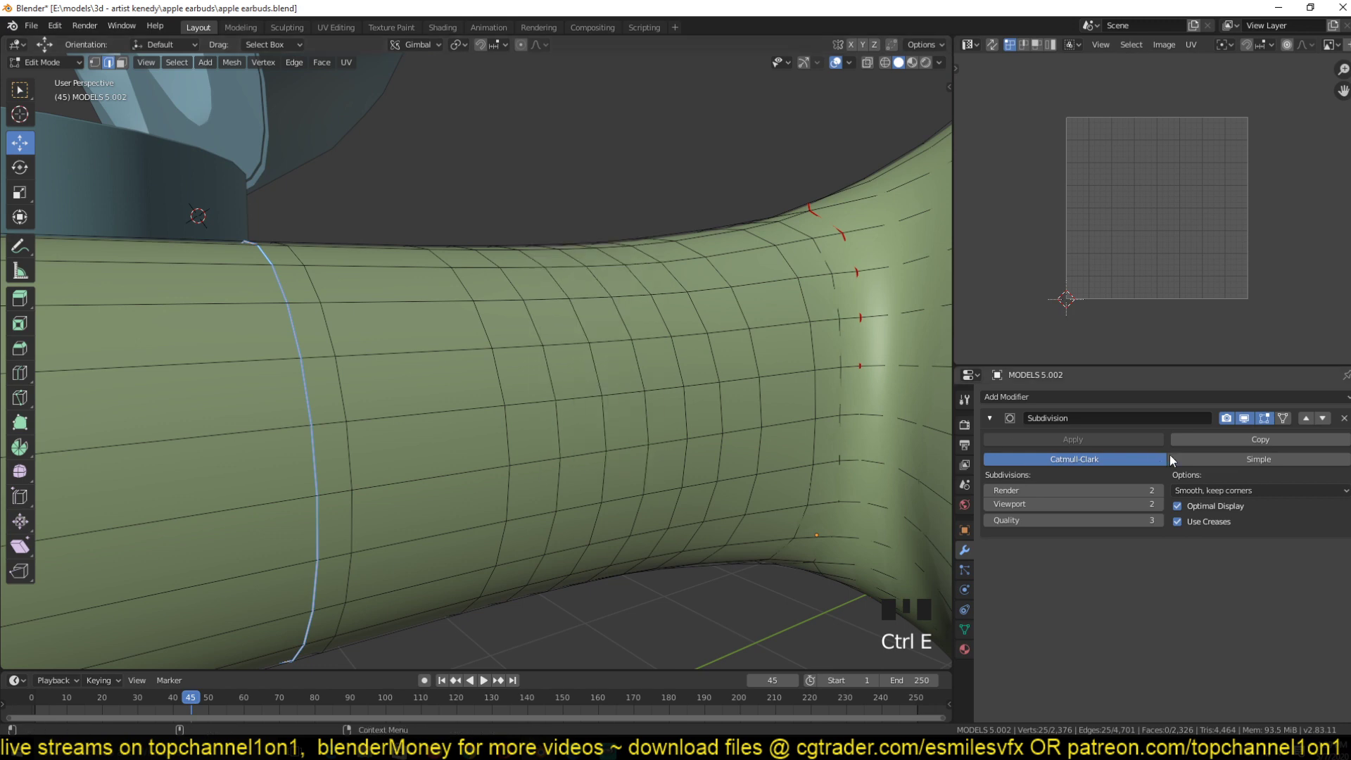
key(ctrl+e)
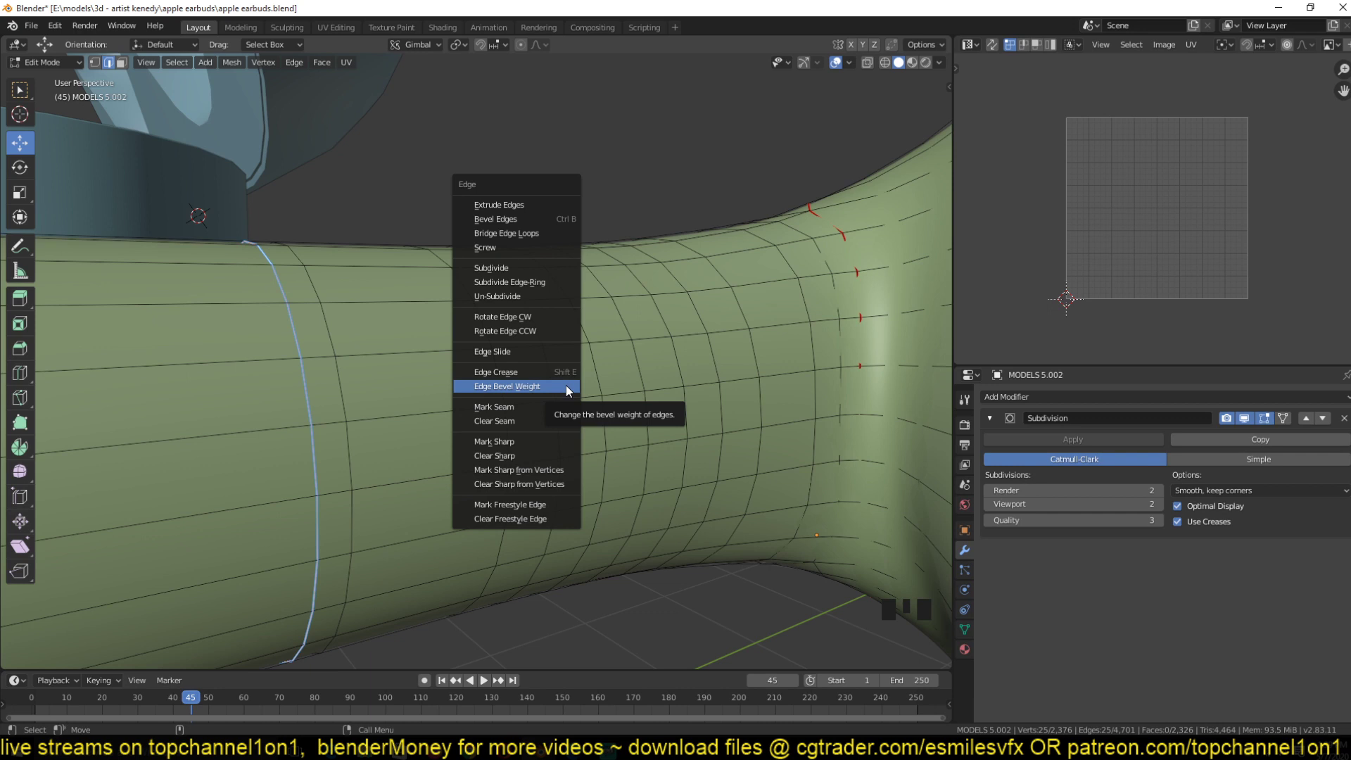
click(554, 389)
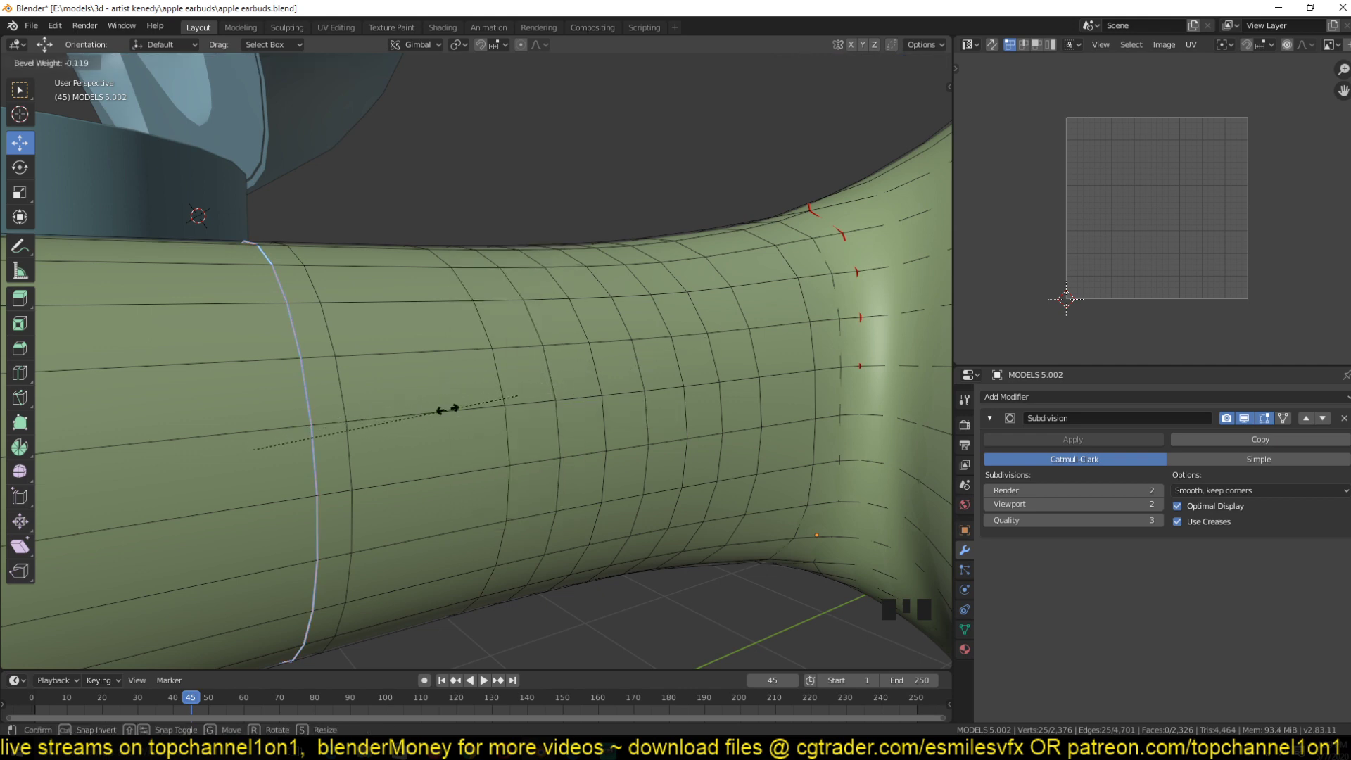
click(284, 447)
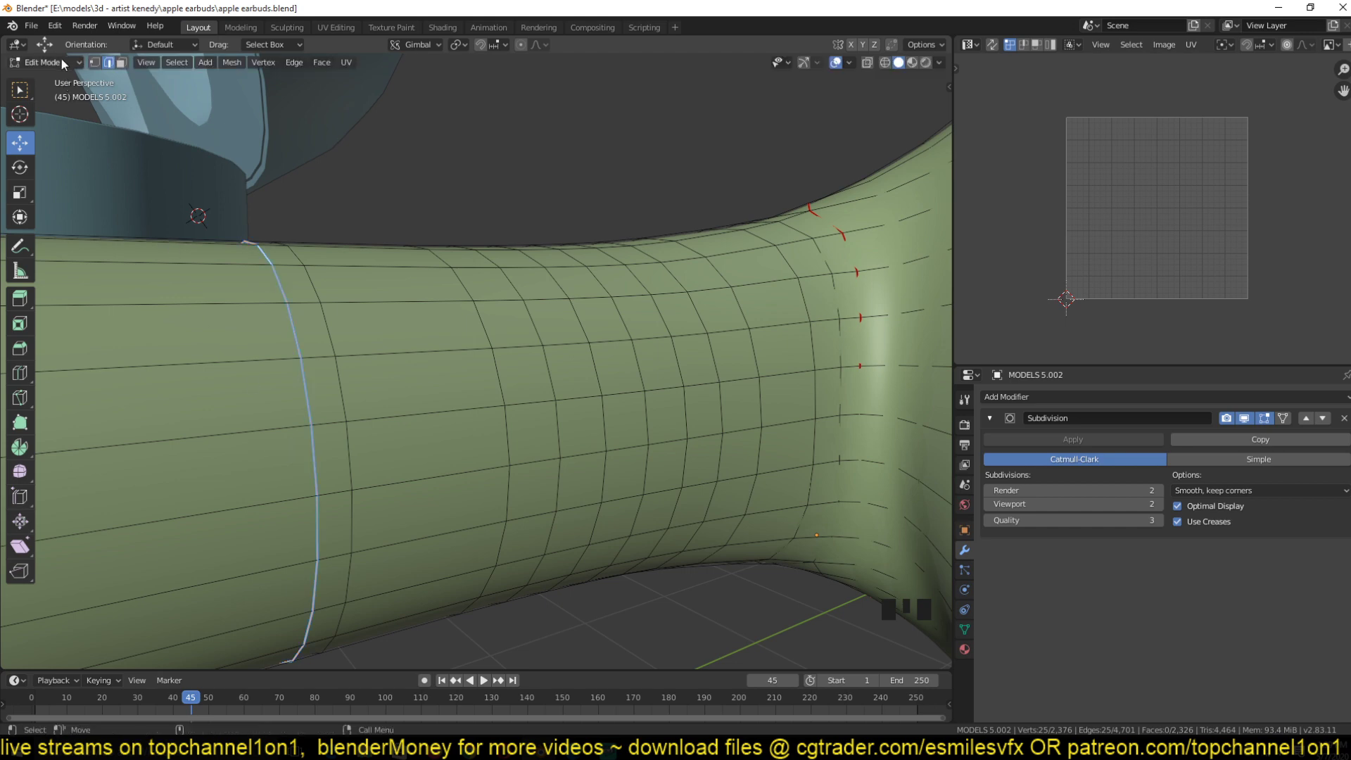
key(ctrl+e)
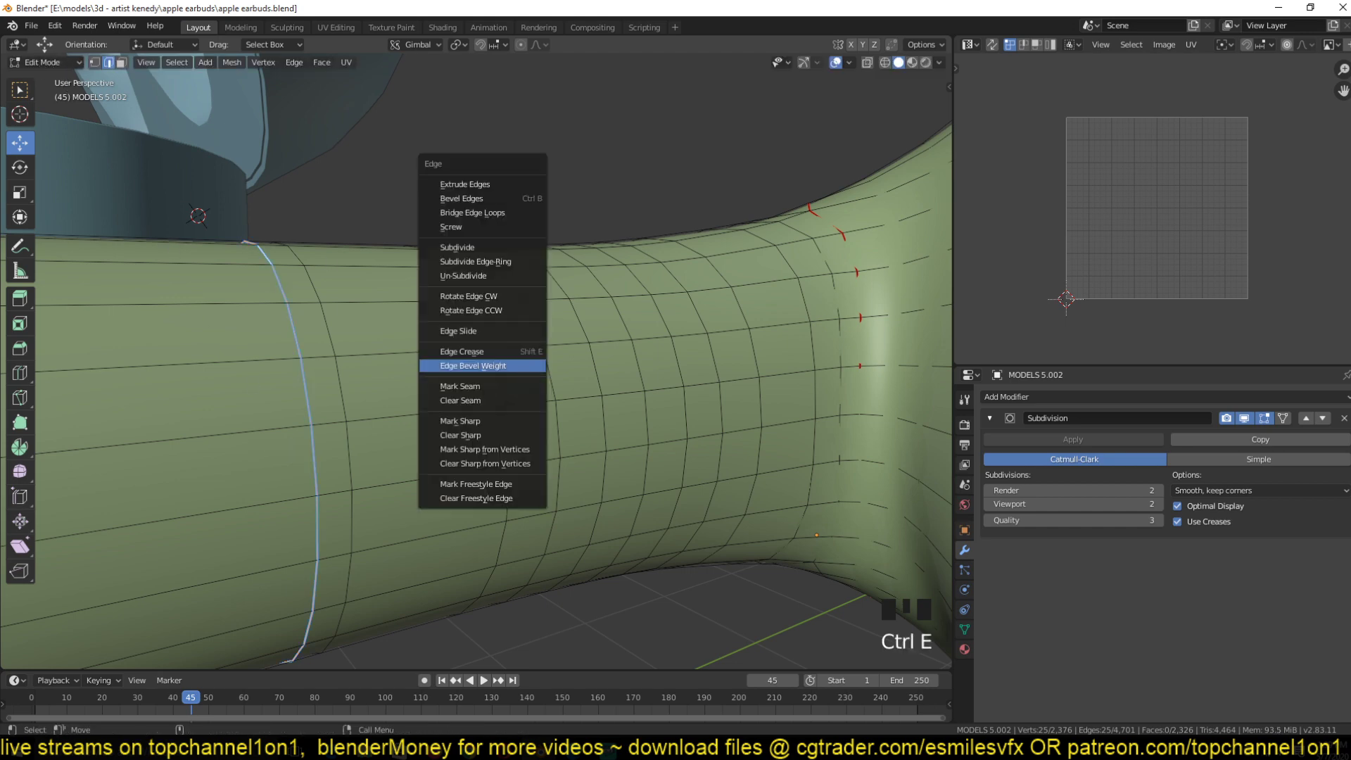
click(521, 364)
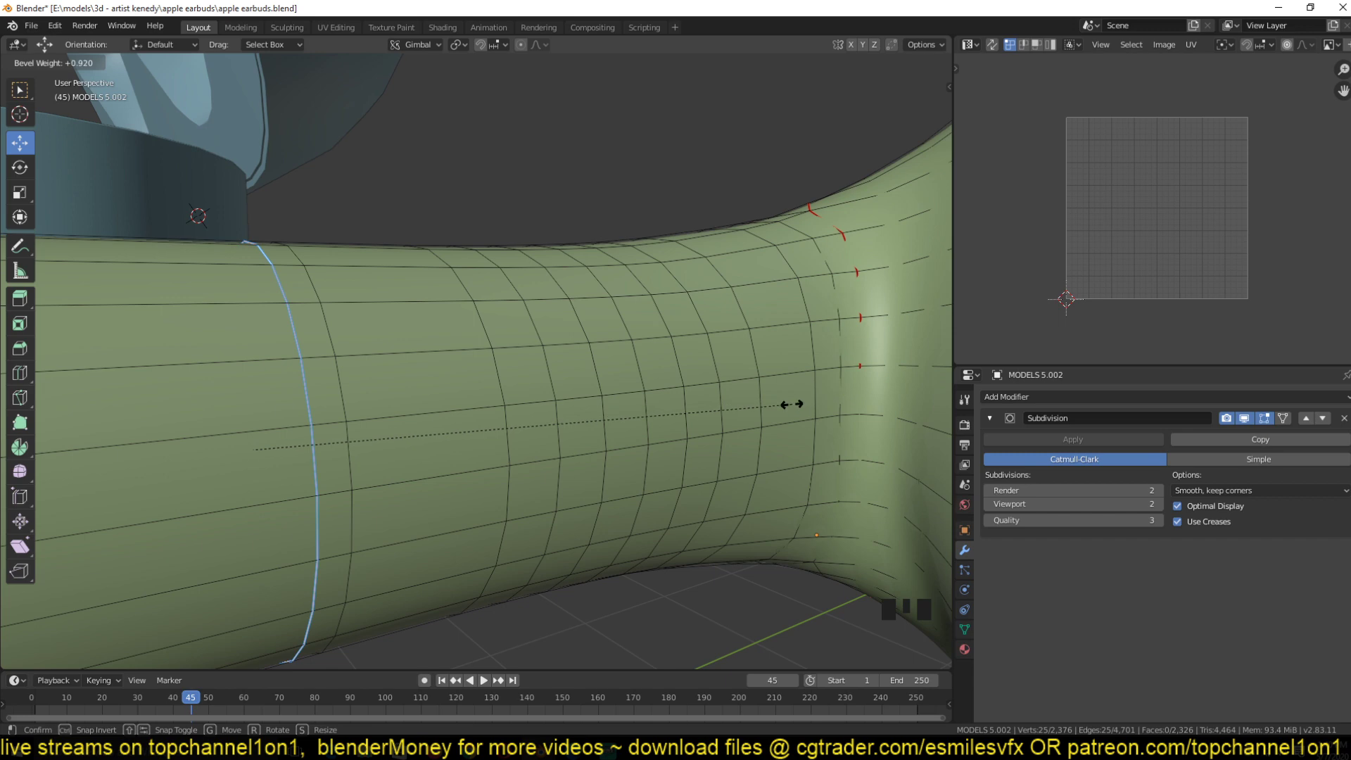
click(819, 399)
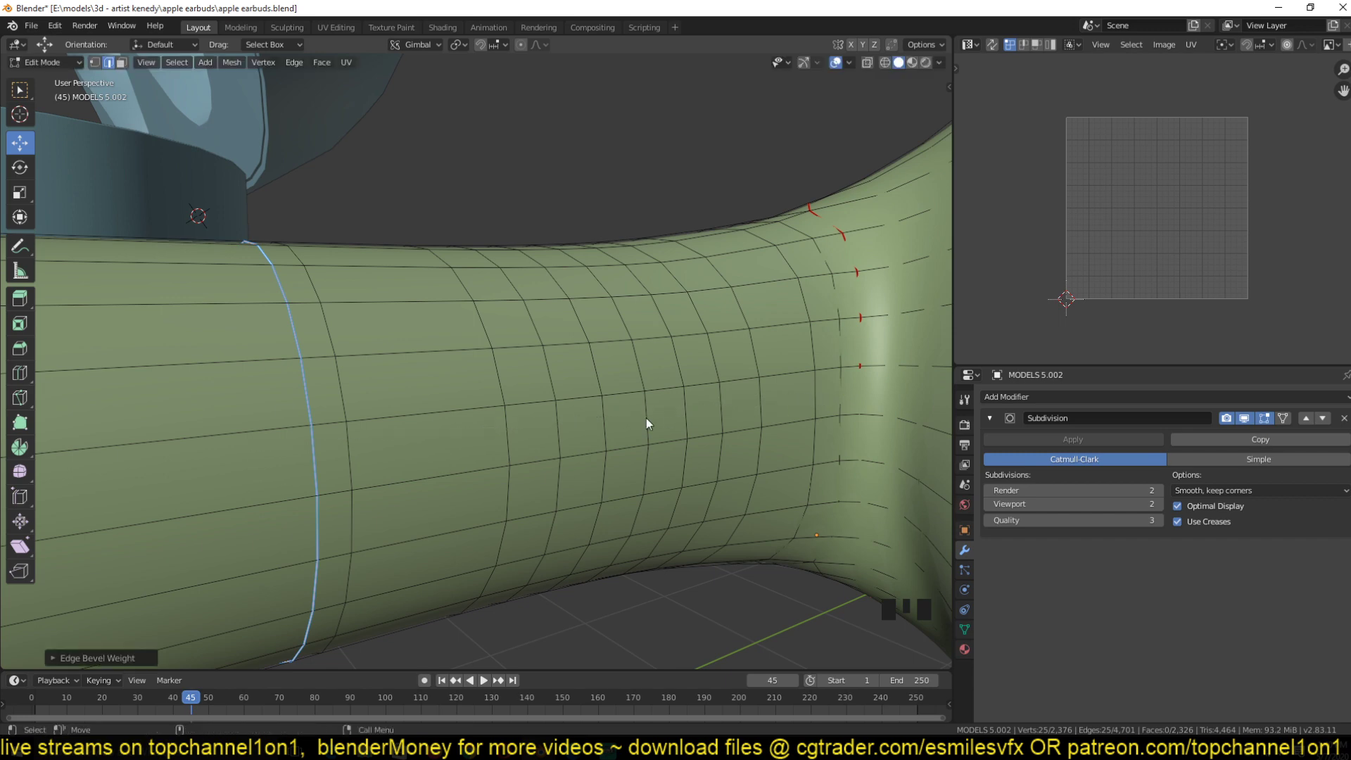
- In Object Mode, add a Bevel modifier above the earbud's Subdivision modifier and limit it by Weight
key(Tab)
click(1096, 398)
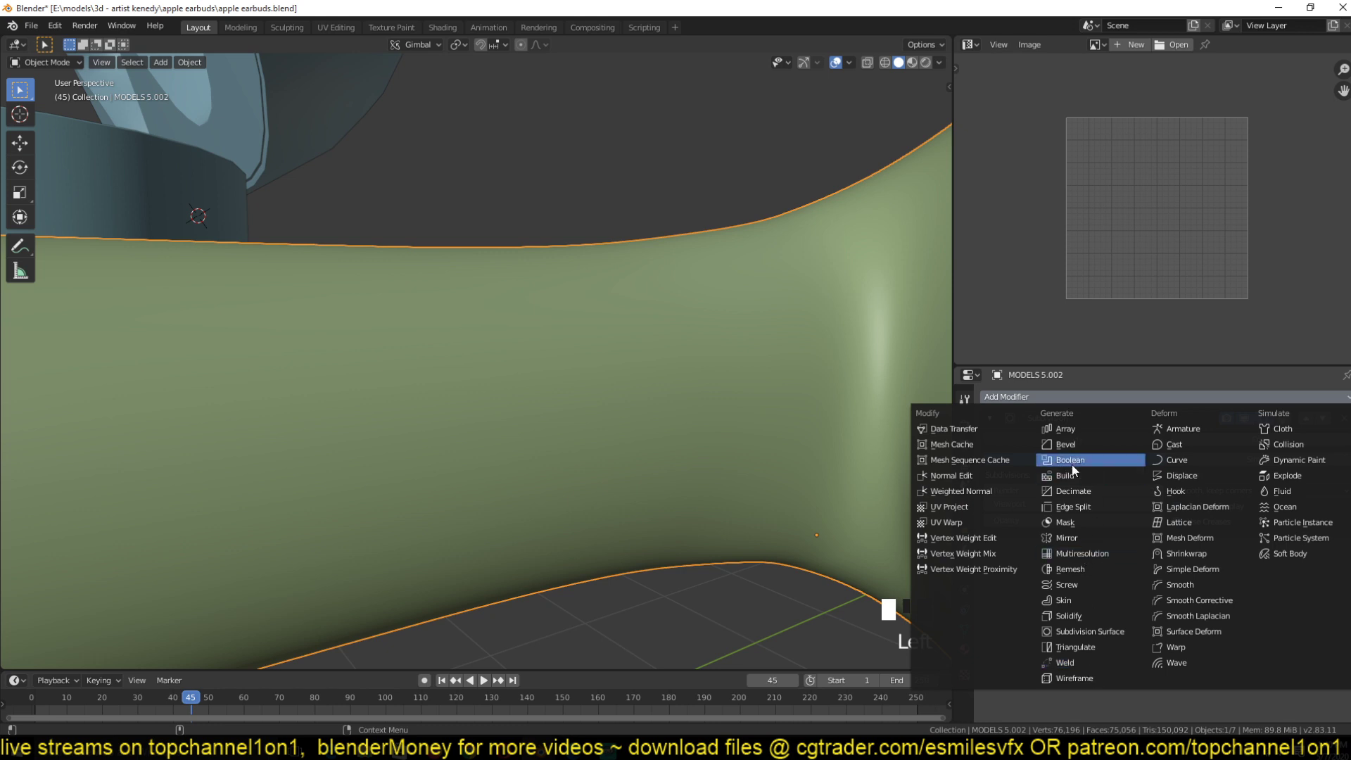
click(1082, 441)
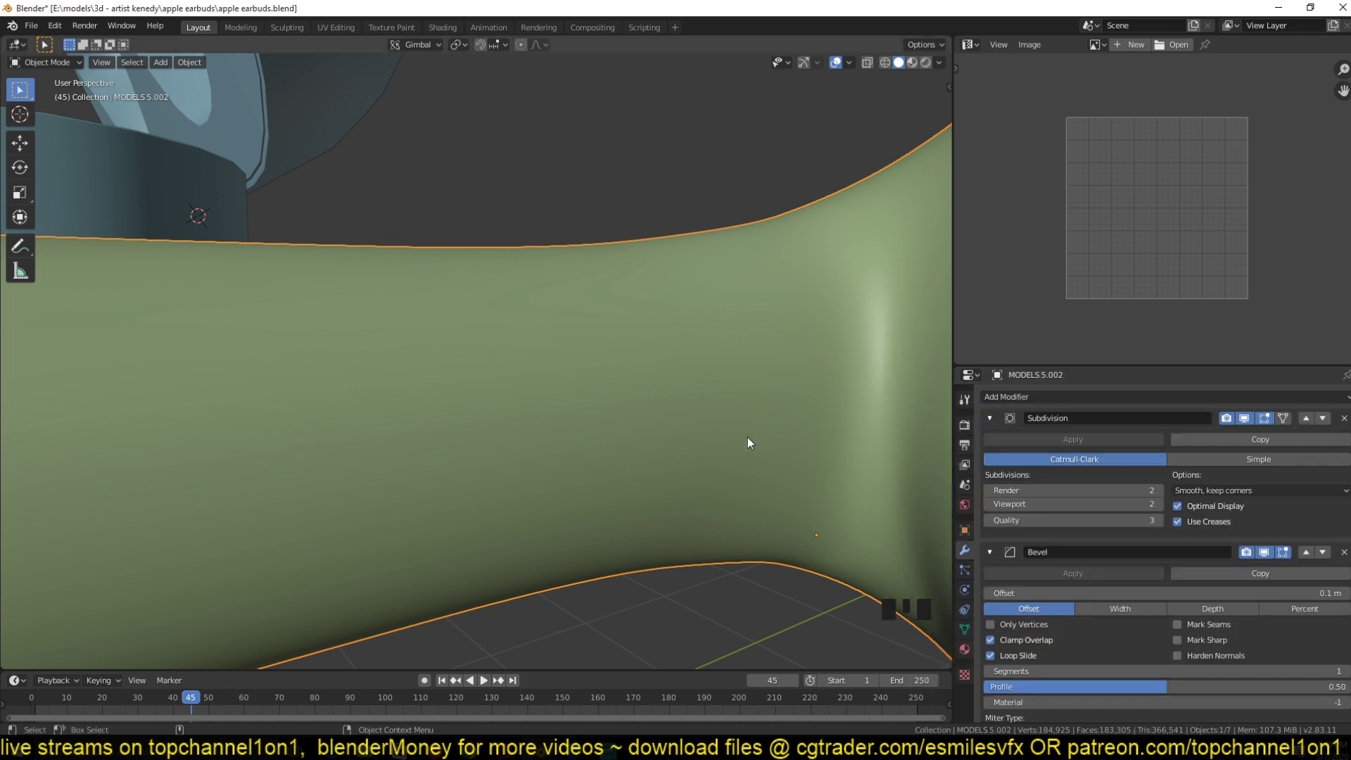
click(1305, 552)
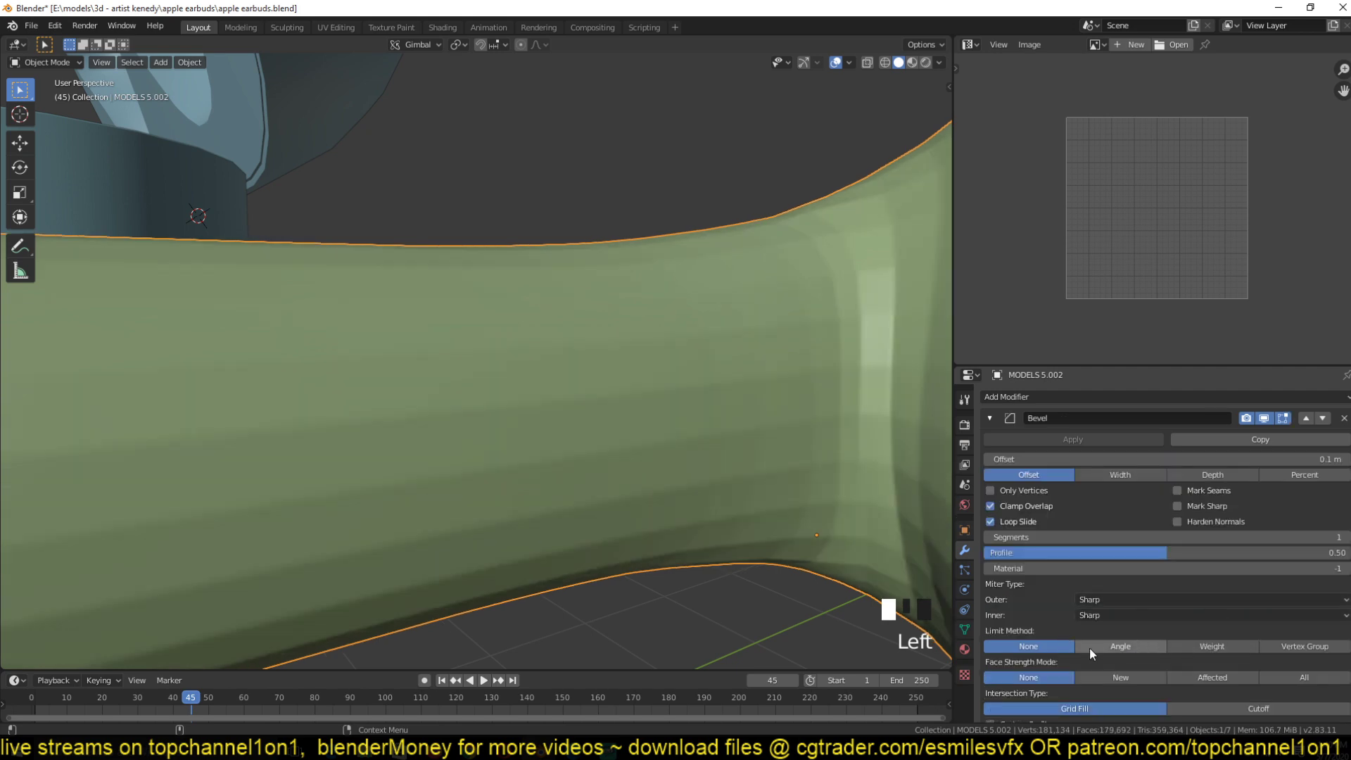
click(1212, 646)
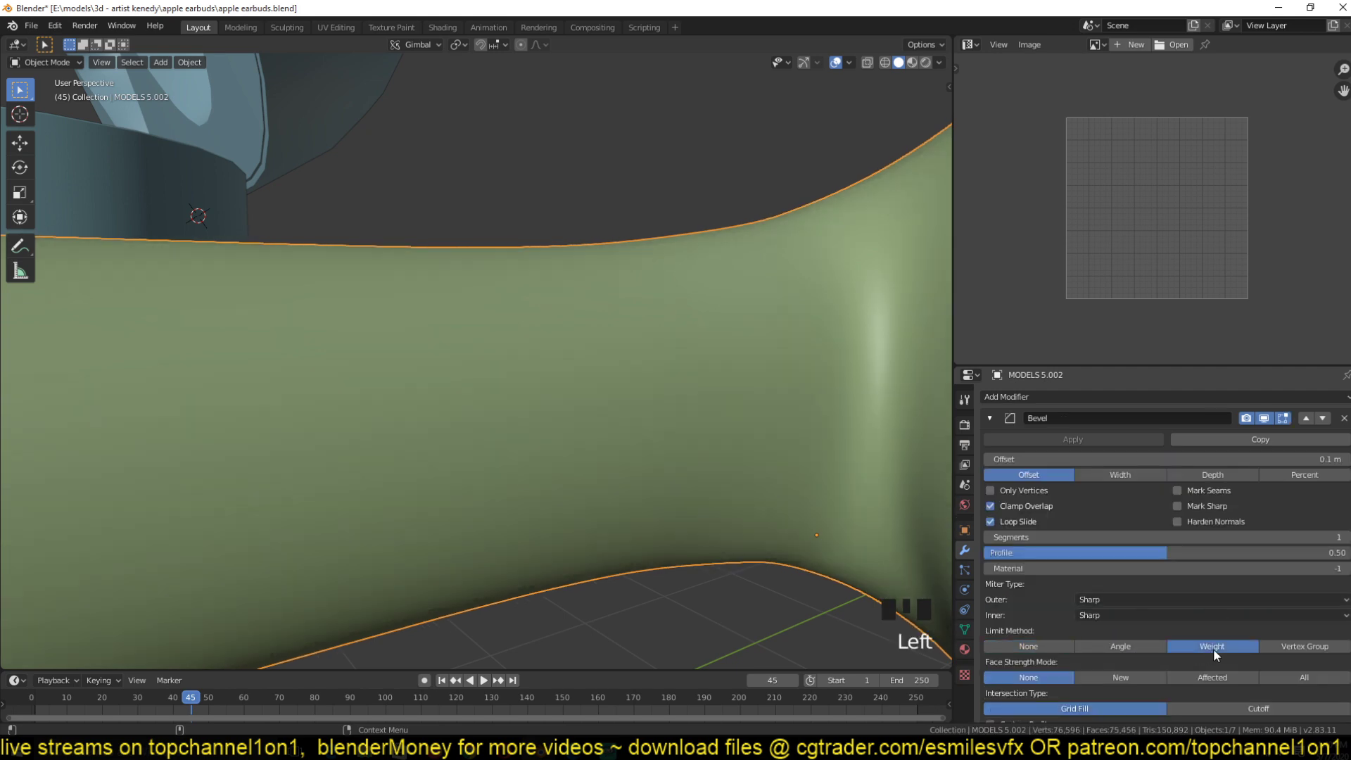
- Examine the weighted loop's effect on the stem in wireframe, solid shading and Edit Mode
key(z)
middle_drag(459, 405, 439, 494)
key(grave)
key(z)
click(609, 437)
key(Tab)
key(grave)
key(Tab)
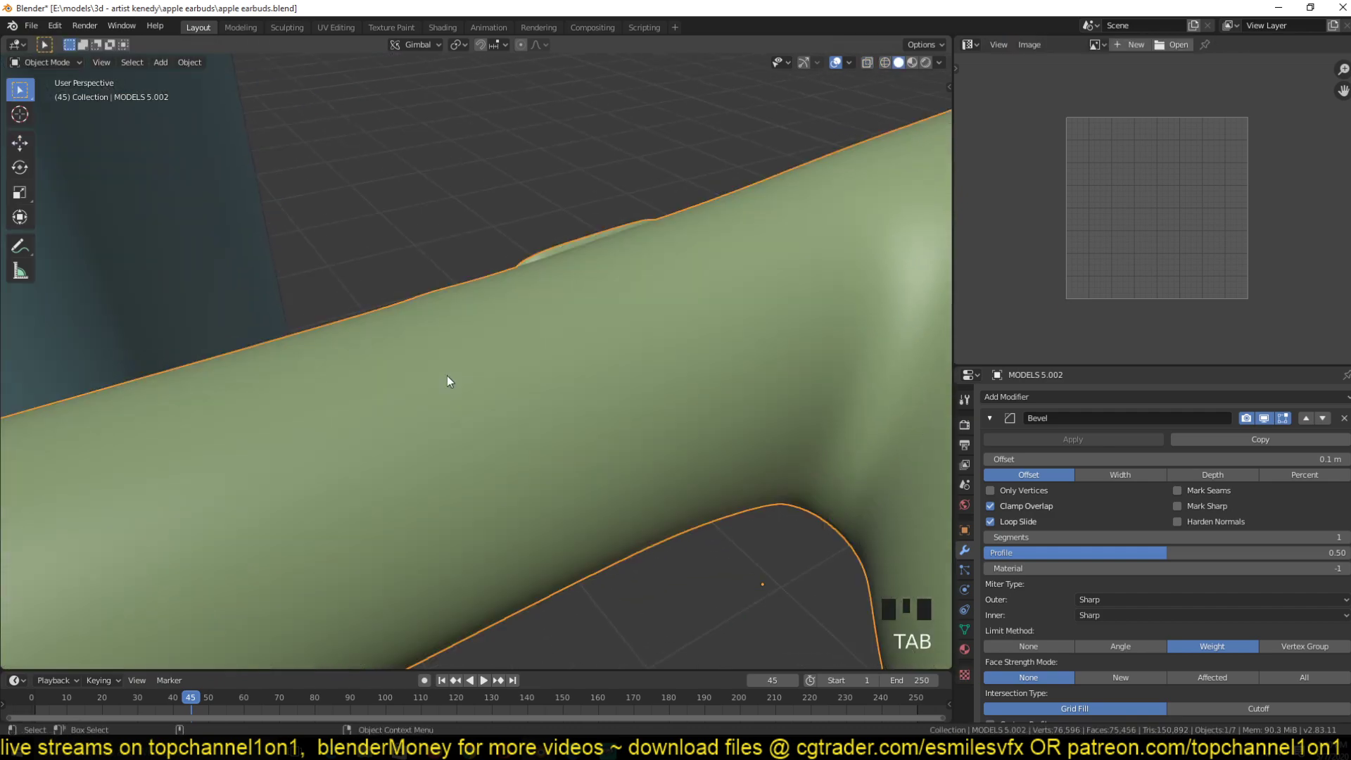
mouse_move(448, 380)
middle_down()
mouse_move(482, 350)
mouse_move(467, 311)
mouse_move(572, 308)
middle_up()
key(z)
click(355, 324)
key(z)
click(522, 309)
- In Edit Mode, select the narrow face ring beside the weighted loop and extrude it inward along normals to form a groove
key(Tab)
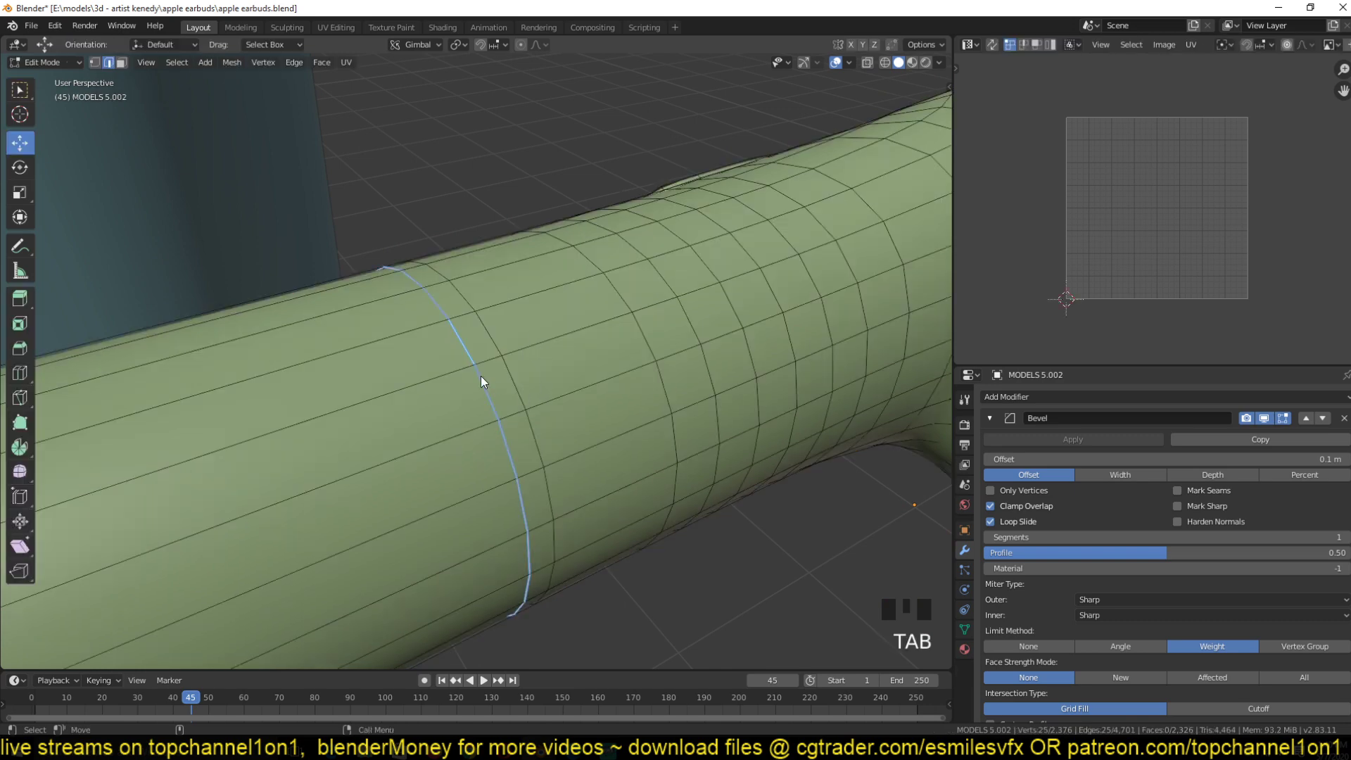
key(3)
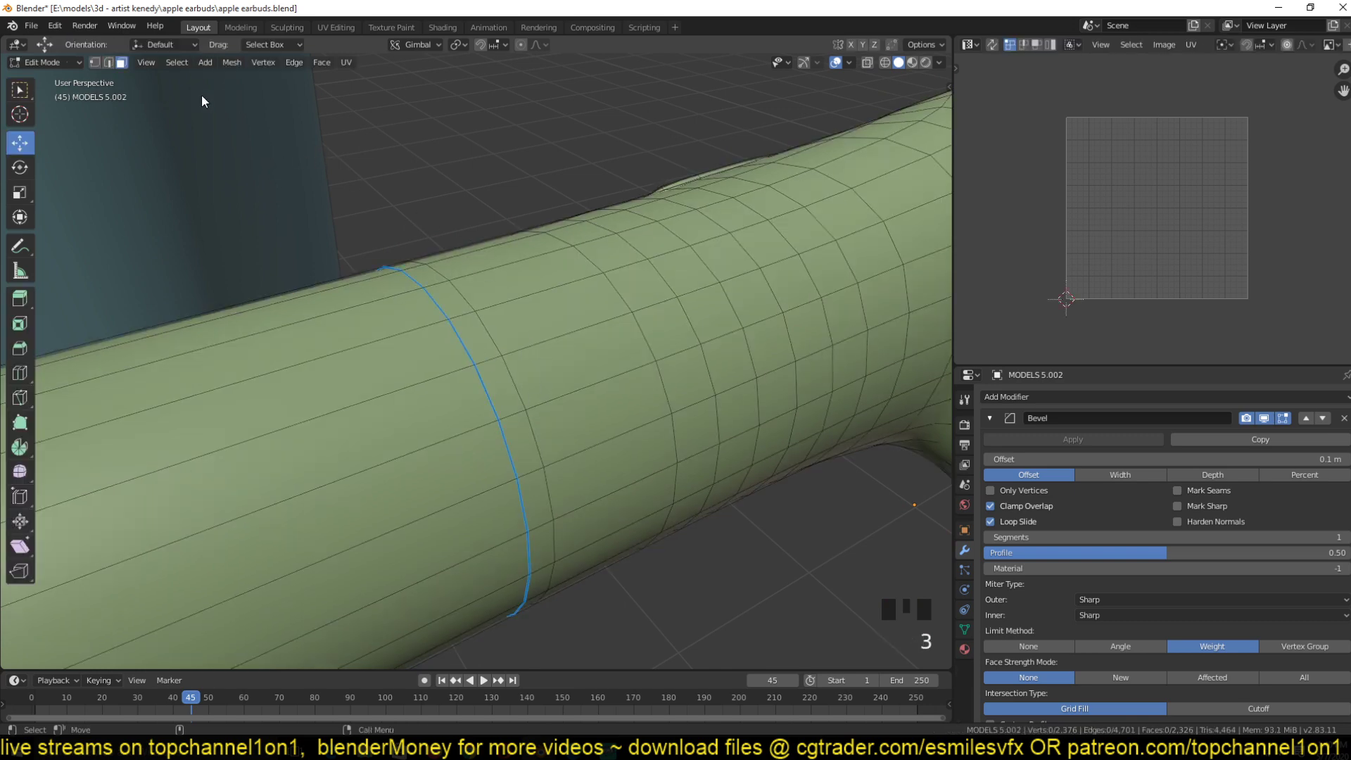
alt+click(496, 357)
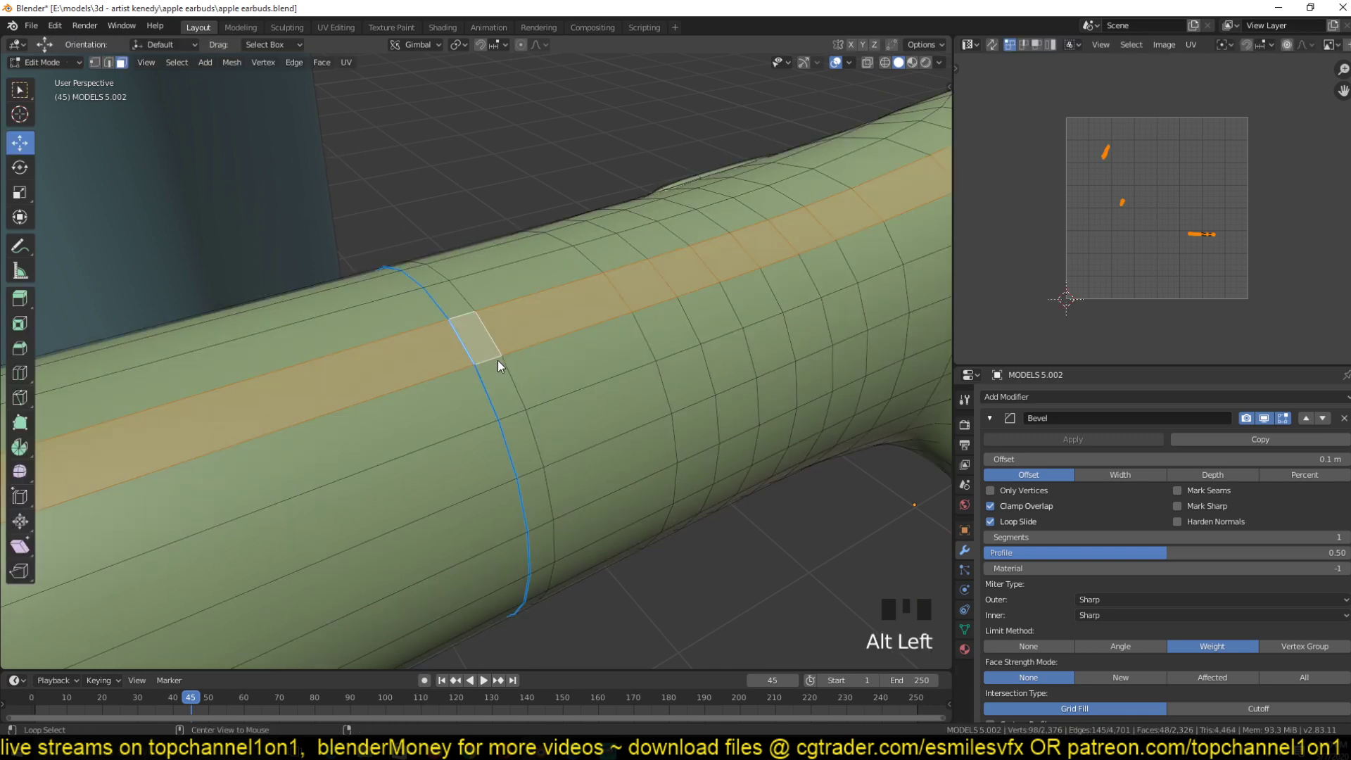
alt+click(497, 364)
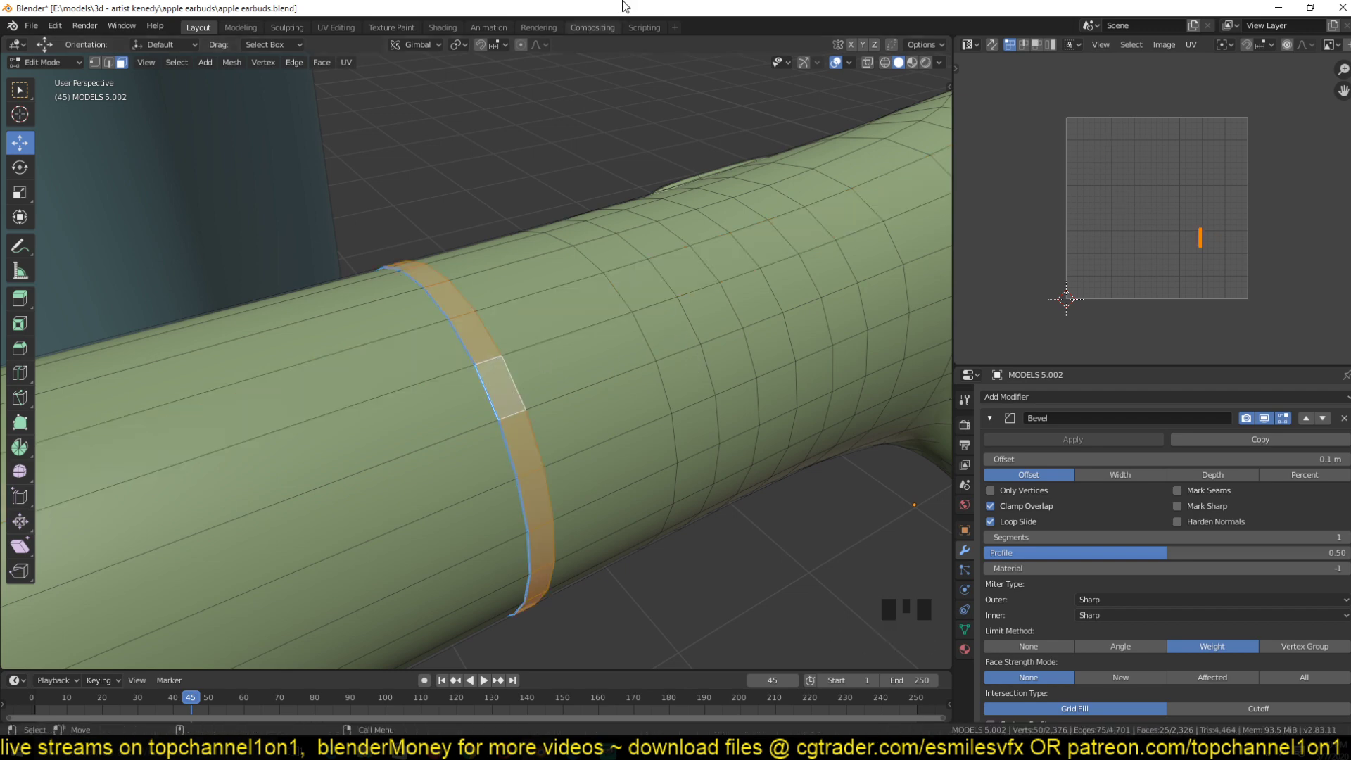
key(alt+e)
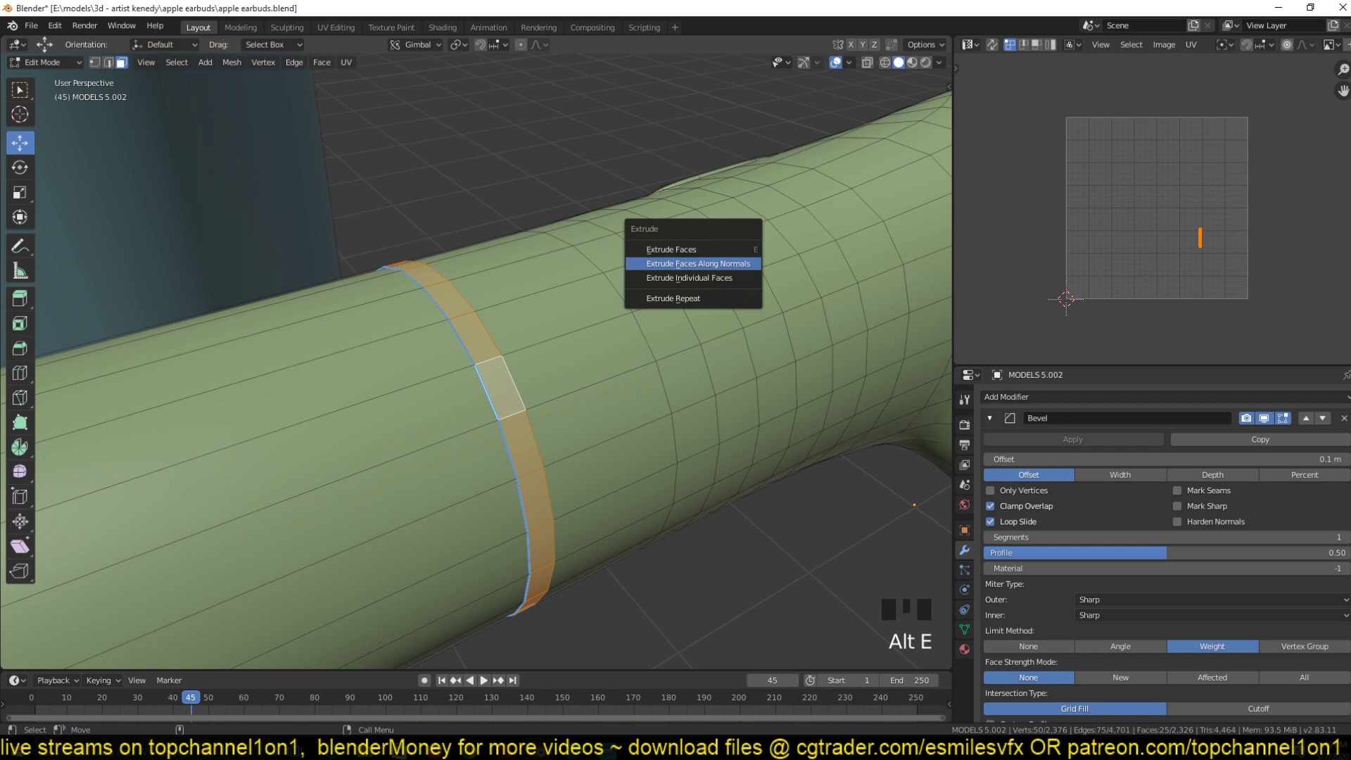
click(733, 265)
click(674, 285)
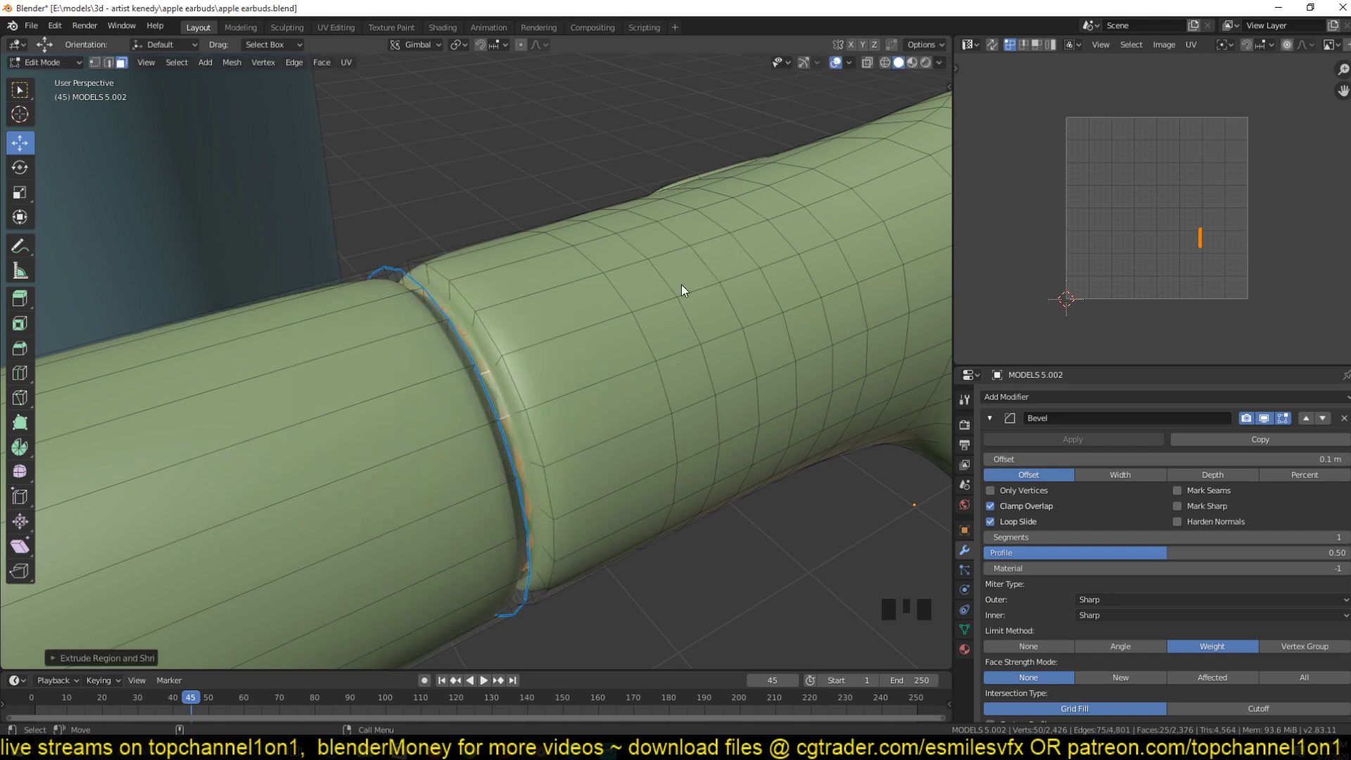
- Inspect the groove in Object Mode, then in Edit Mode increase the edge bevel weight of its rim loop farther from the earbud head
key(Tab)
middle_drag(495, 314, 571, 250)
scroll(588, 321, up, 3)
click(517, 315)
key(Tab)
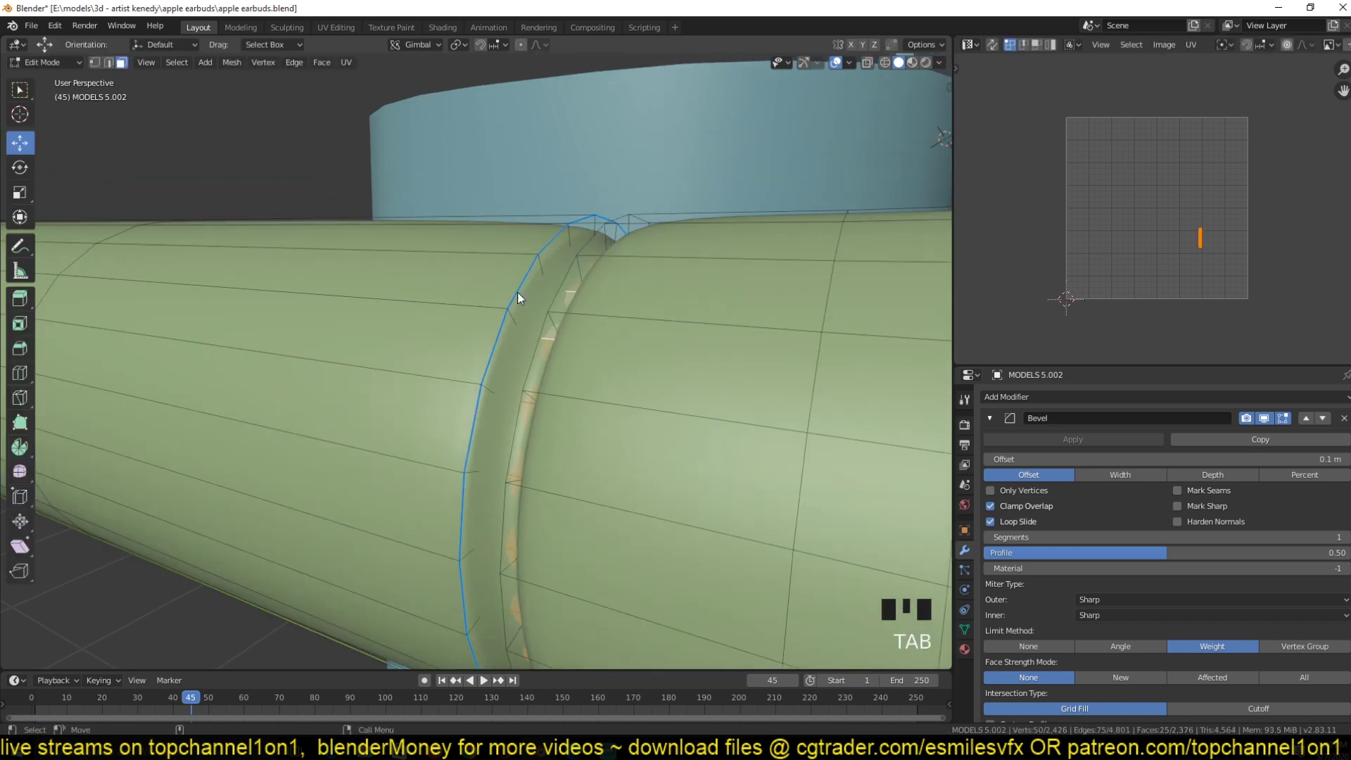
key(2)
alt+click(518, 285)
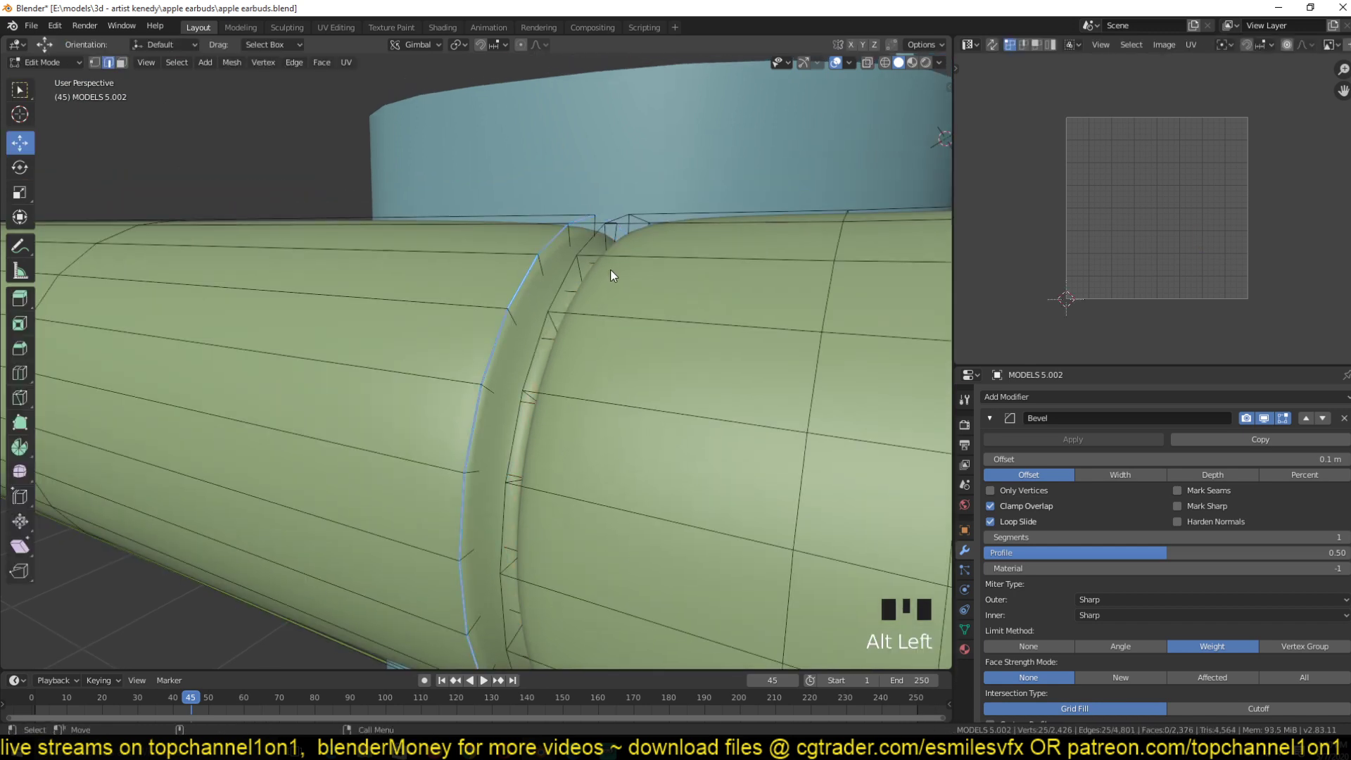
key(ctrl+w)
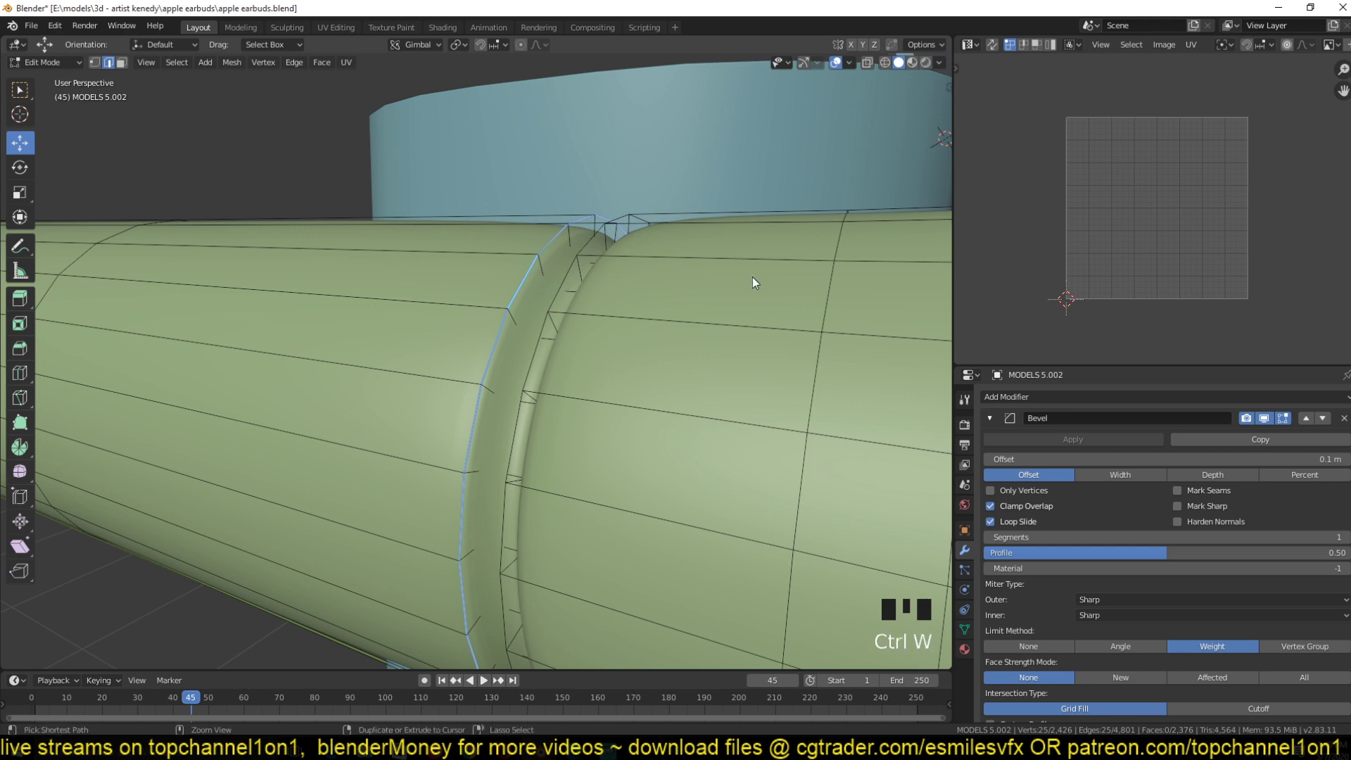
key(ctrl+e)
click(753, 276)
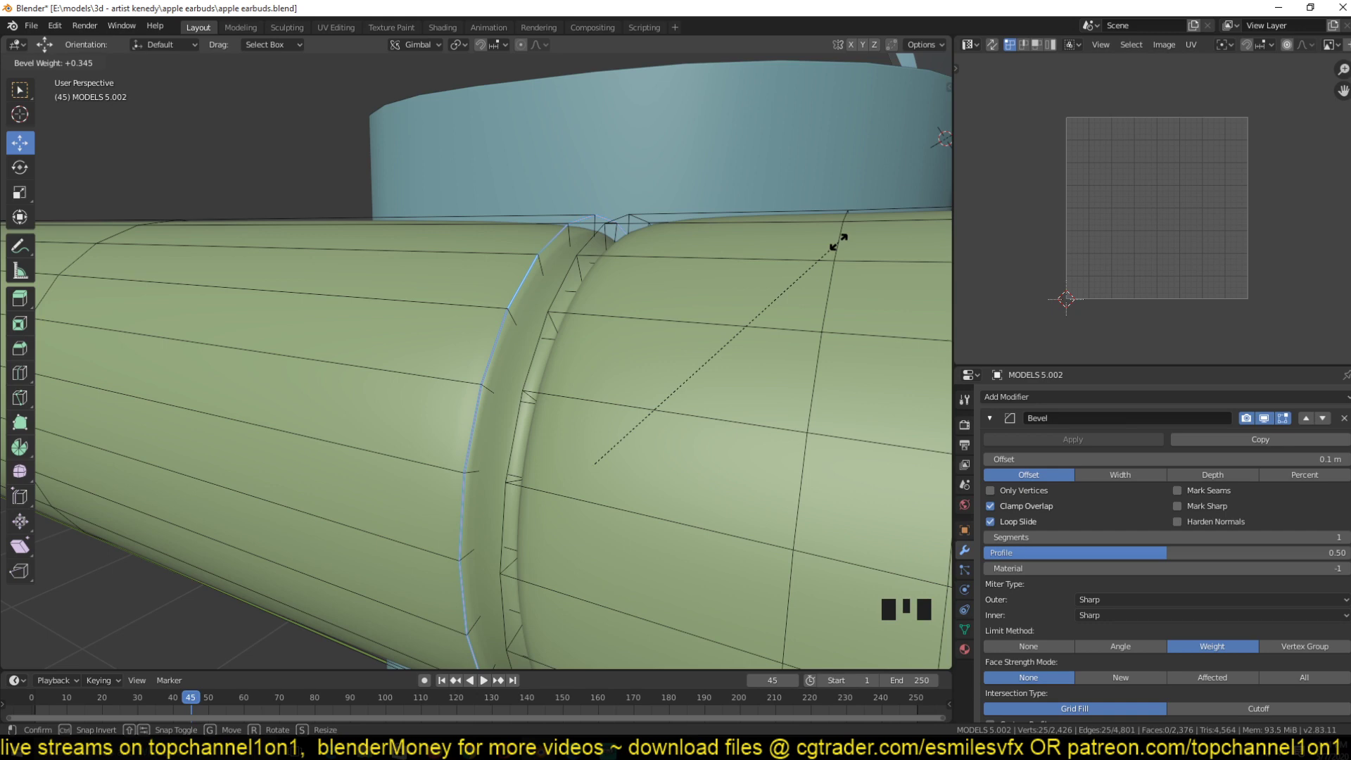
key(Return)
- Select the groove's other rim loop, toward the earbud head, and set its edge bevel weight to 1
middle_drag(572, 256, 500, 289)
scroll(501, 289, up, 2)
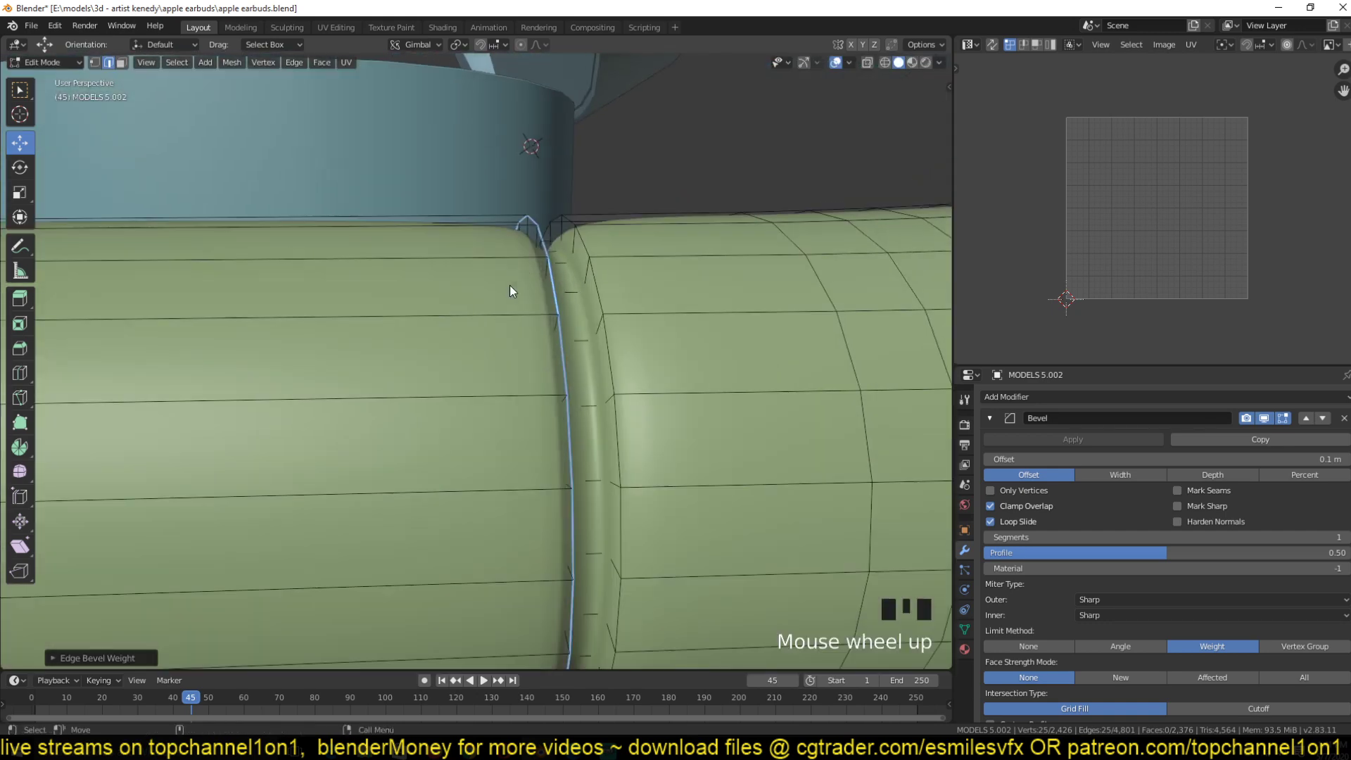
alt+click(597, 270)
key(ctrl+e)
click(714, 276)
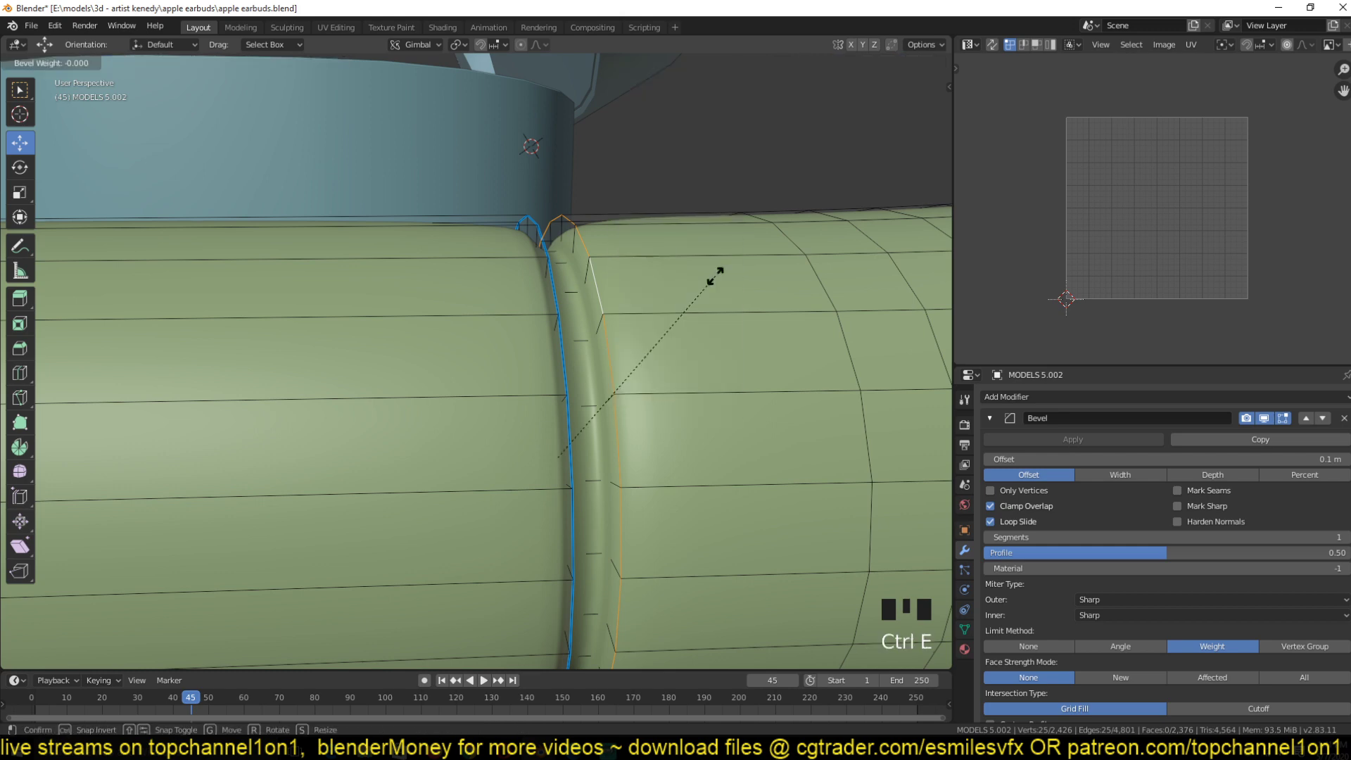
text(1)
key(Return)
- In Object Mode, reduce the Bevel modifier's offset to tighten the groove's rims and collapse the modifier's settings
key(grave)
mouse_move(614, 298)
middle_down()
mouse_move(582, 285)
mouse_move(602, 303)
middle_up()
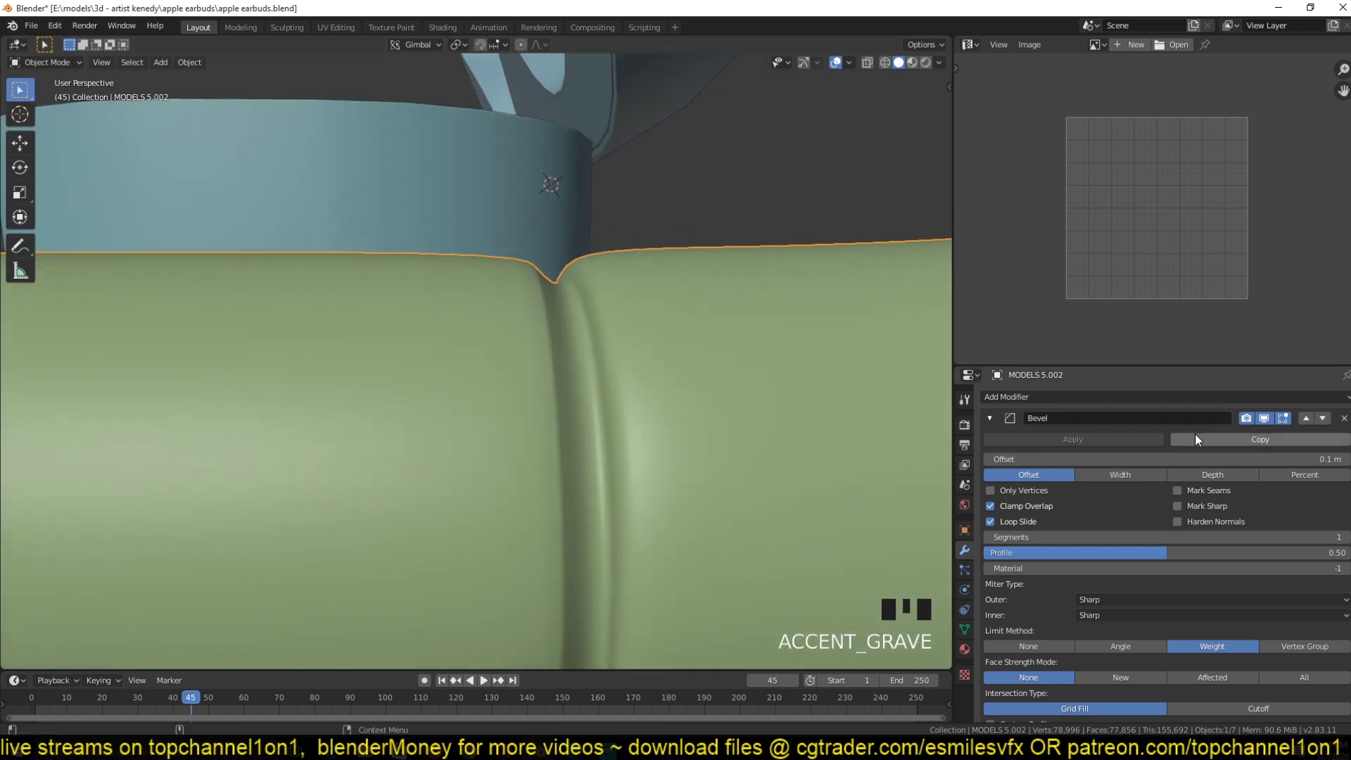
shift+drag(1253, 454, 1245, 454)
click(989, 418)
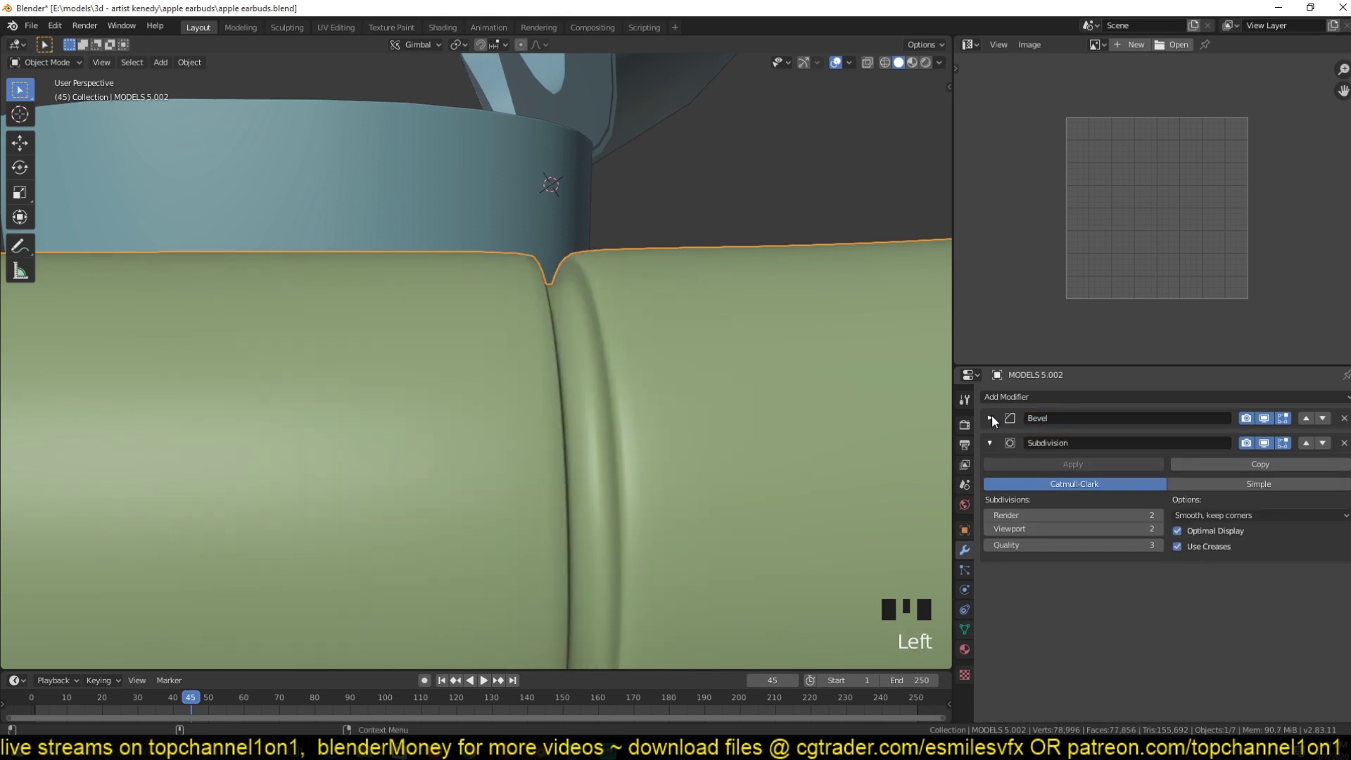
- Hide the Subdivision modifier's effect in the viewport and expand the Bevel modifier's settings
click(1263, 442)
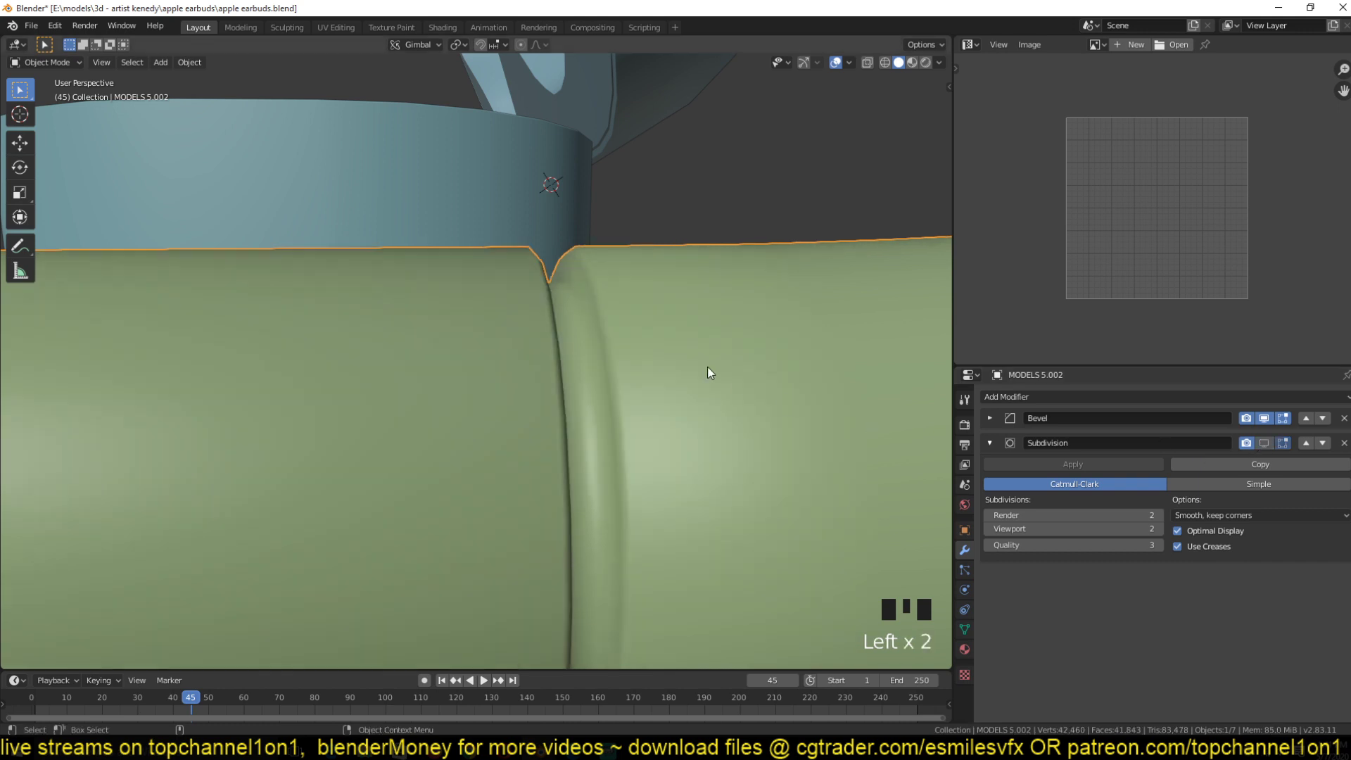
key(grave)
click(989, 418)
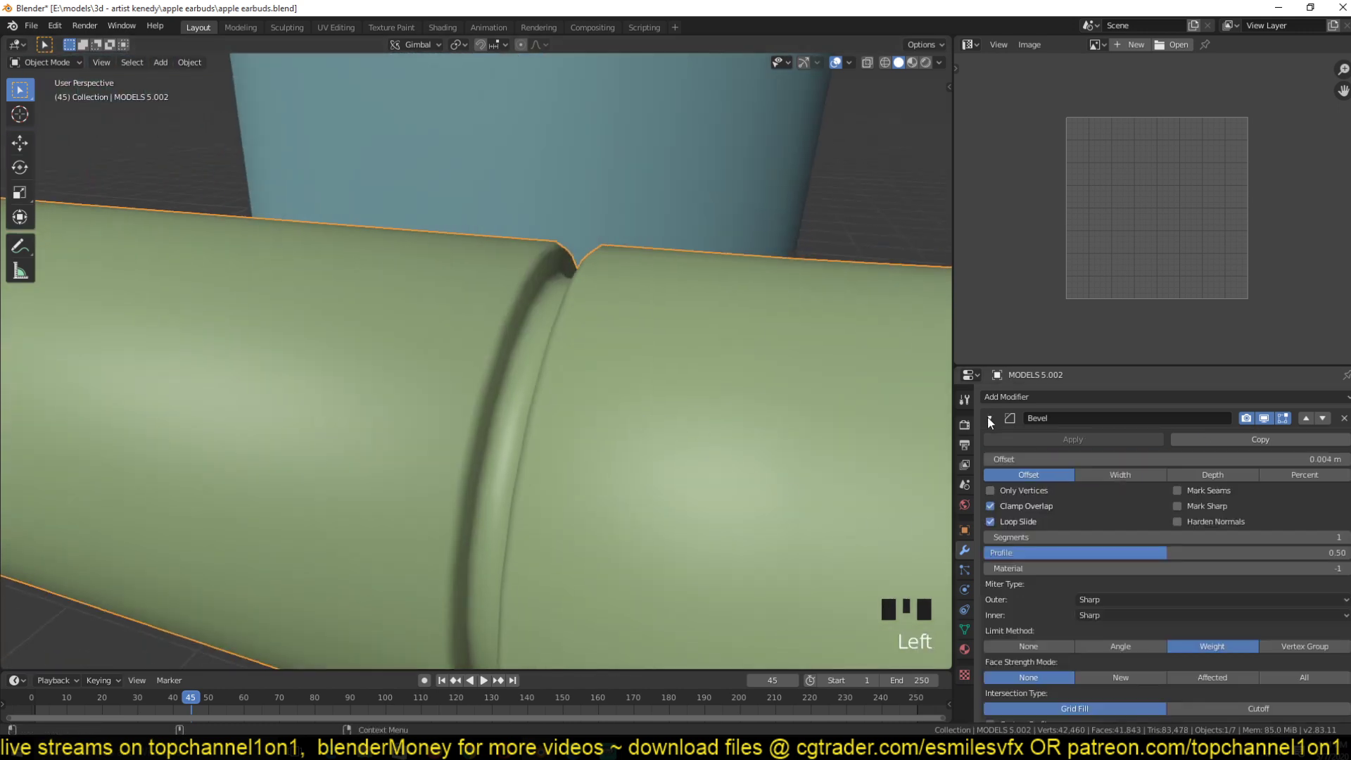
- Enable Harden Normals on the Bevel modifier and turn on Auto Smooth for the earbud mesh's normals
click(1184, 518)
click(964, 628)
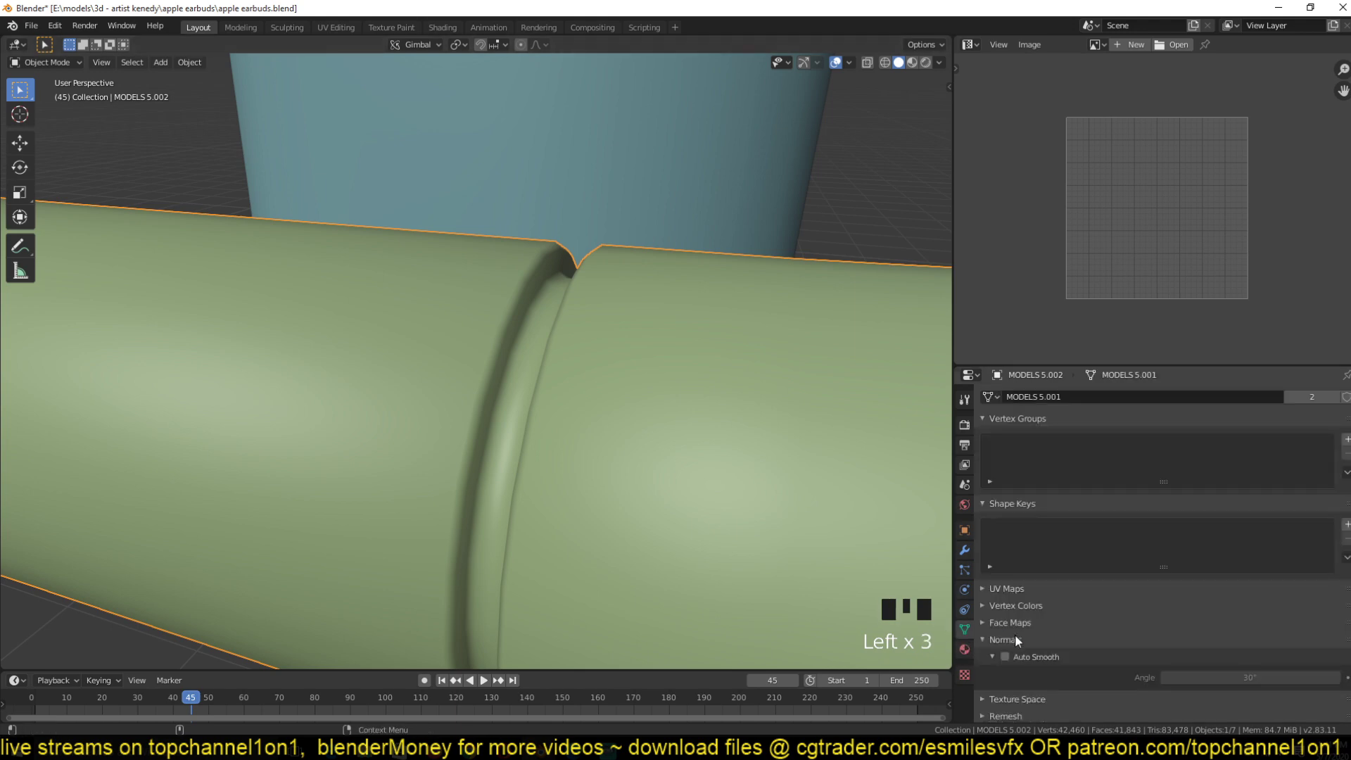
click(1005, 655)
click(965, 549)
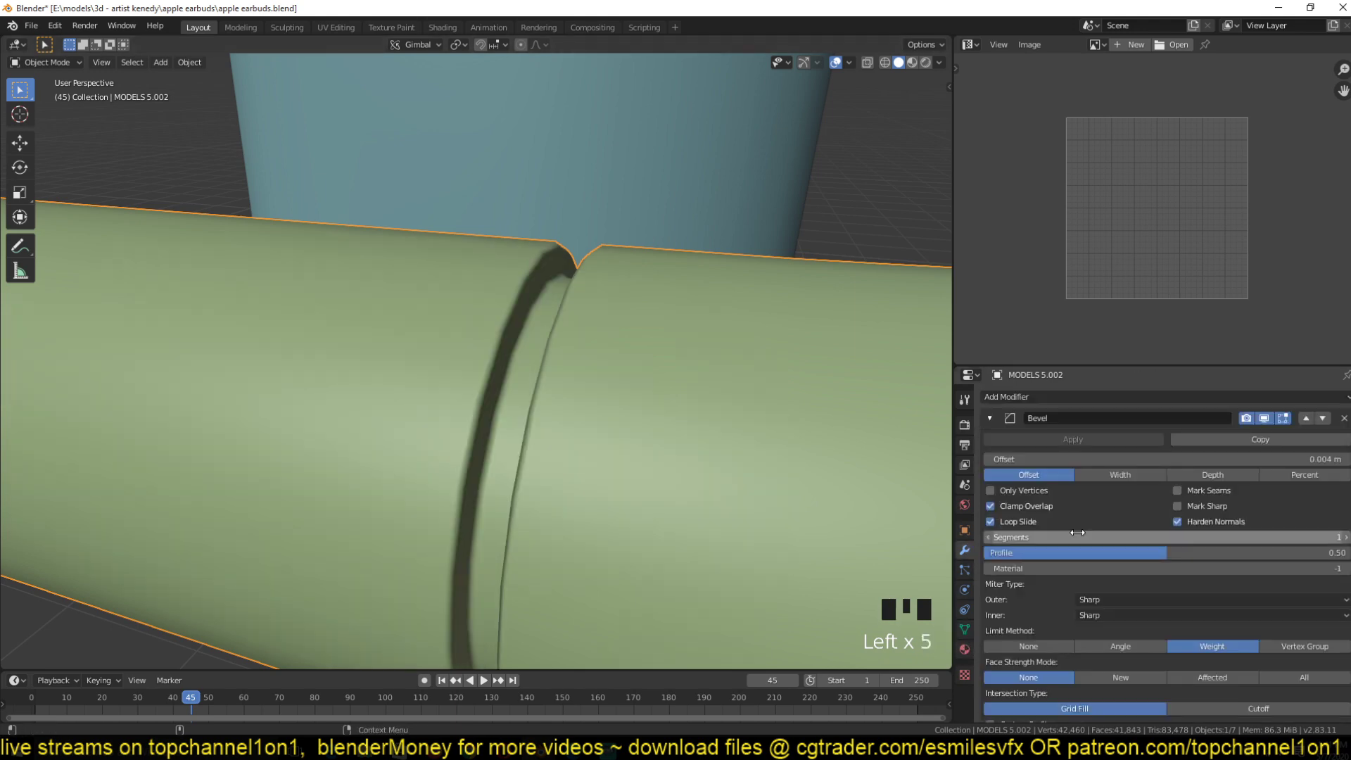
- Inspect the groove up close and reduce the Bevel modifier's offset to 0.003 m
scroll(521, 348, up, 3)
key(grave)
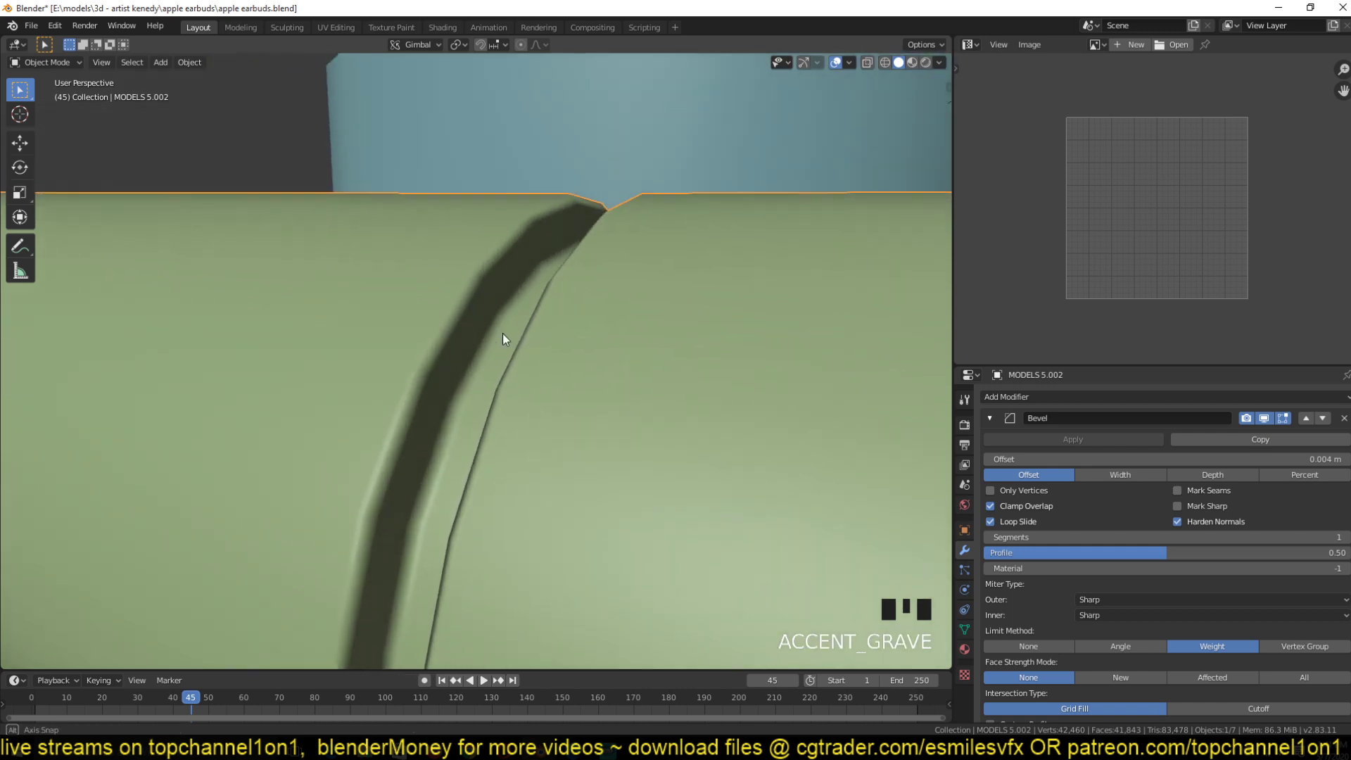
key(grave)
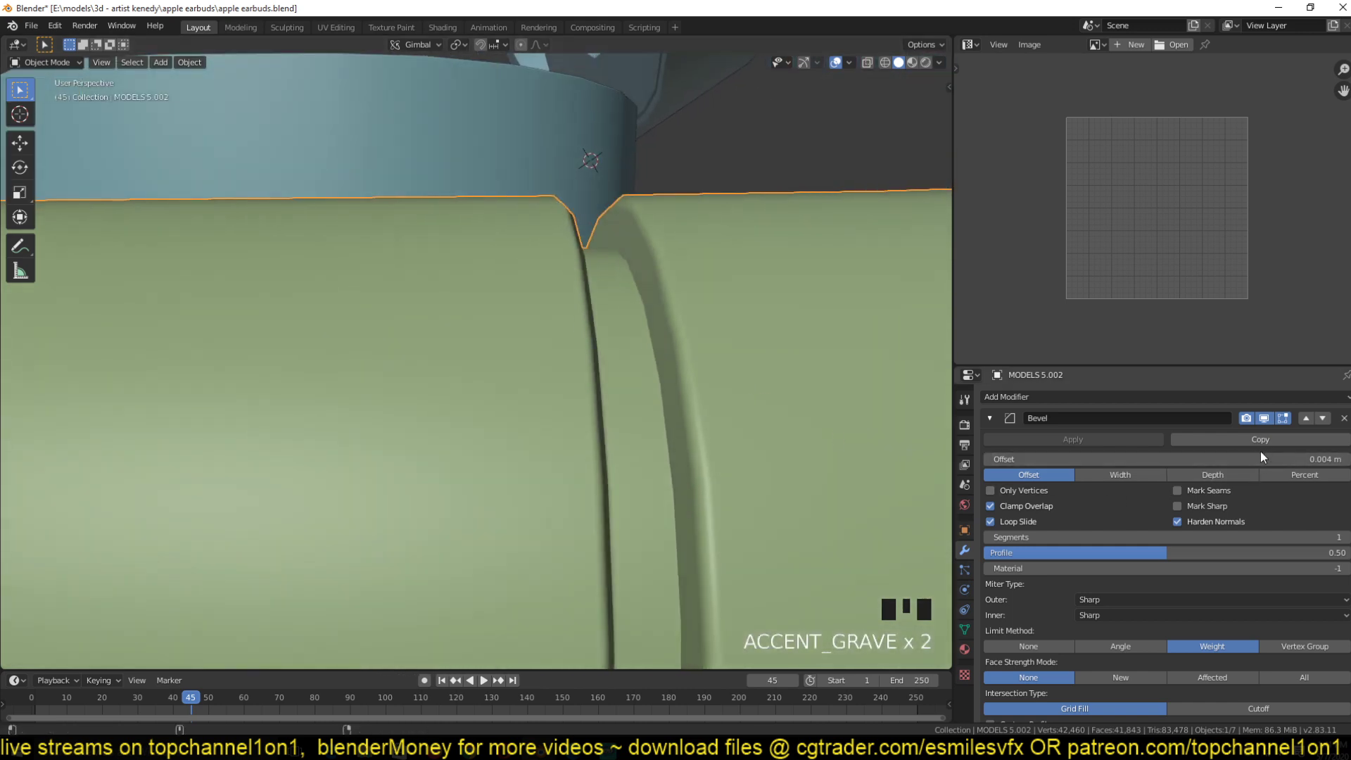
mouse_move(1260, 457)
shift+mouse_down()
mouse_move(1287, 457)
mouse_move(1263, 457)
shift+mouse_up()
key(grave)
mouse_move(717, 307)
middle_down()
mouse_move(745, 244)
mouse_move(724, 289)
mouse_move(737, 380)
mouse_move(716, 360)
mouse_move(733, 302)
mouse_move(715, 326)
middle_up()
- In wireframe Edit Mode, select the groove's inner floor edge loop nearer the earbud head and set its edge bevel weight to 1
key(Tab)
key(grave)
middle_drag(551, 327, 601, 364)
key(shift+z)
key(grave)
key(grave)
alt+click(603, 349)
alt+click(608, 352)
key(ctrl+e)
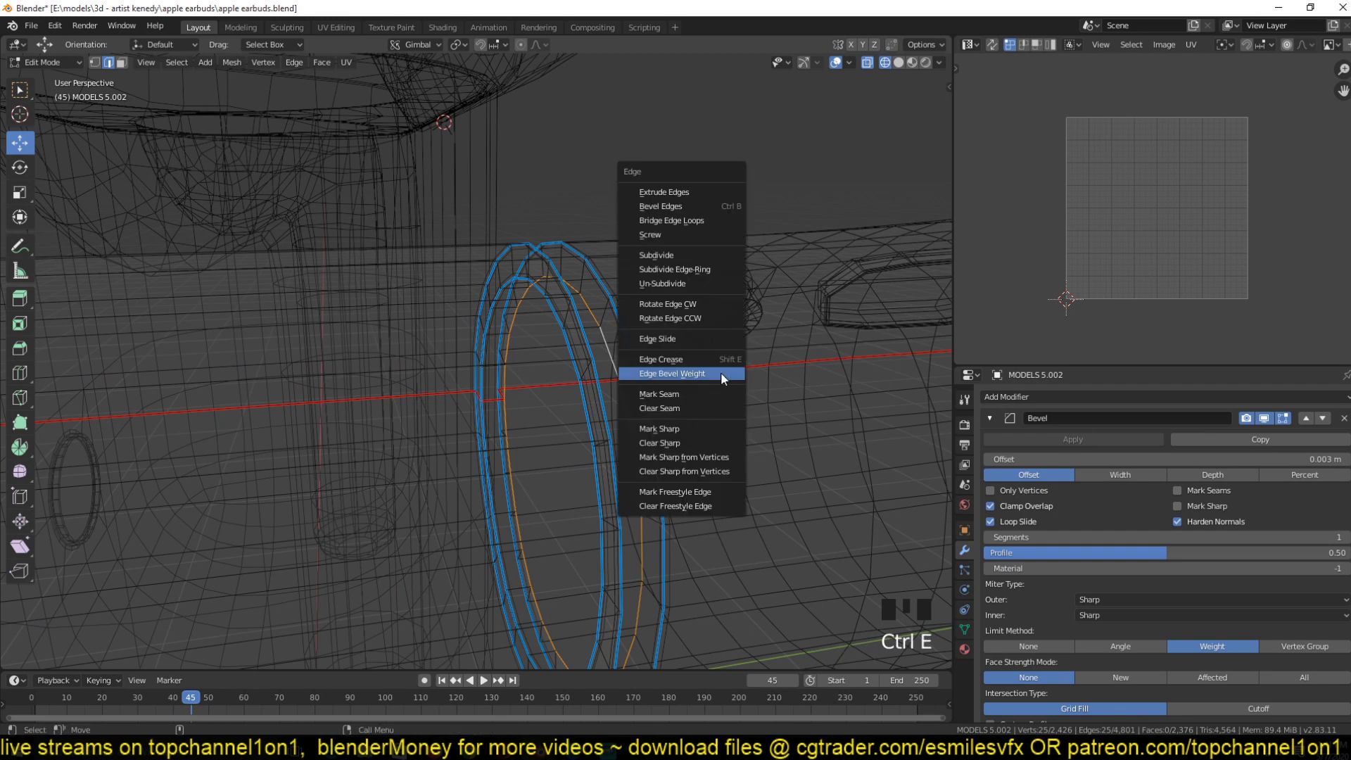
click(720, 373)
text(1)
key(Return)
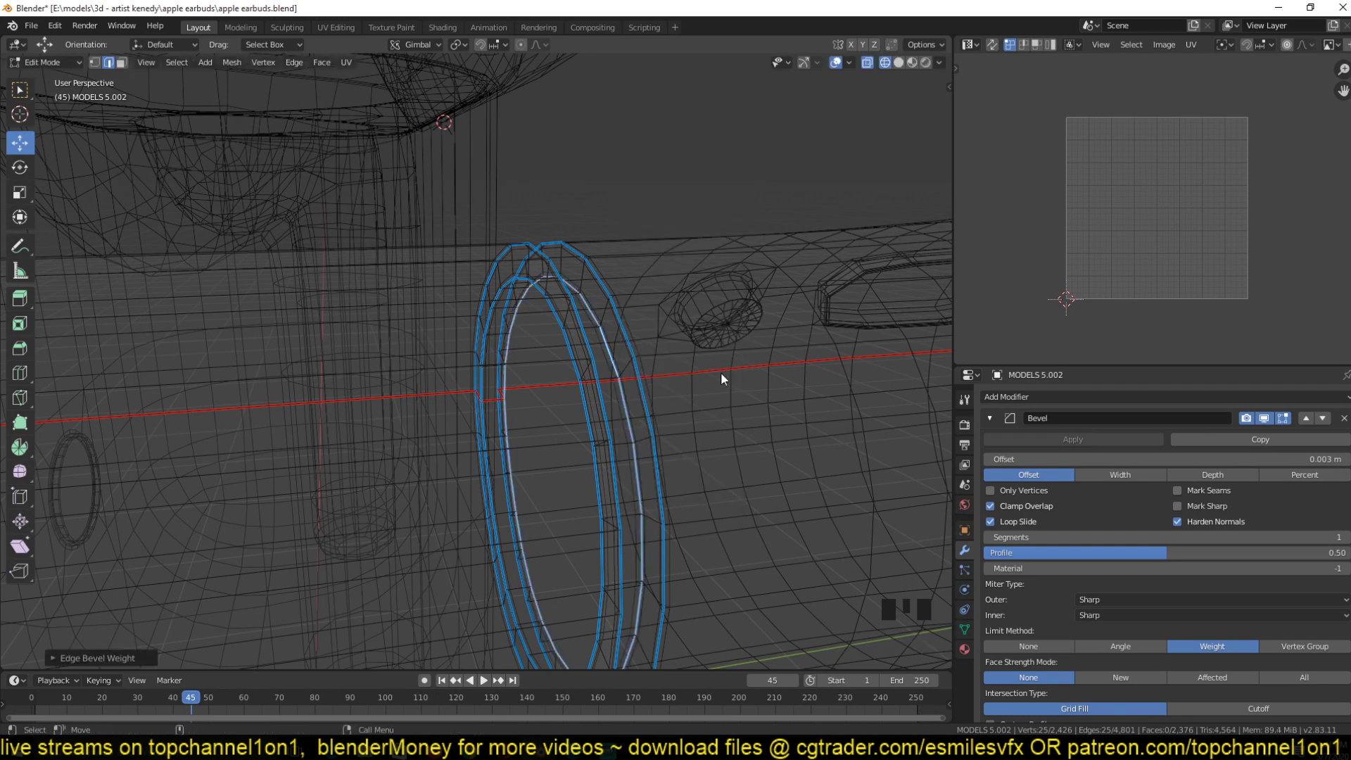
- Return to solid Object Mode, collapse the Bevel settings, and show Subdivision in the viewport again to check the groove
key(Tab)
key(z)
key(grave)
middle_drag(787, 383, 756, 400)
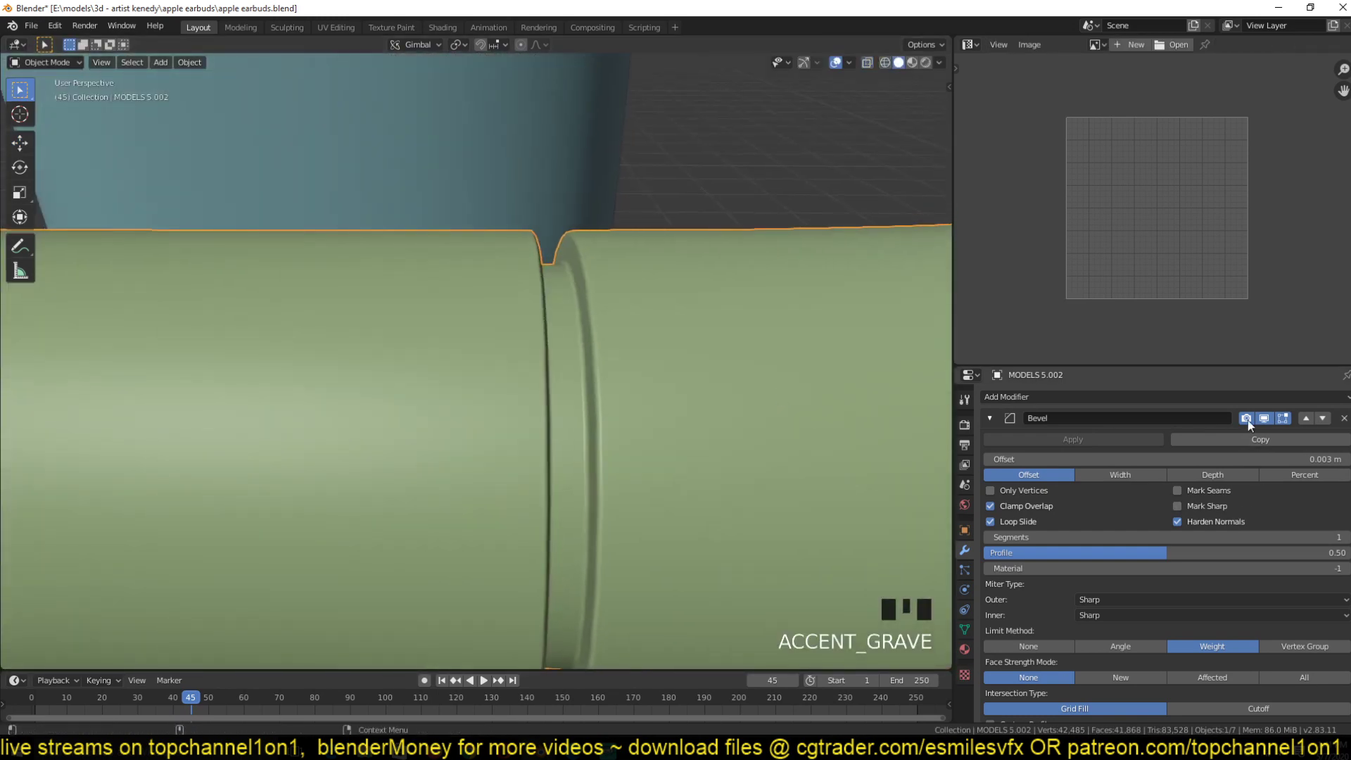
click(993, 420)
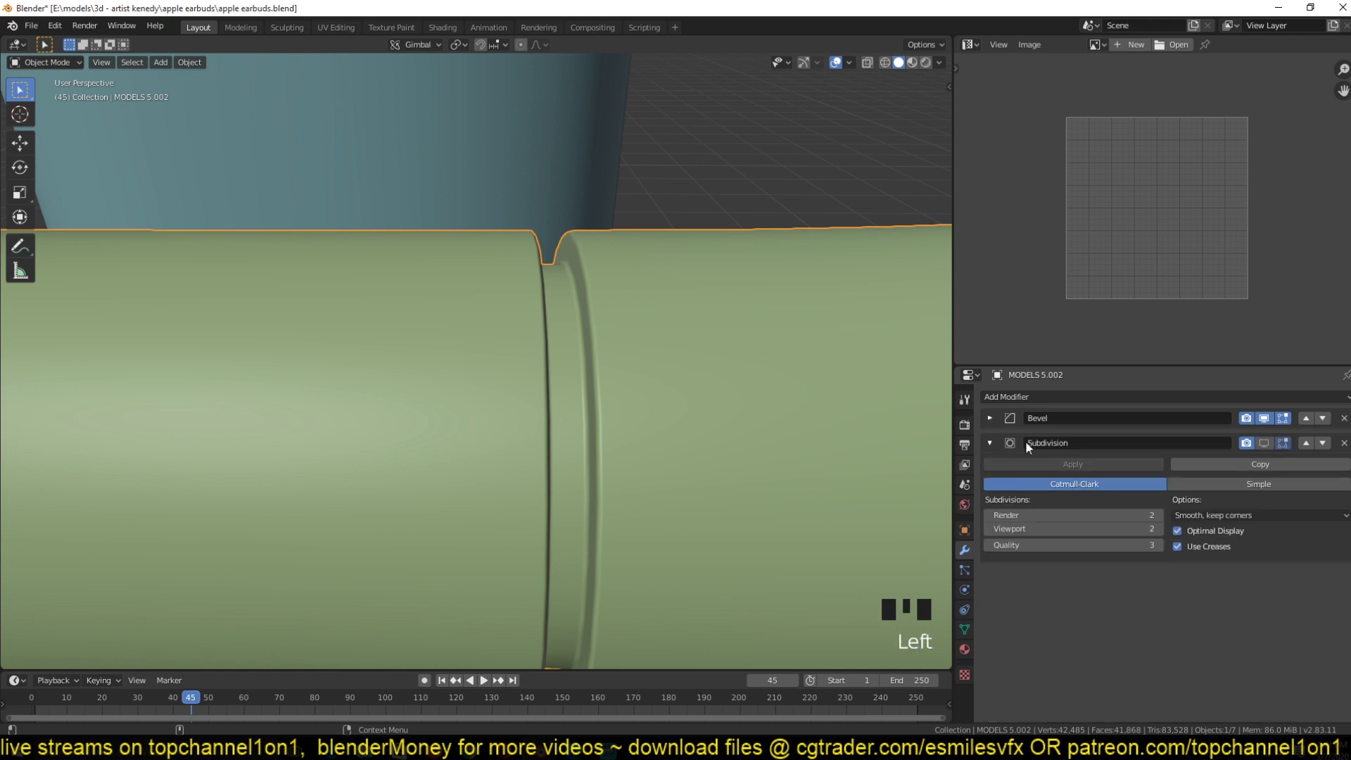
click(1263, 443)
key(grave)
key(grave)
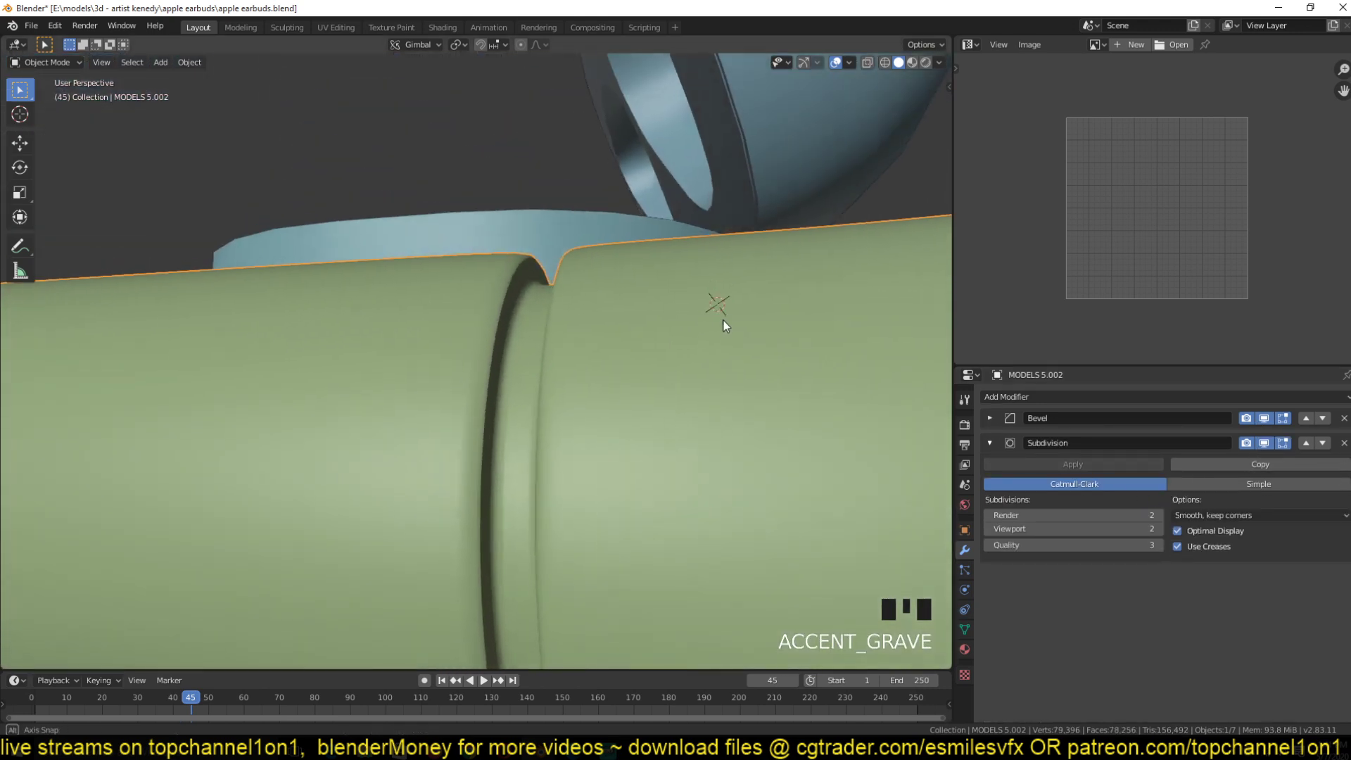
key(grave)
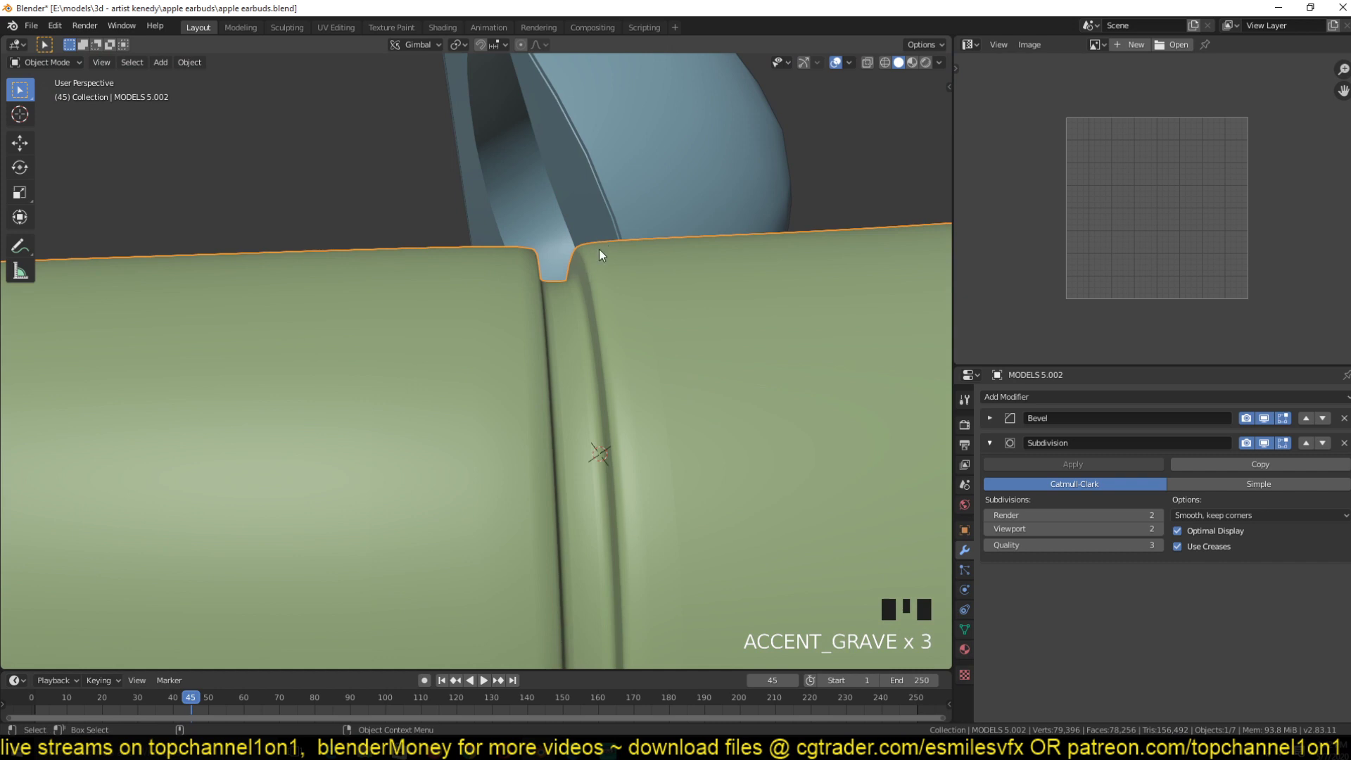
key(grave)
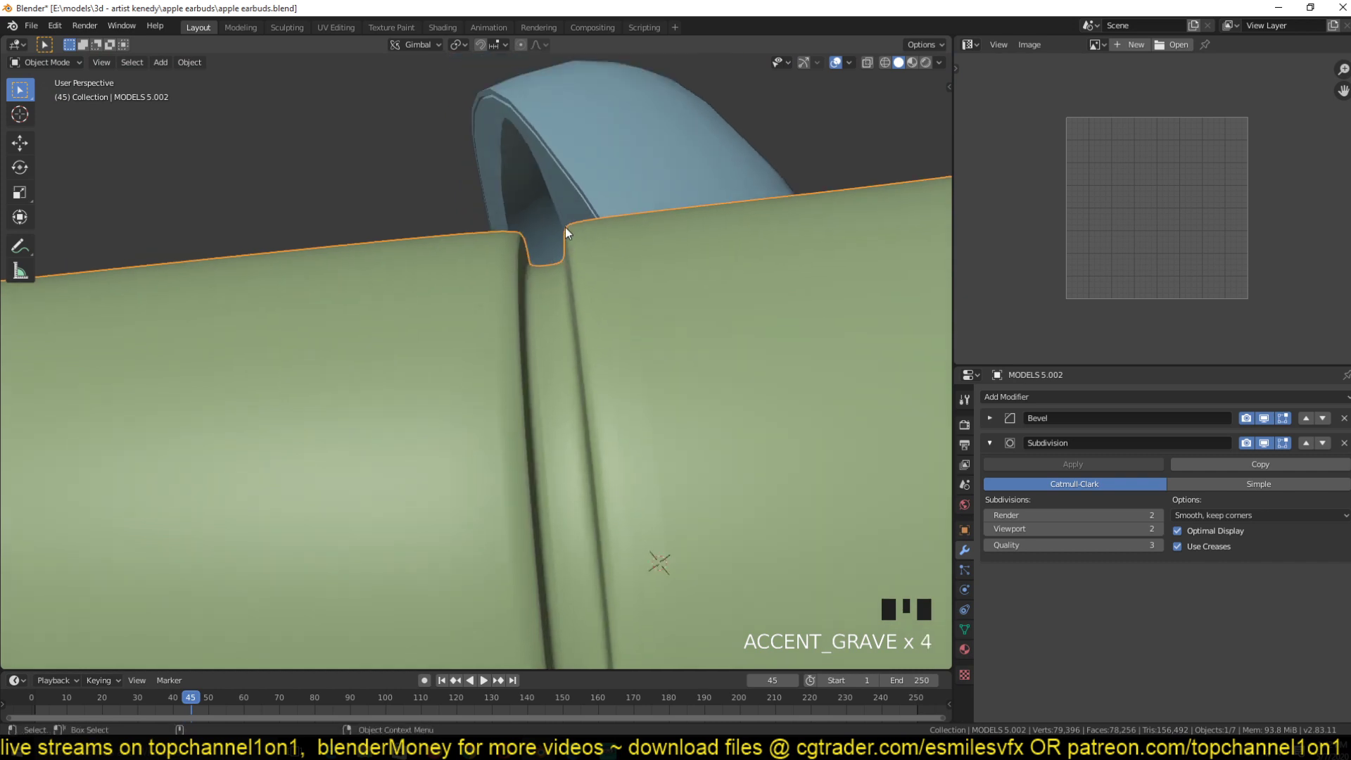
key(grave)
key(grave)
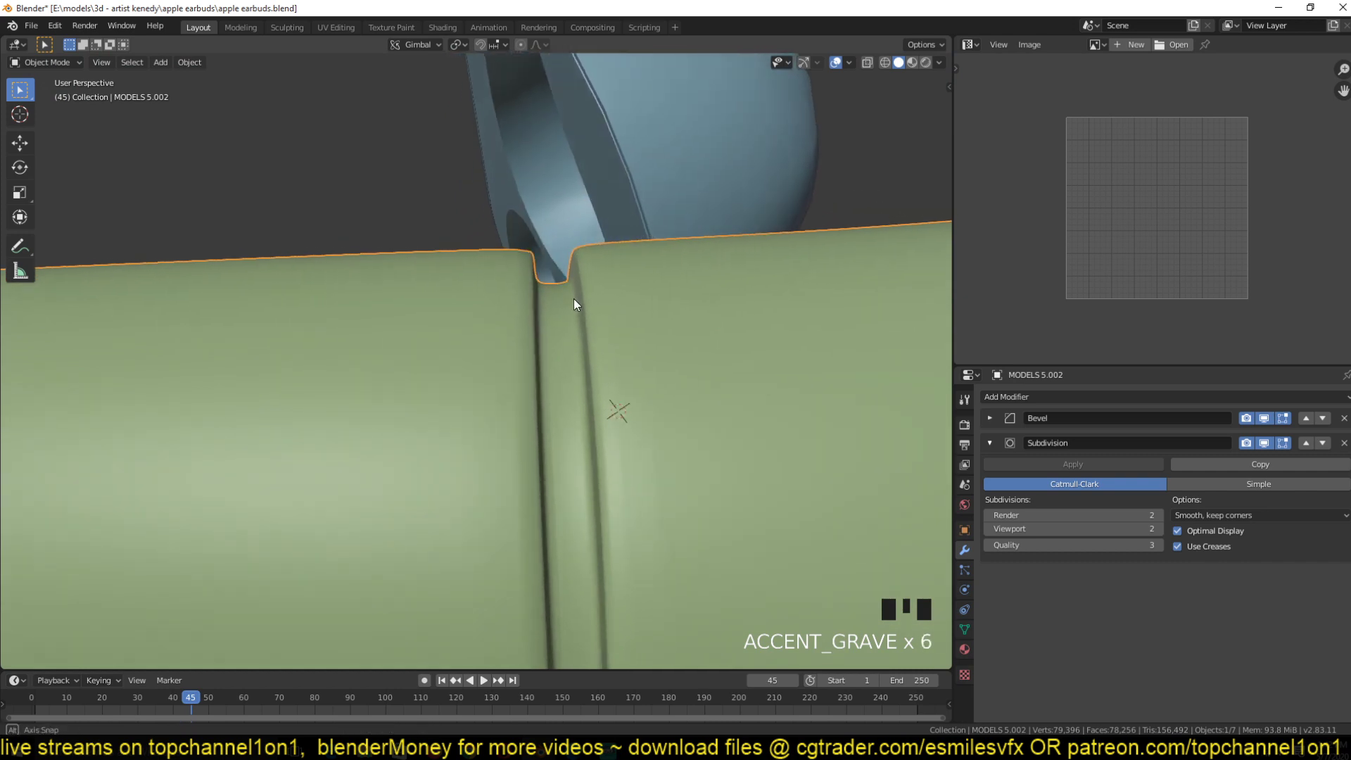
- Set the Bevel modifier's segments to 2 and check the groove's edges from several sides
click(992, 417)
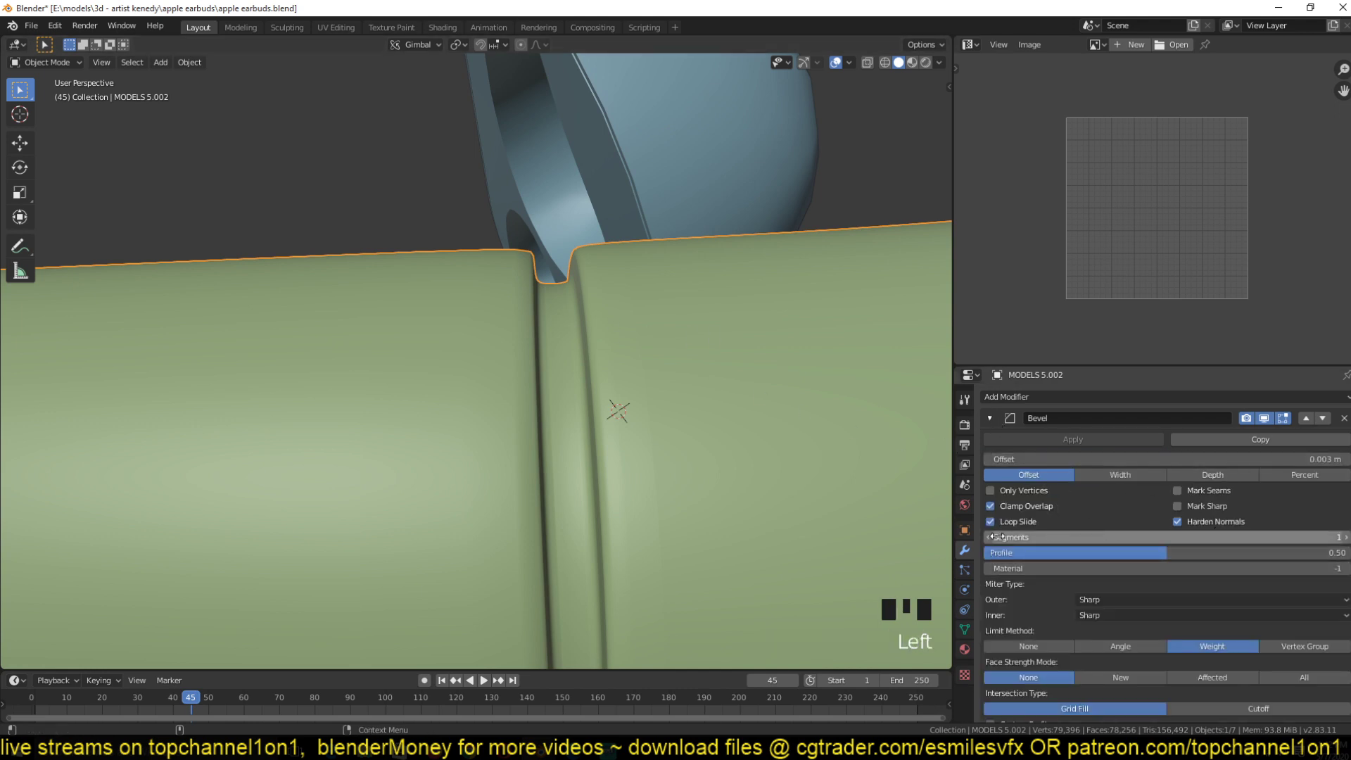
click(1347, 538)
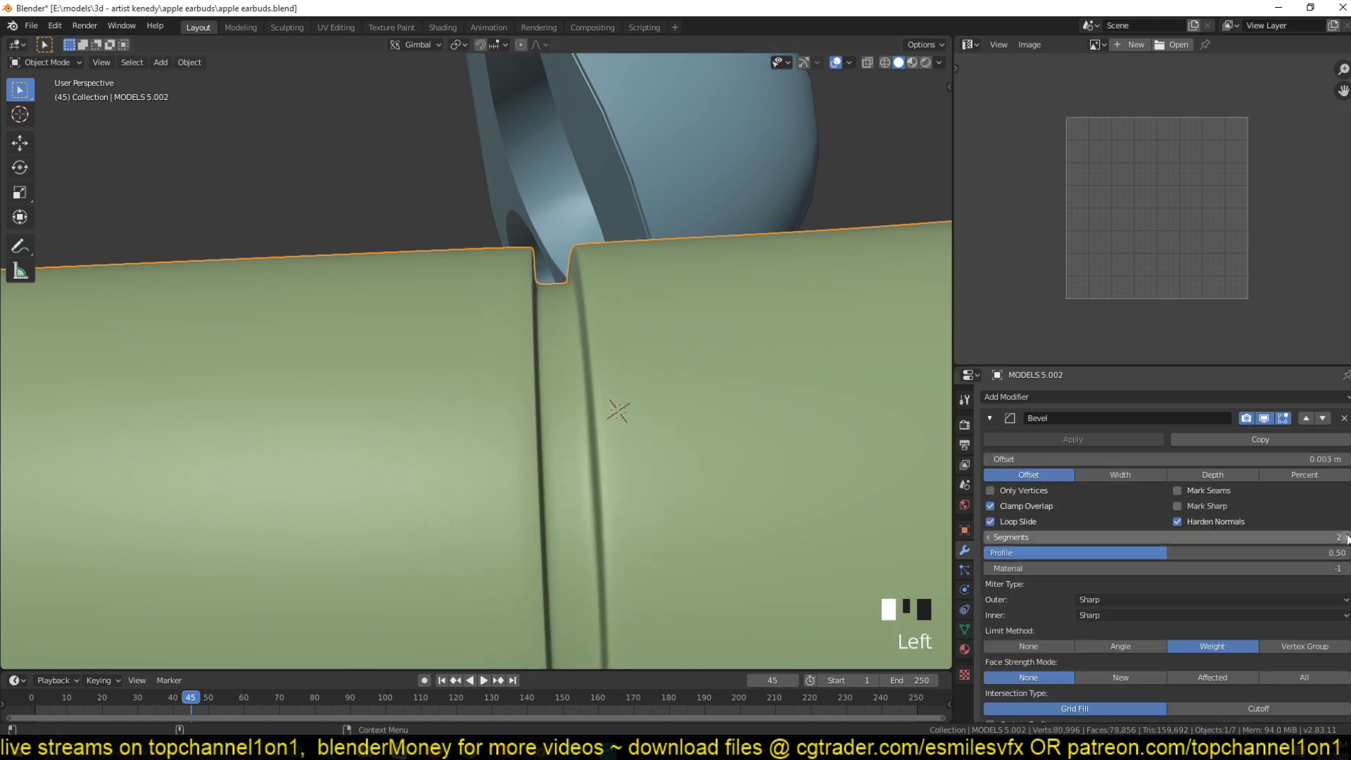
key(grave)
key(grave)
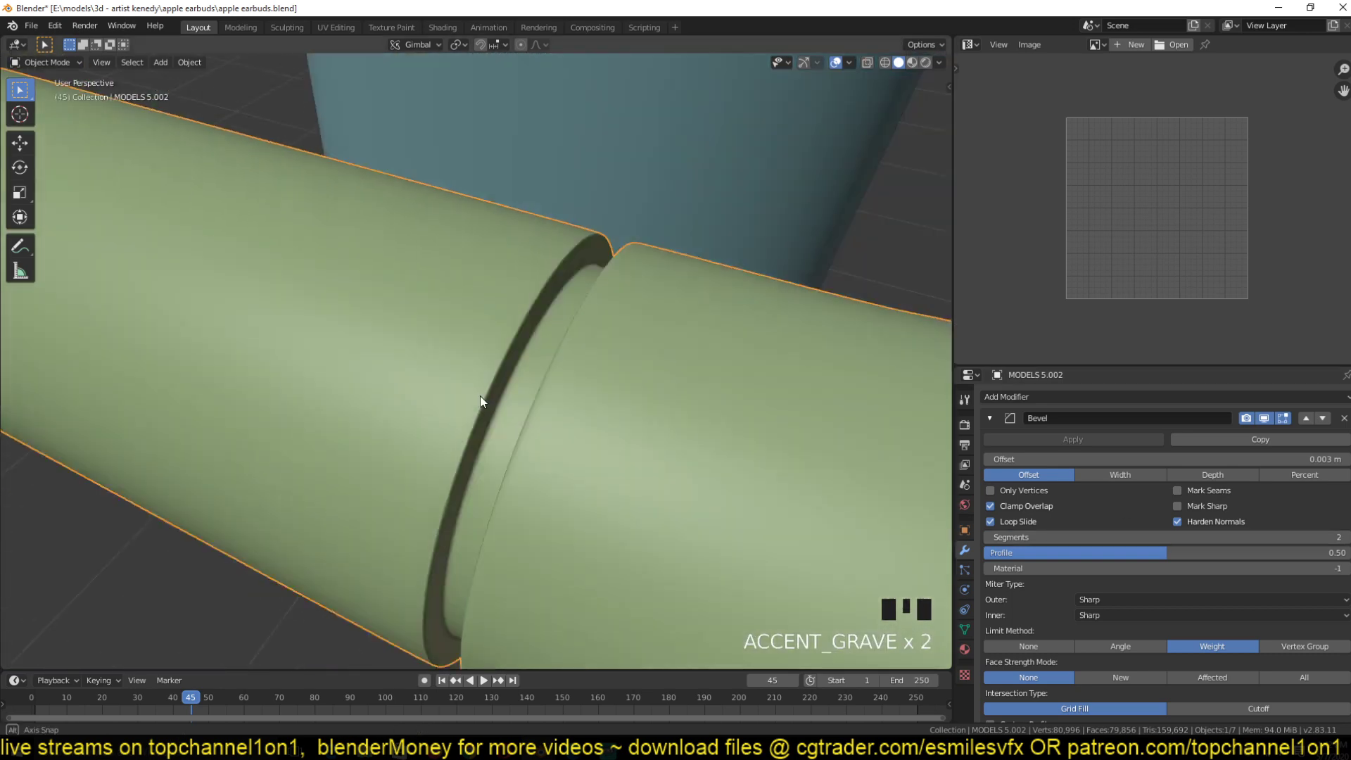
key(grave)
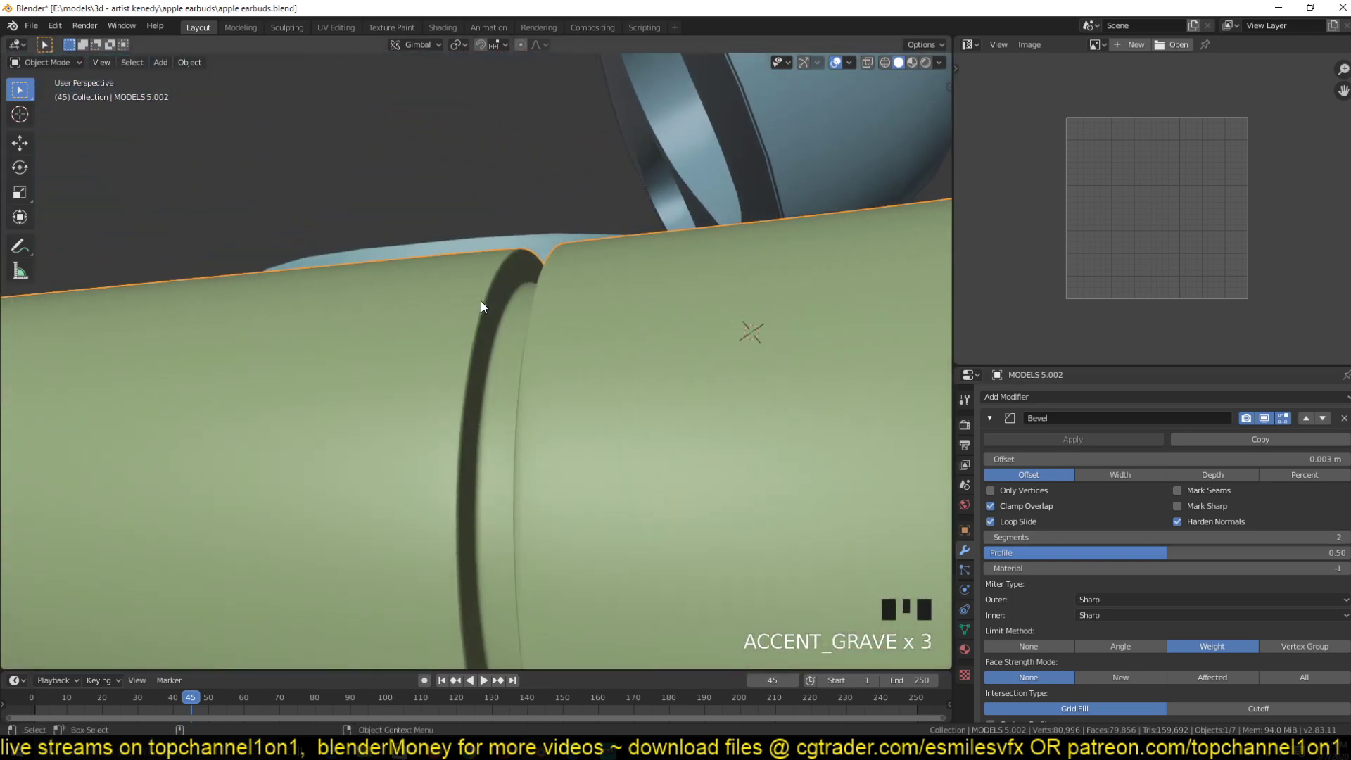
key(grave)
key(grave)
scroll(564, 374, up, 3)
key(grave)
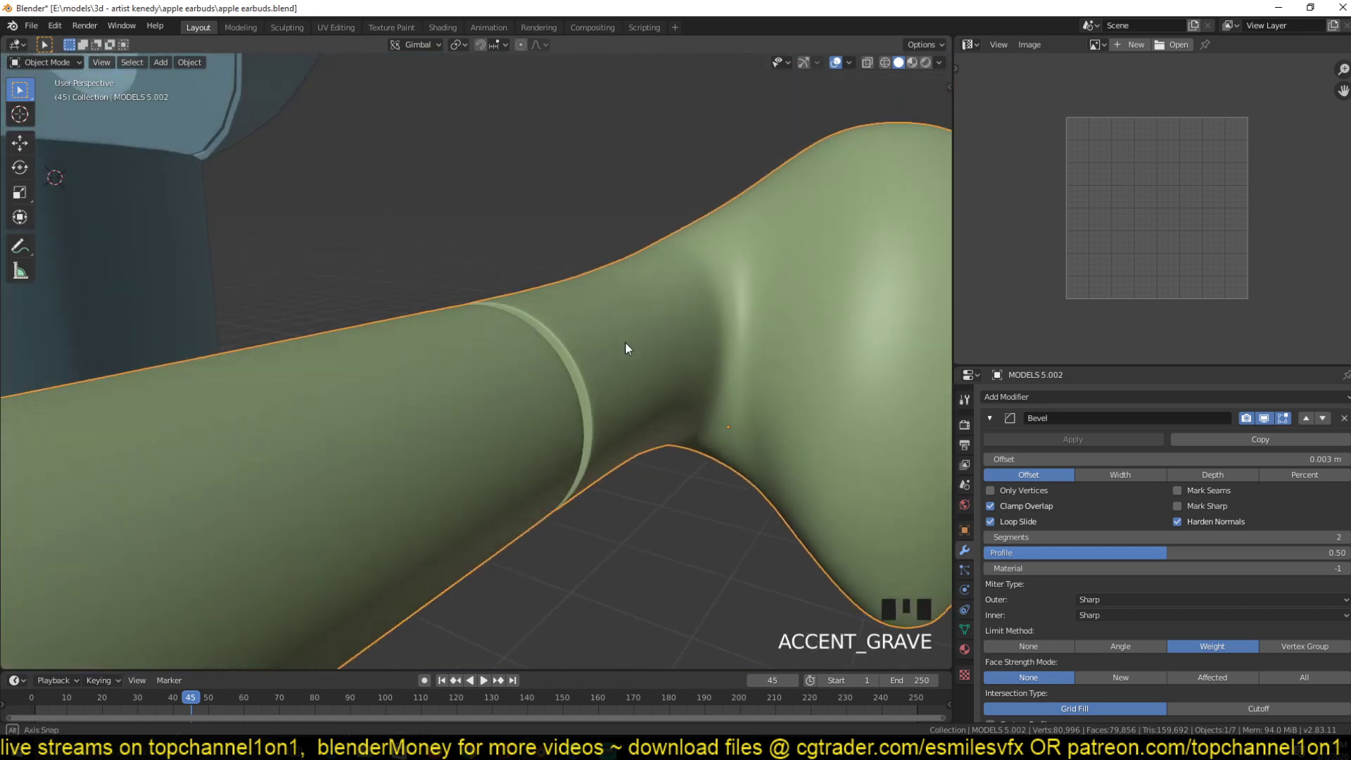
- Examine the whole earbud and its stem groove in Material Preview shading
scroll(627, 347, down, 5)
click(909, 62)
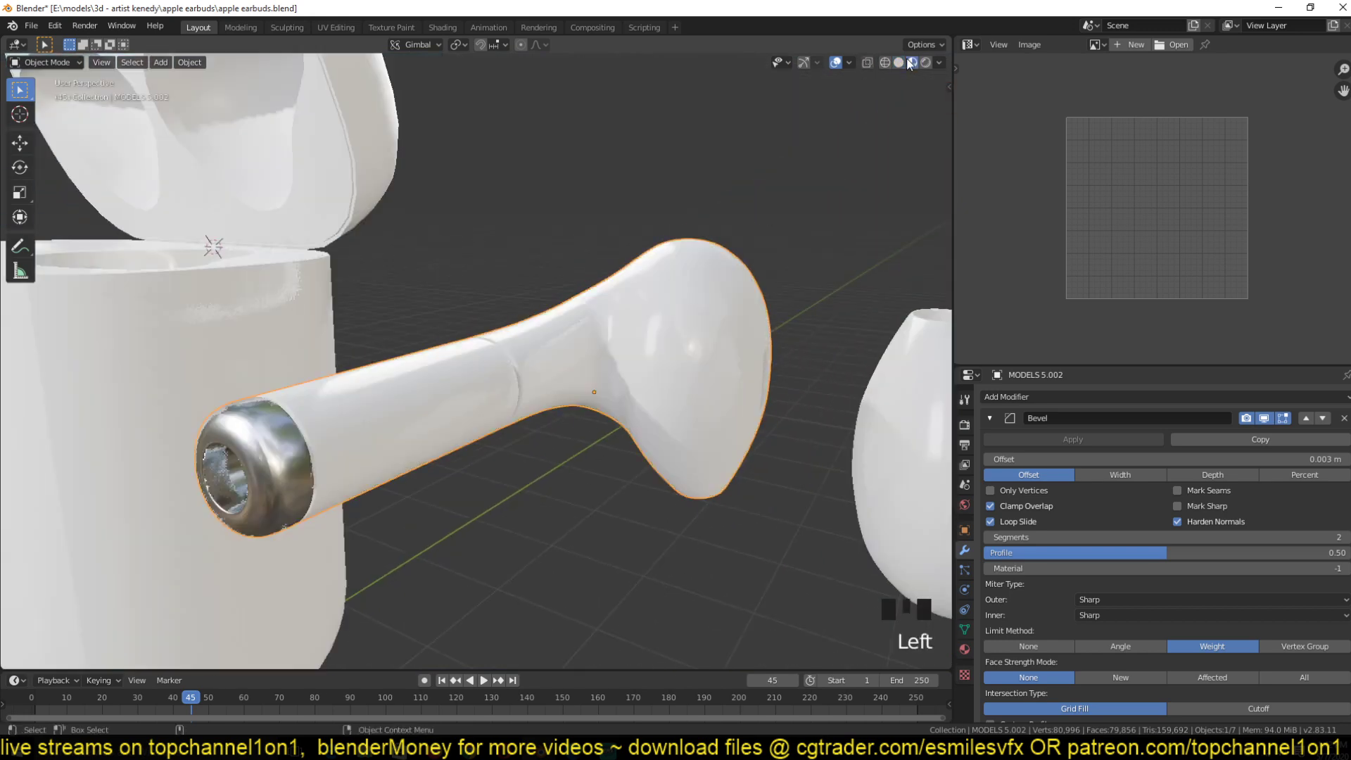
key(grave)
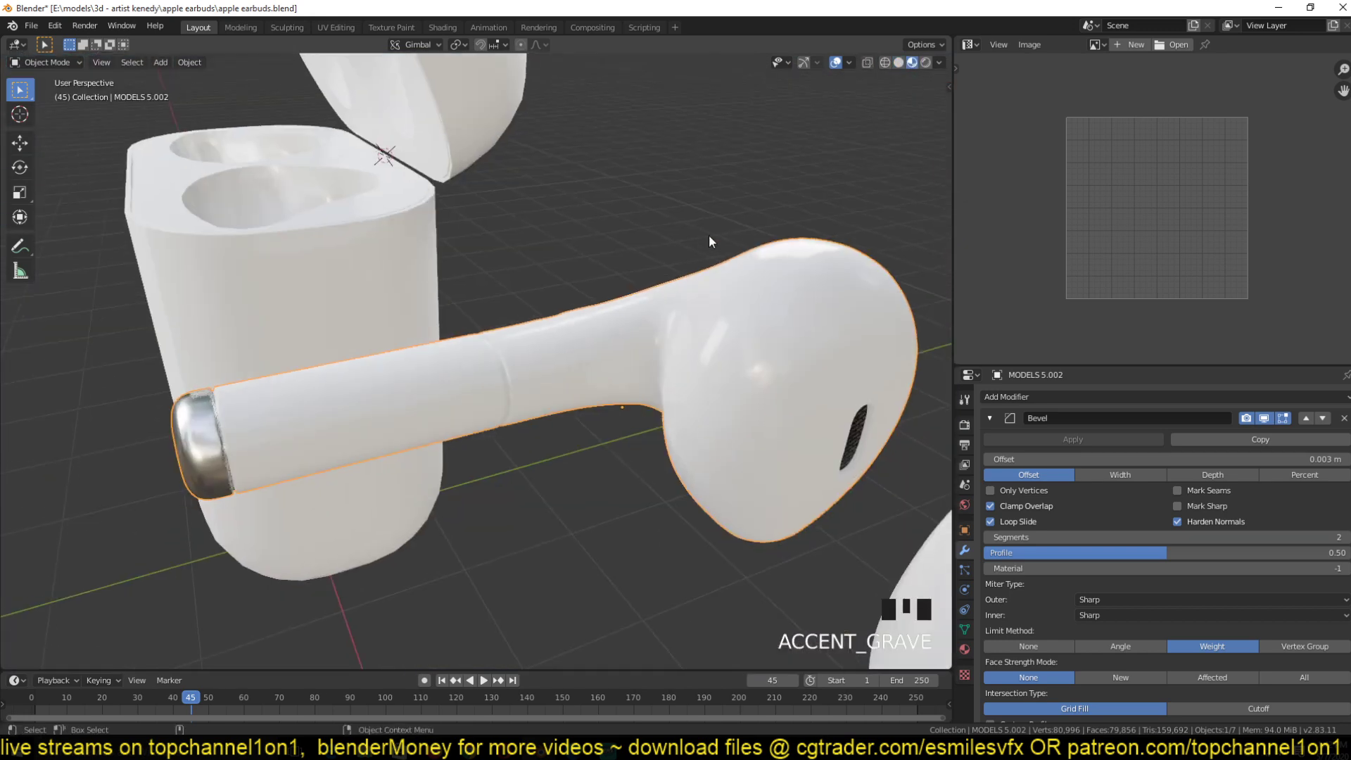
shift+middle_drag(707, 235, 670, 290)
key(grave)
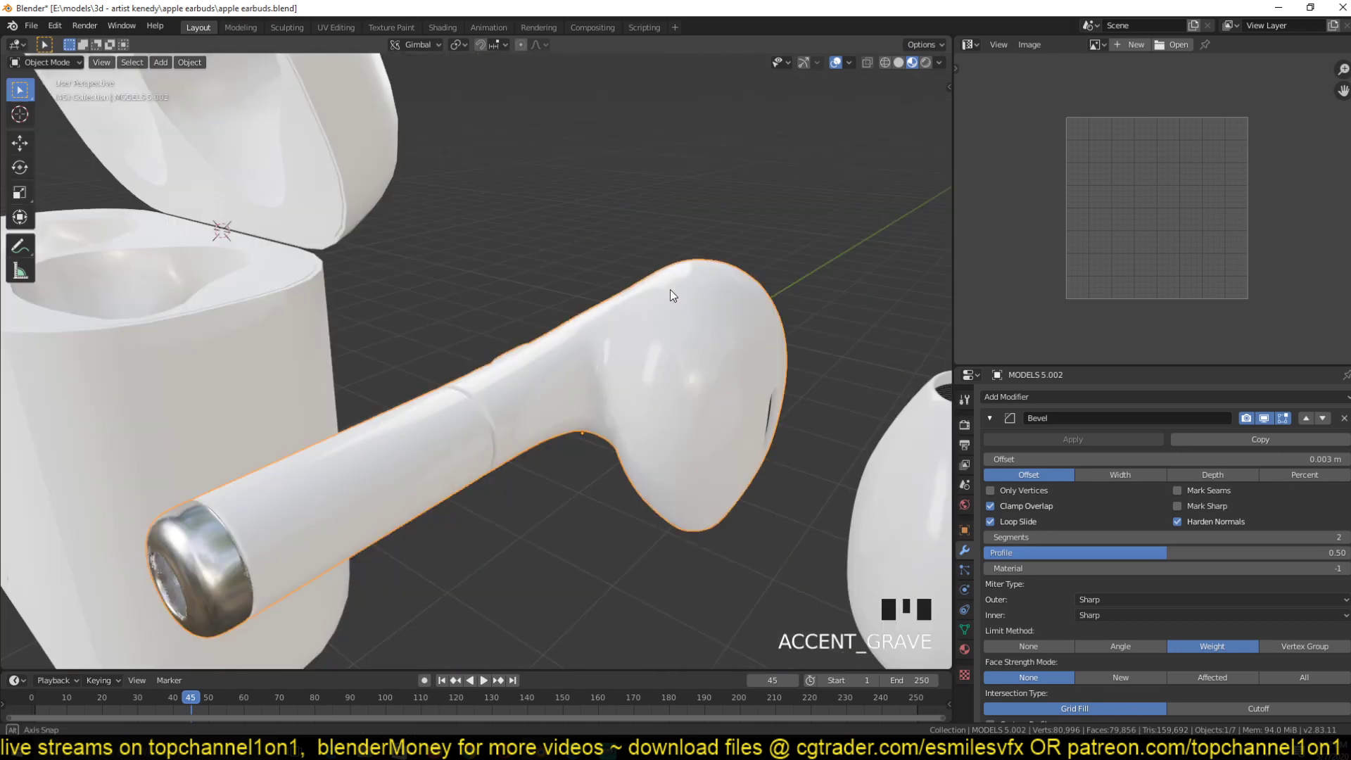
- Try the Bevel modifier's Angle limit method, check the stem's recessed details in solid shading, and restore the Weight limit method
click(1133, 647)
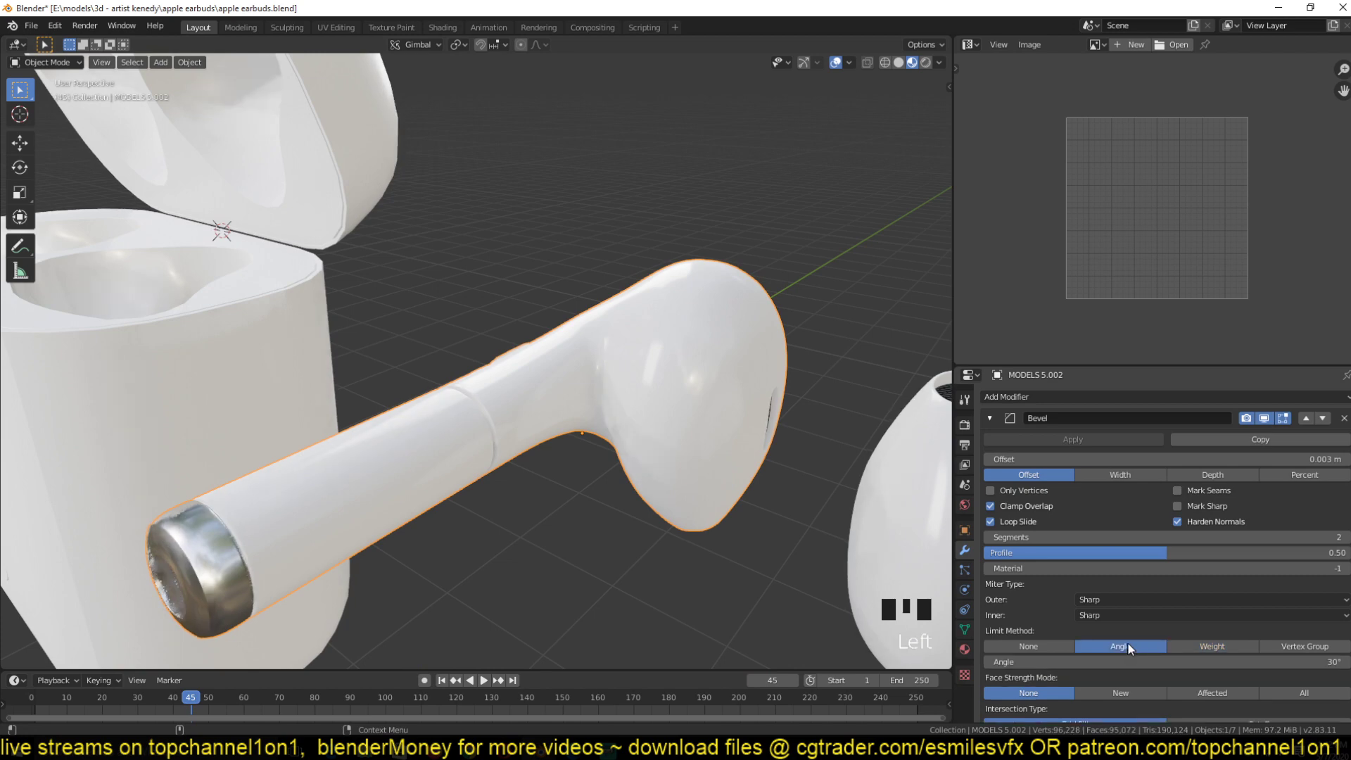
key(z)
mouse_move(775, 403)
middle_down()
mouse_move(644, 384)
mouse_move(581, 328)
mouse_move(508, 352)
middle_up()
scroll(432, 414, up, 3)
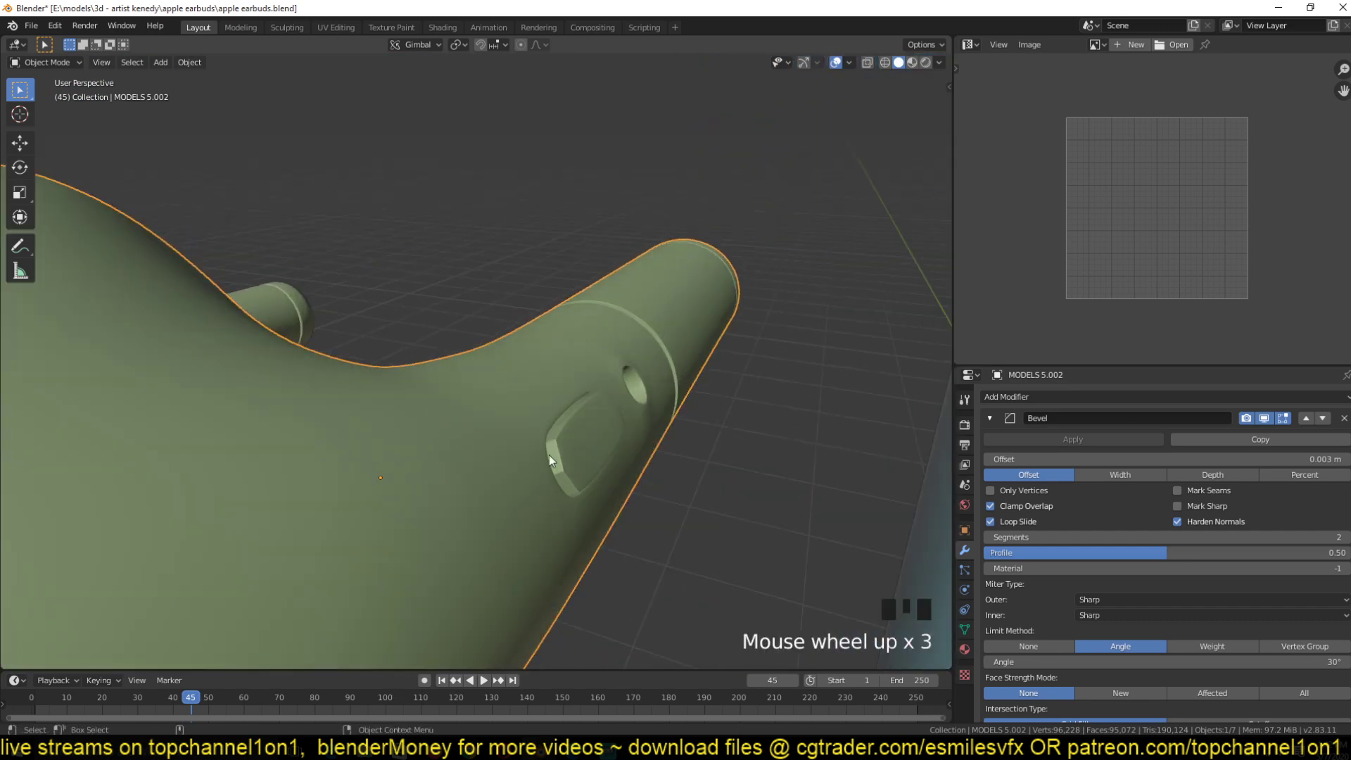
key(grave)
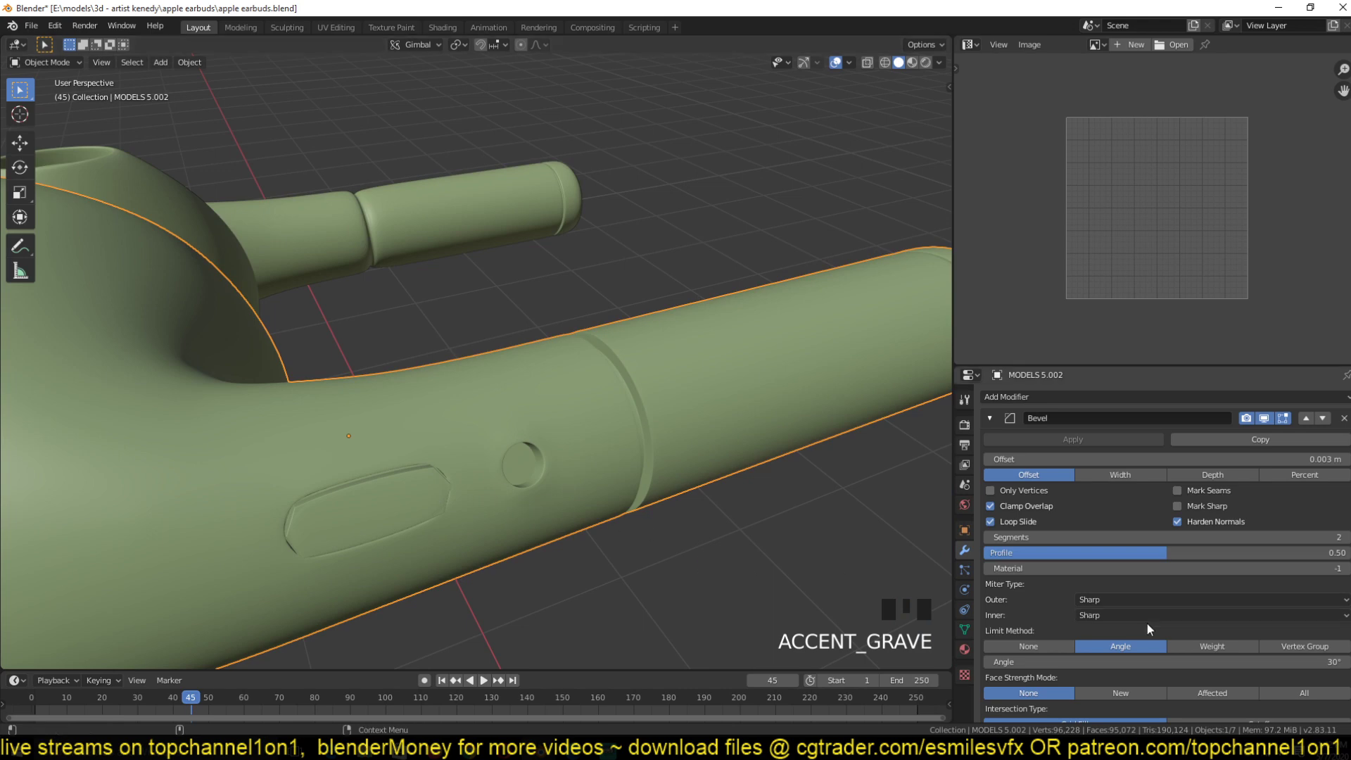
click(1185, 640)
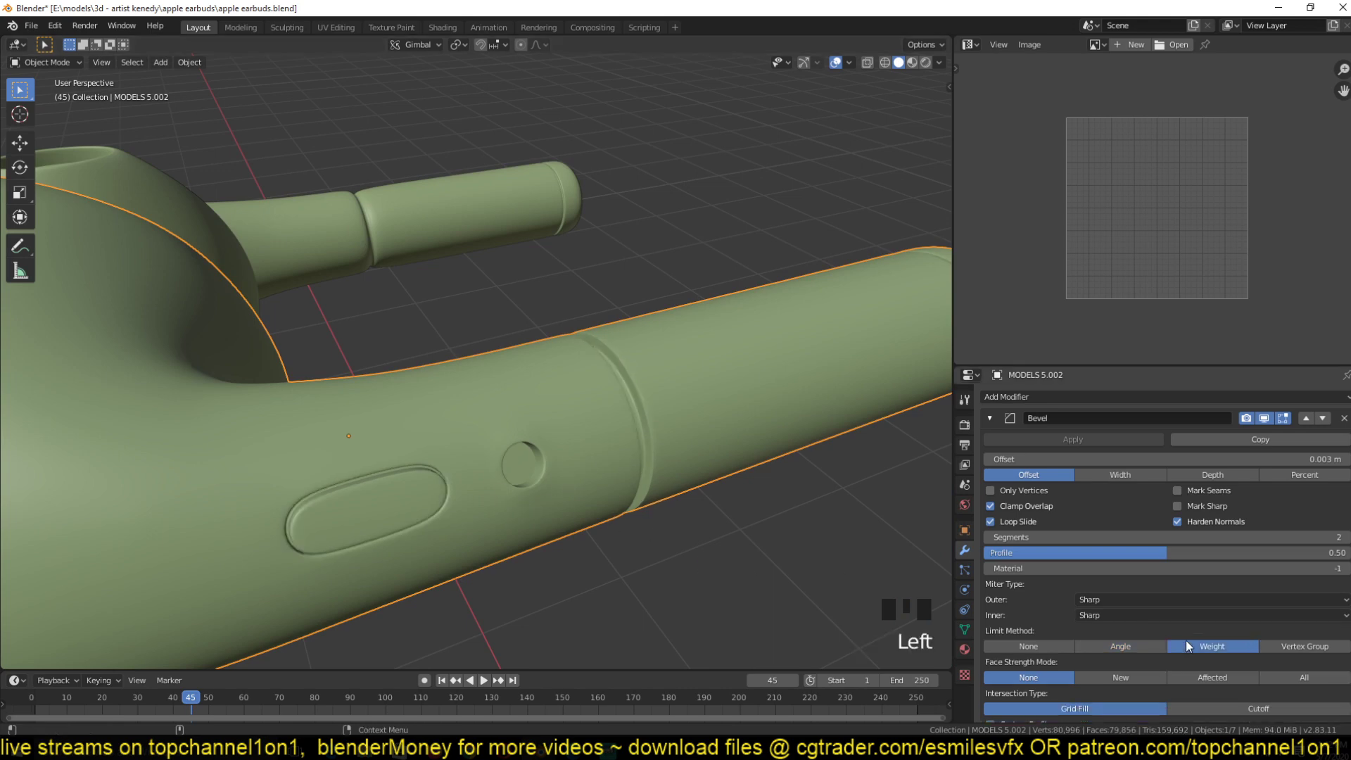
- Examine the weight-limited bevel on the earbud in Object Mode and the groove's edge loops in Edit Mode
key(grave)
key(grave)
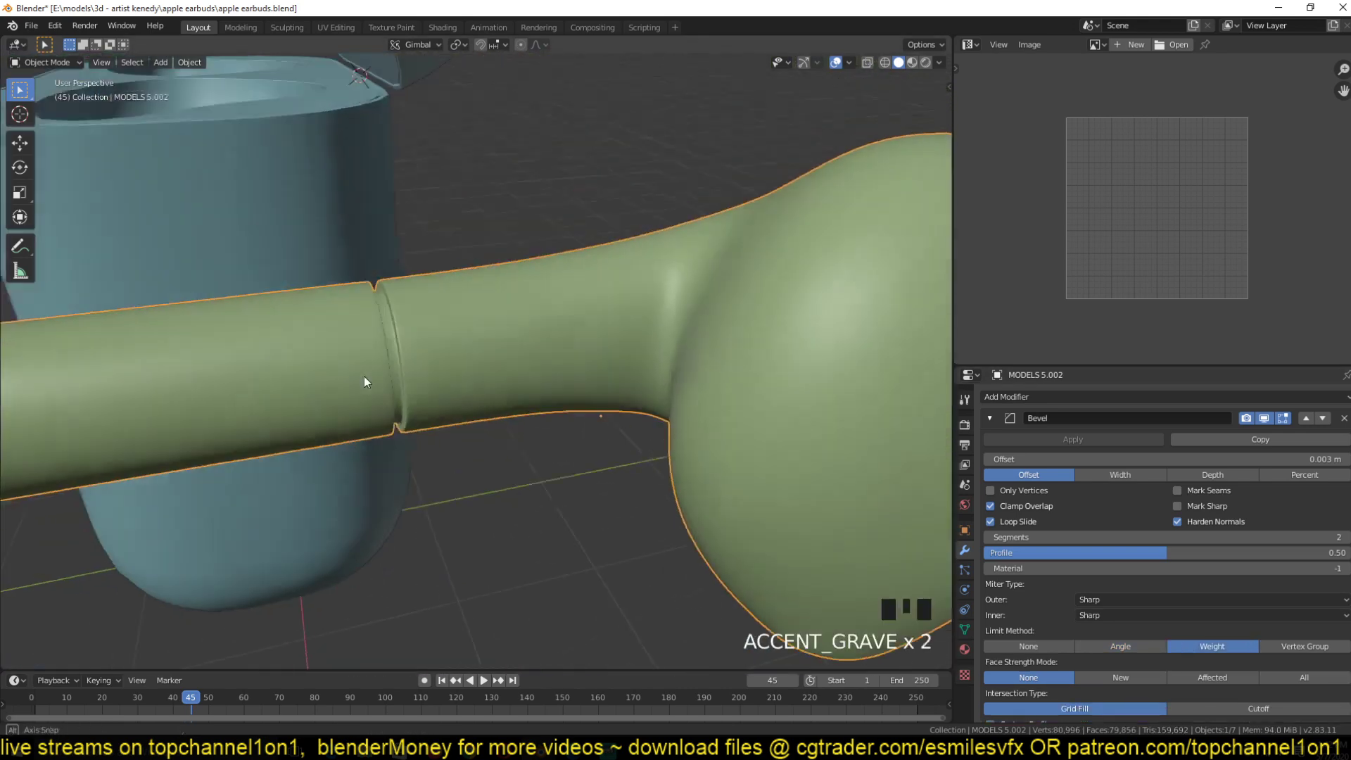
scroll(459, 343, down, 1)
scroll(463, 337, down, 2)
key(grave)
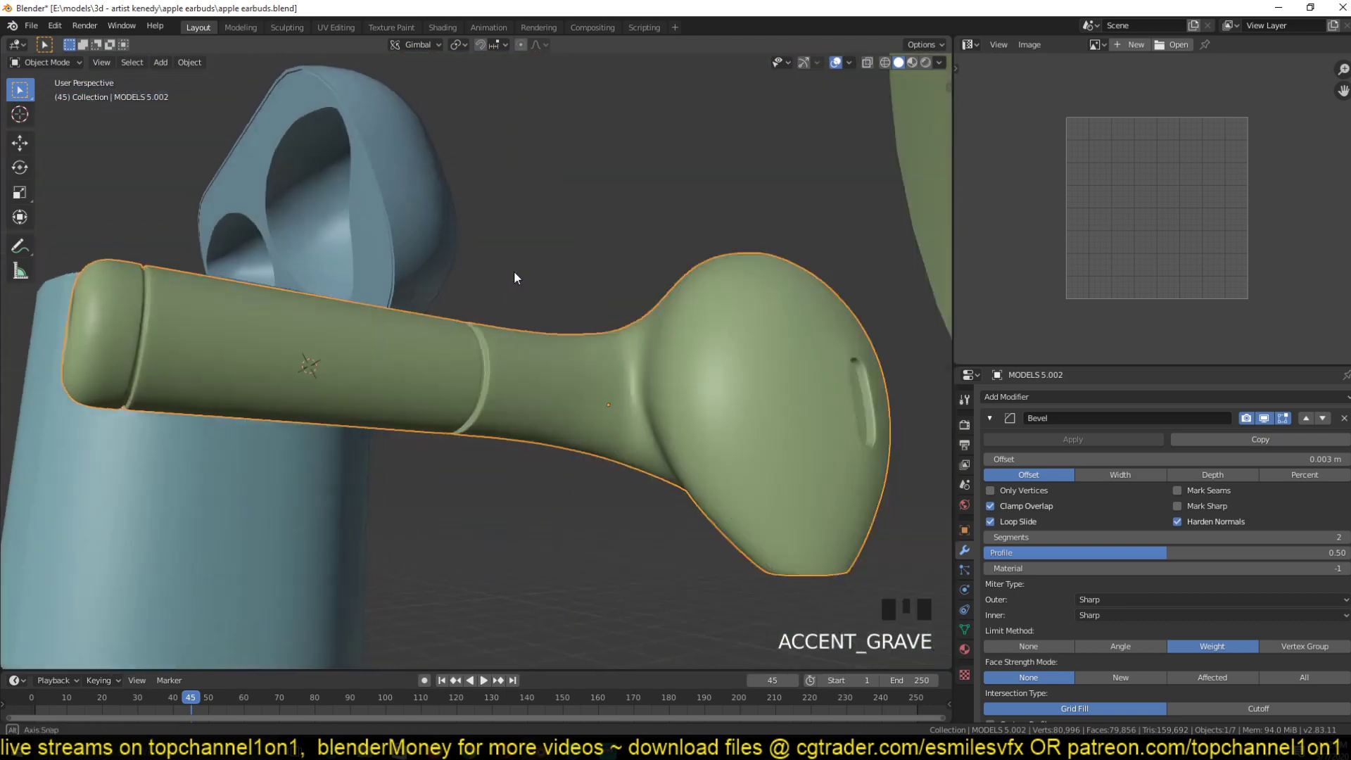
scroll(1028, 483, down, 14)
scroll(1029, 482, up, 6)
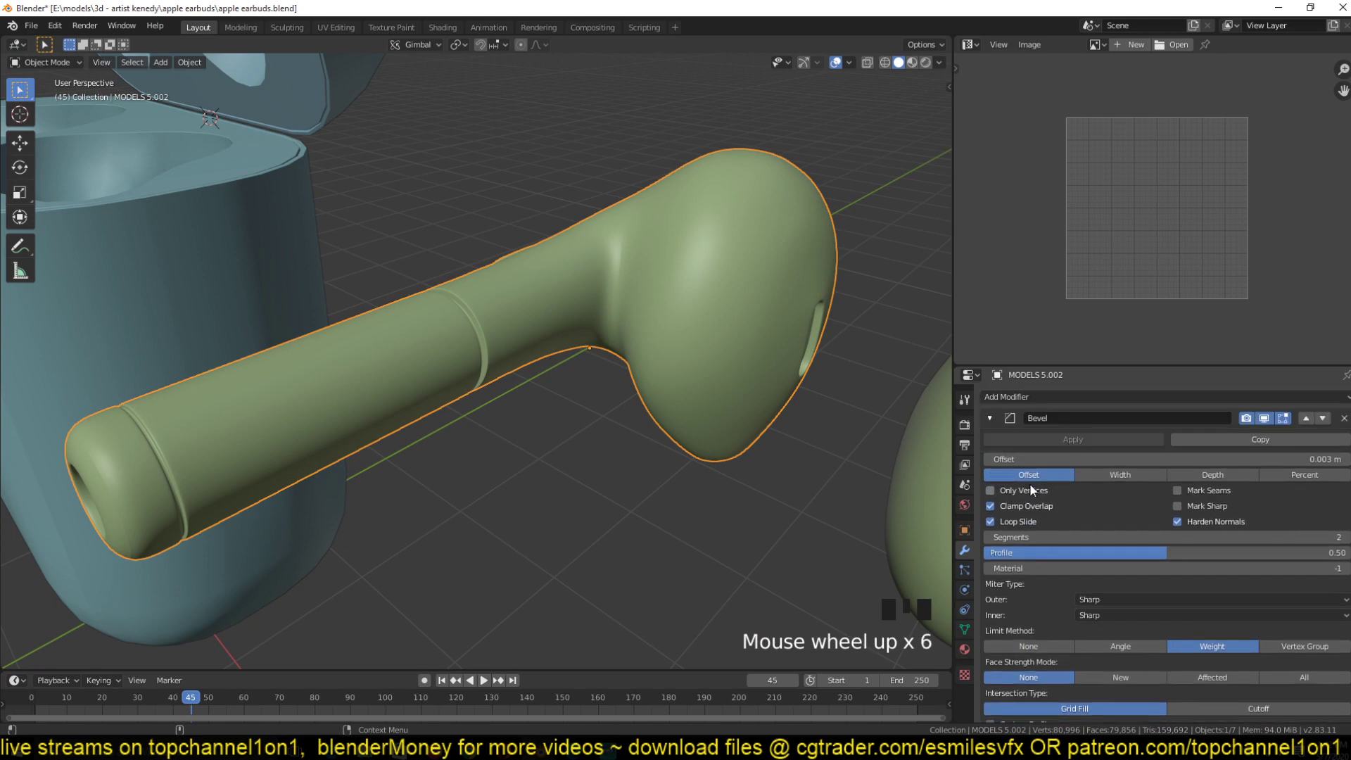
scroll(1029, 483, down, 7)
scroll(1030, 482, up, 7)
scroll(715, 426, up, 9)
middle_drag(679, 394, 649, 439)
scroll(648, 439, up, 3)
key(Tab)
scroll(591, 408, down, 4)
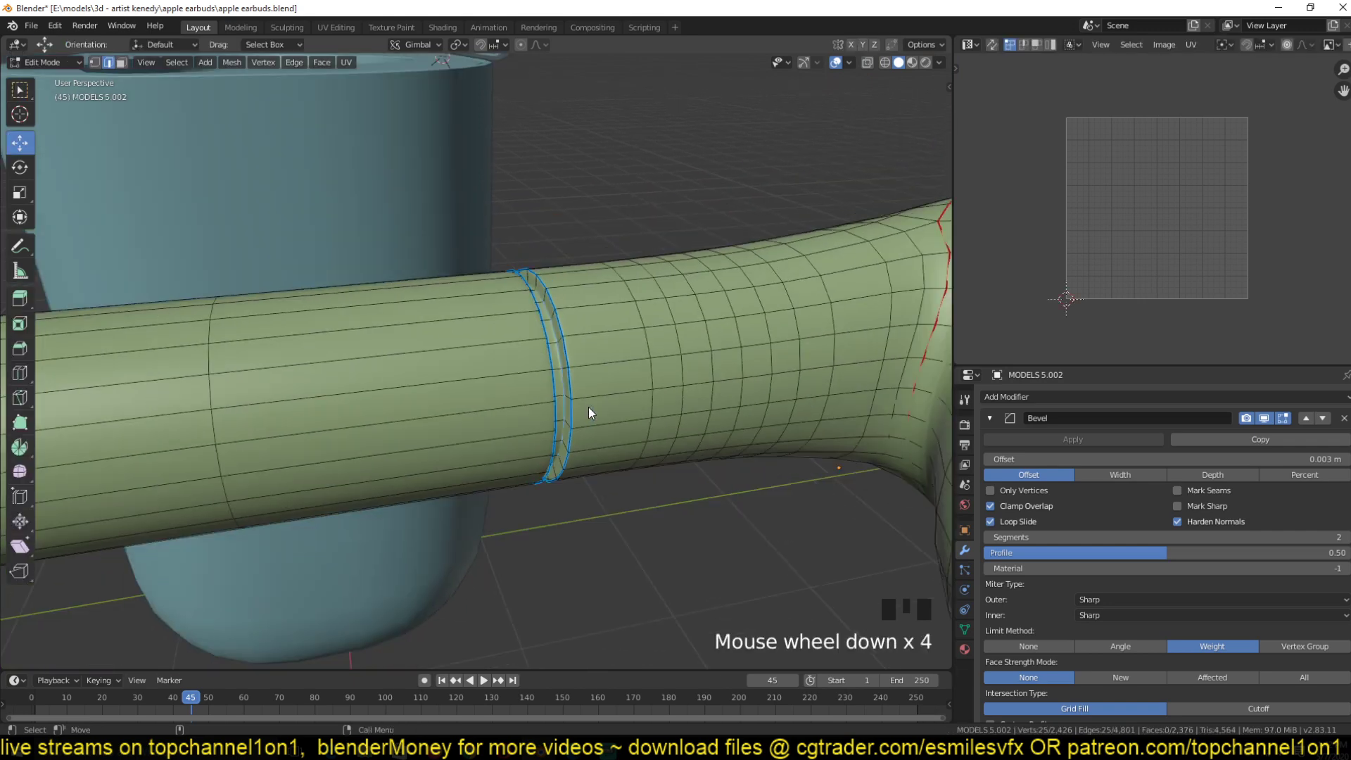
key(Tab)
- Add a cube to the scene and move it clear of the case and earbuds
key(grave)
scroll(633, 418, down, 3)
scroll(642, 420, down, 2)
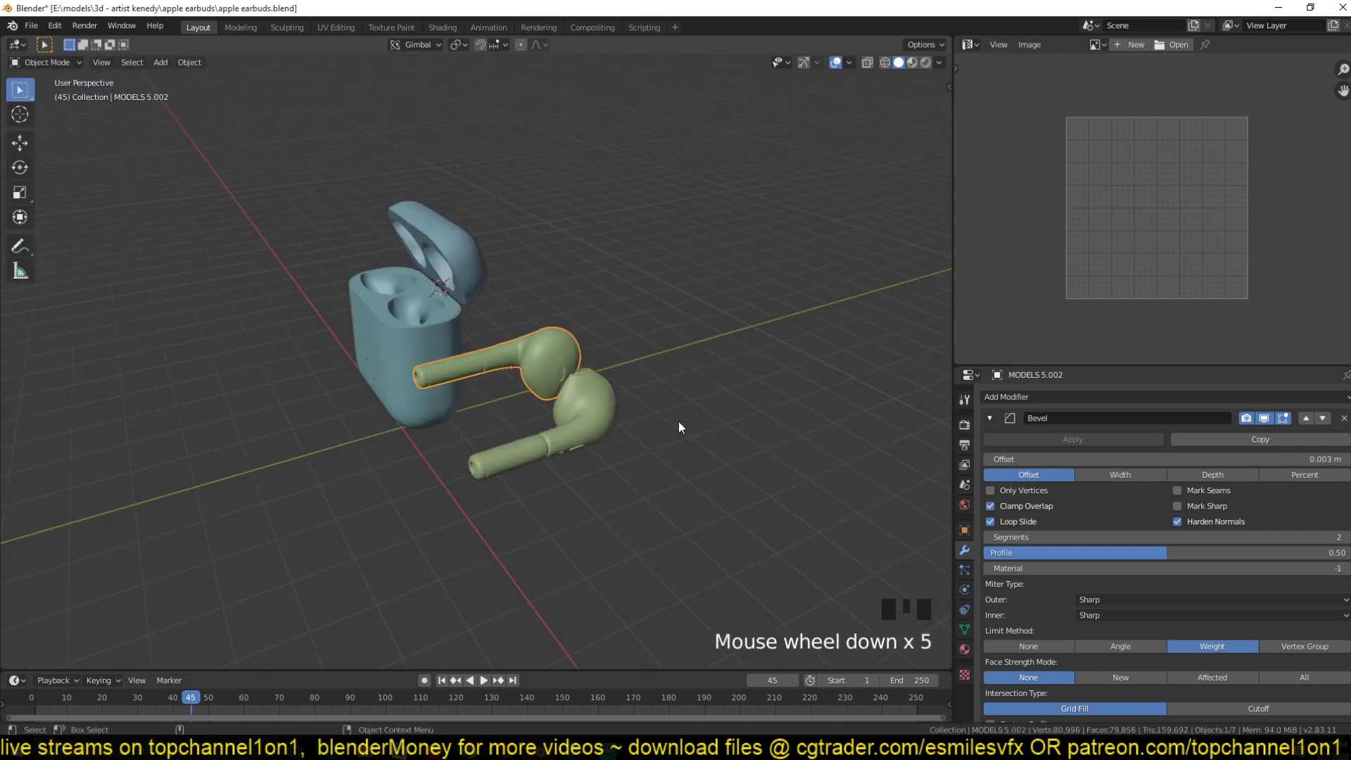
key(shift+a)
mouse_move(678, 408)
click(757, 425)
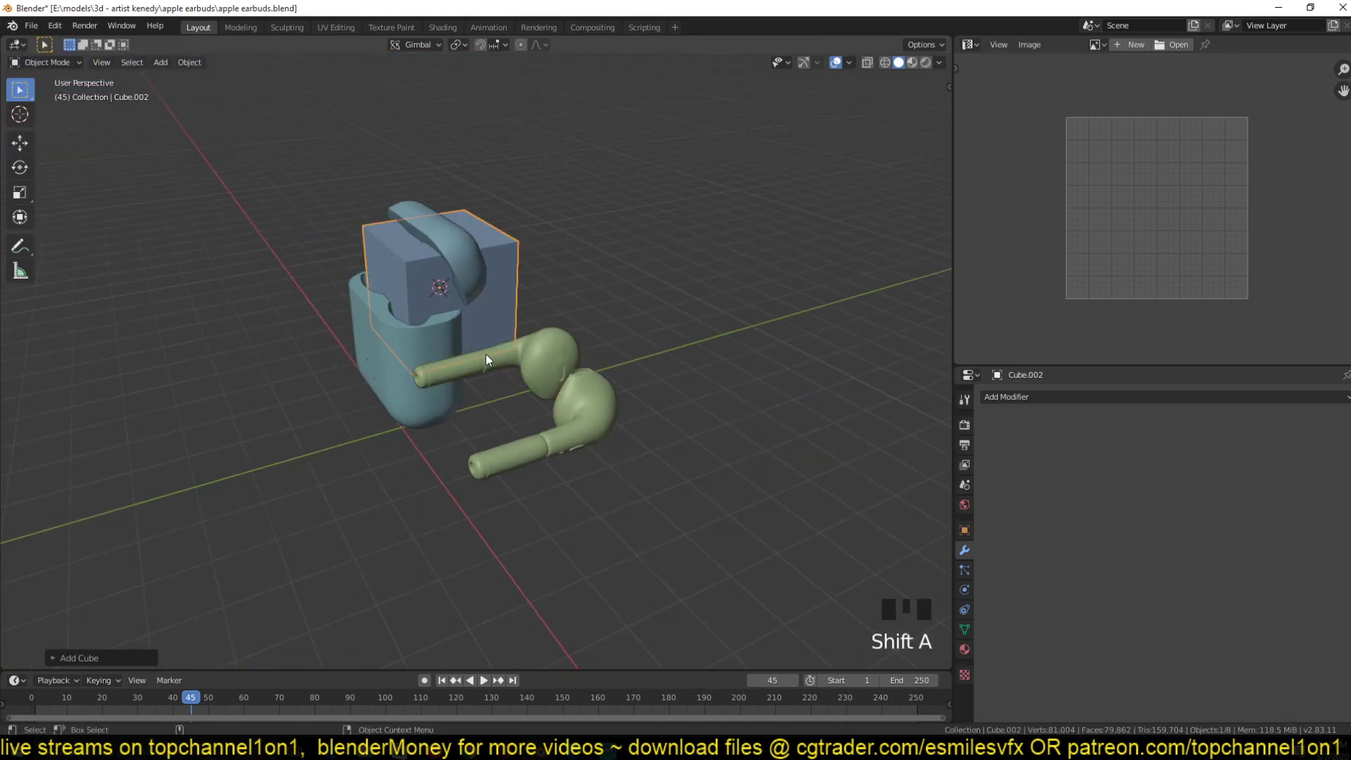
key(g)
click(684, 334)
- Frame the cube in the view and add a Bevel modifier to it
key(KP_Decimal)
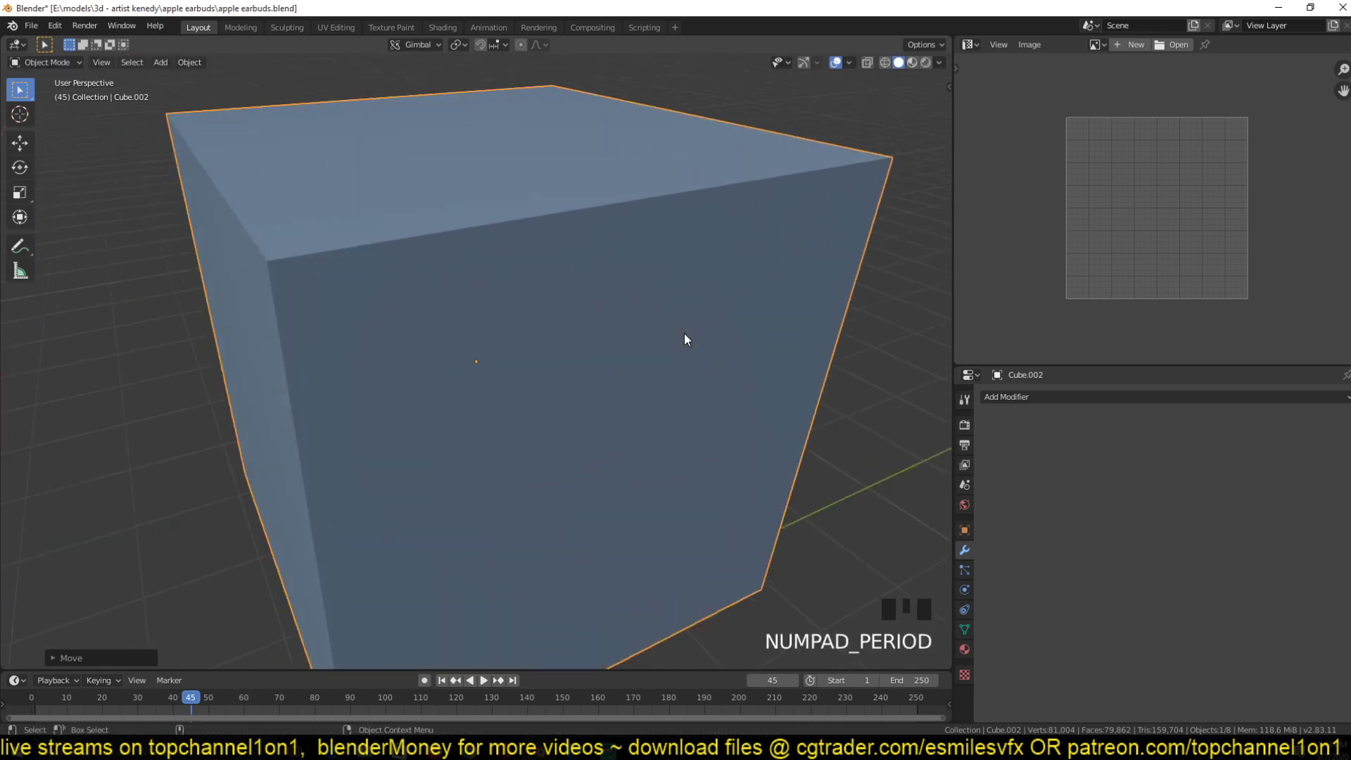
scroll(684, 339, down, 3)
click(1013, 397)
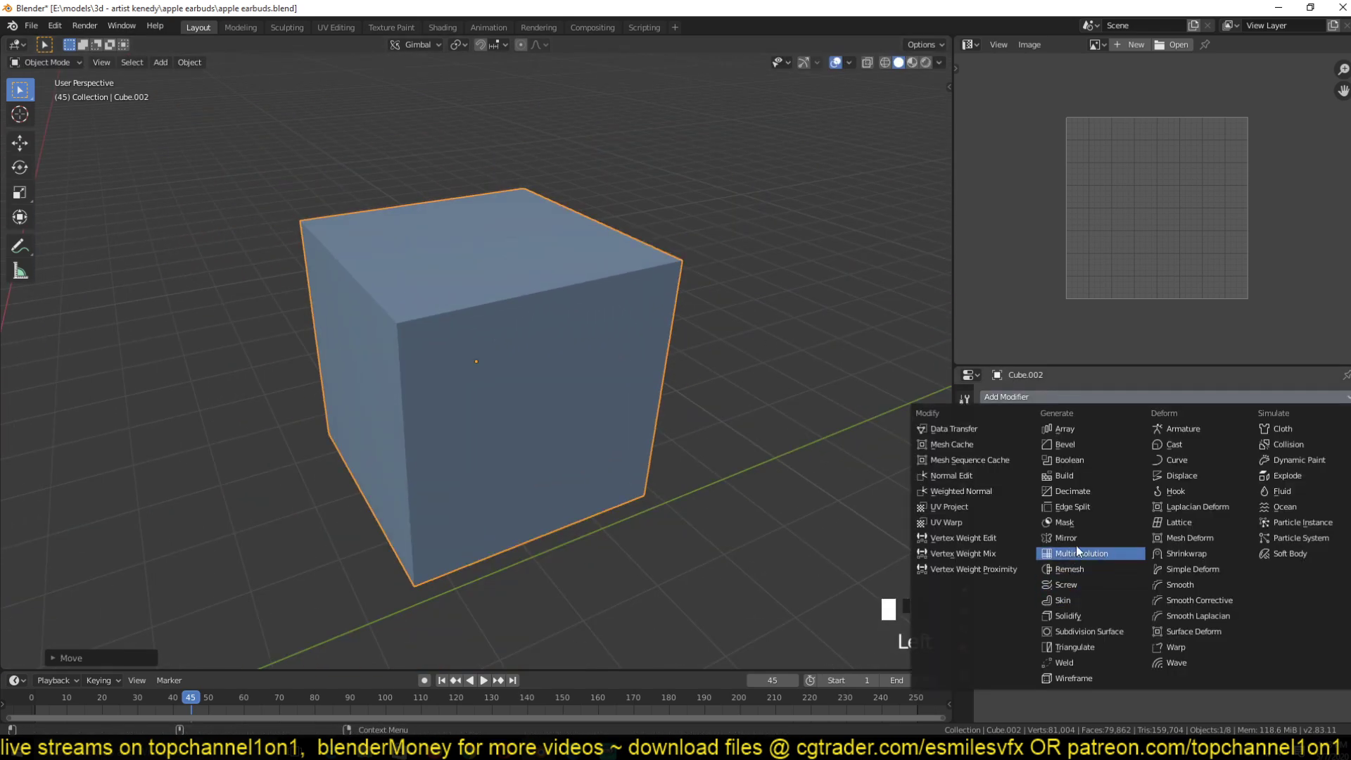
click(1079, 444)
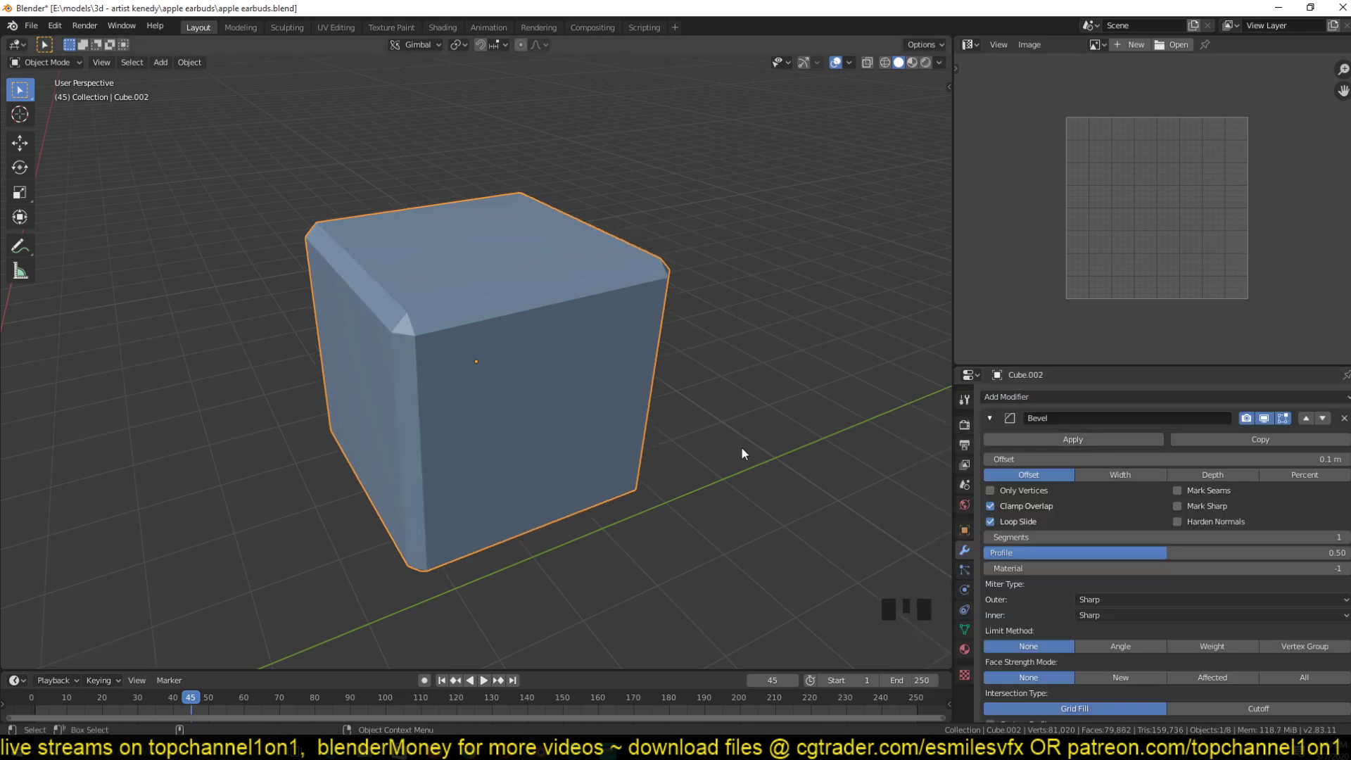
- Select one vertical edge of the cube in Edit Mode and set the Bevel modifier's limit method to Weight
key(Tab)
click(395, 403)
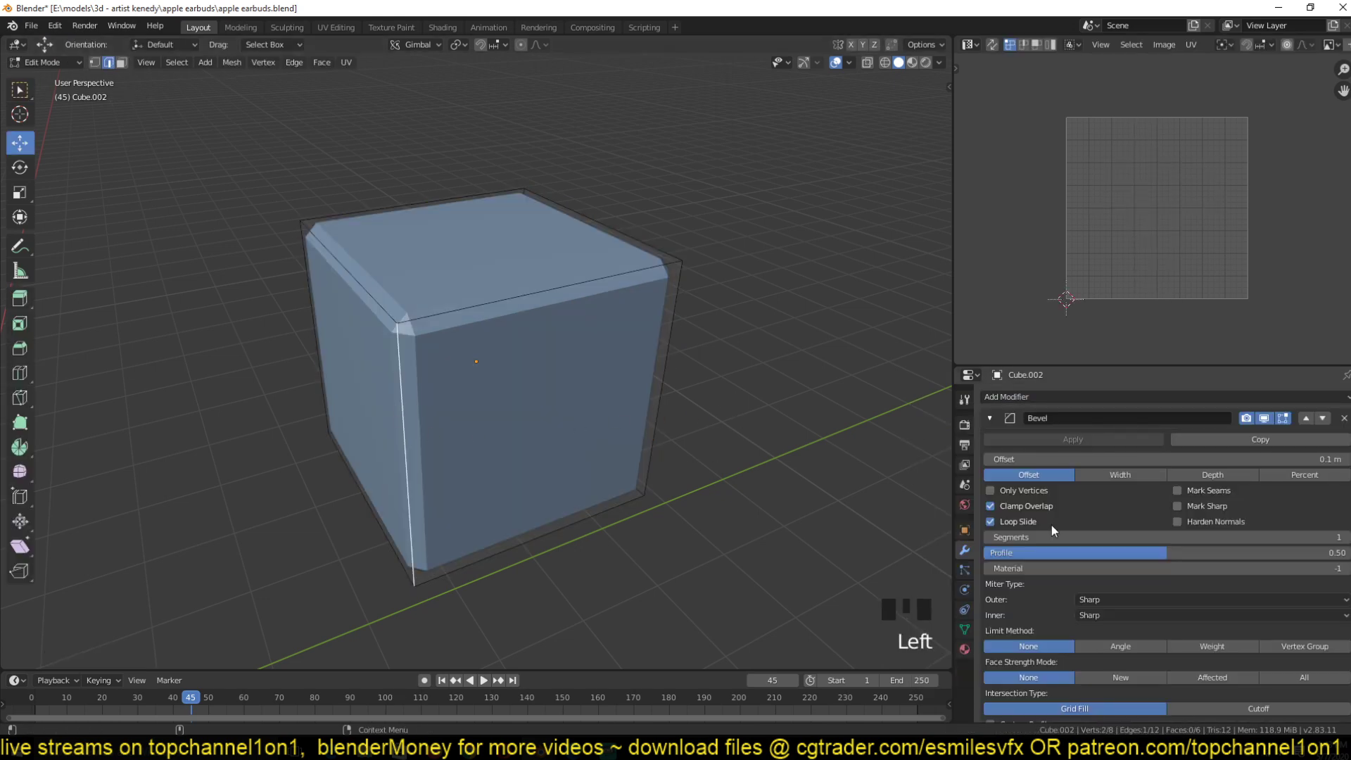
key(Tab)
click(1196, 647)
key(Tab)
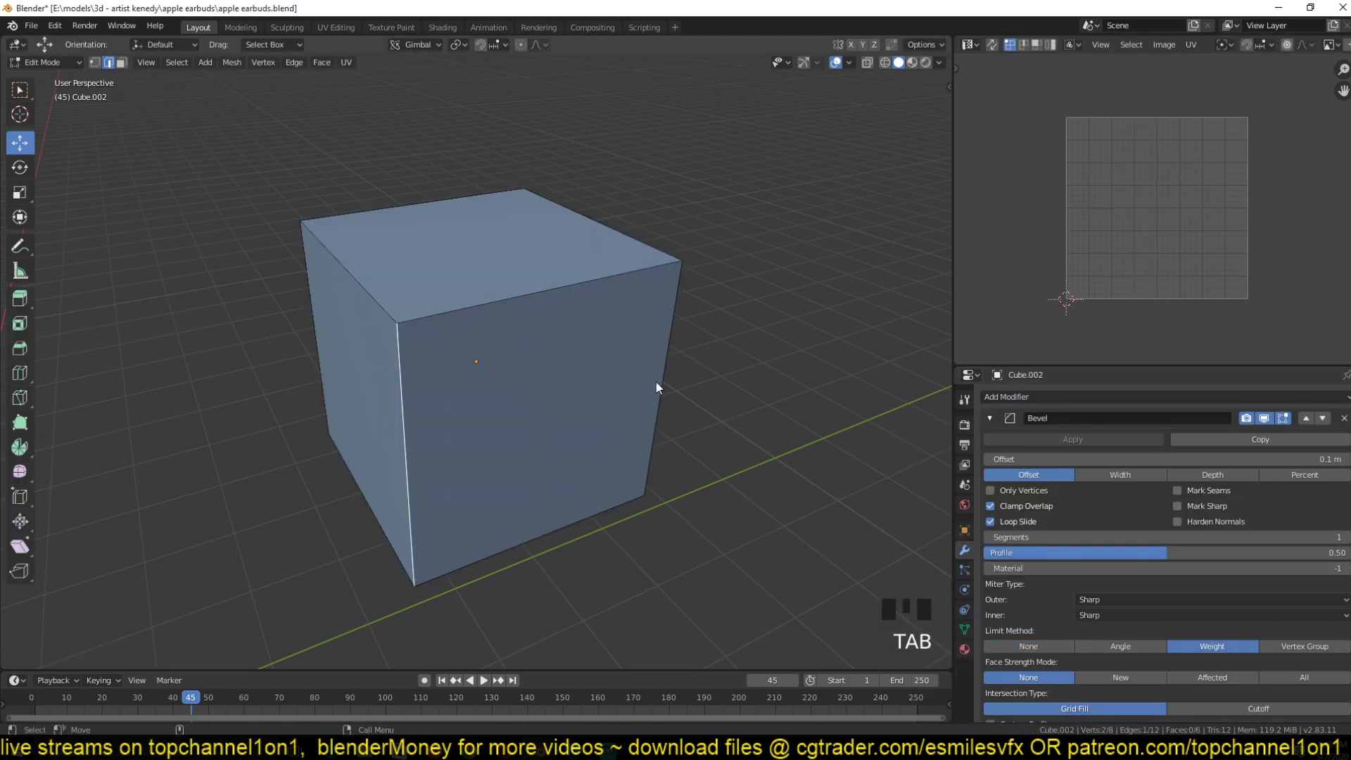
- Give the selected vertical edge an Edge Bevel Weight of 1.000 and inspect the bevel and its Factor setting
key(ctrl+e)
click(718, 377)
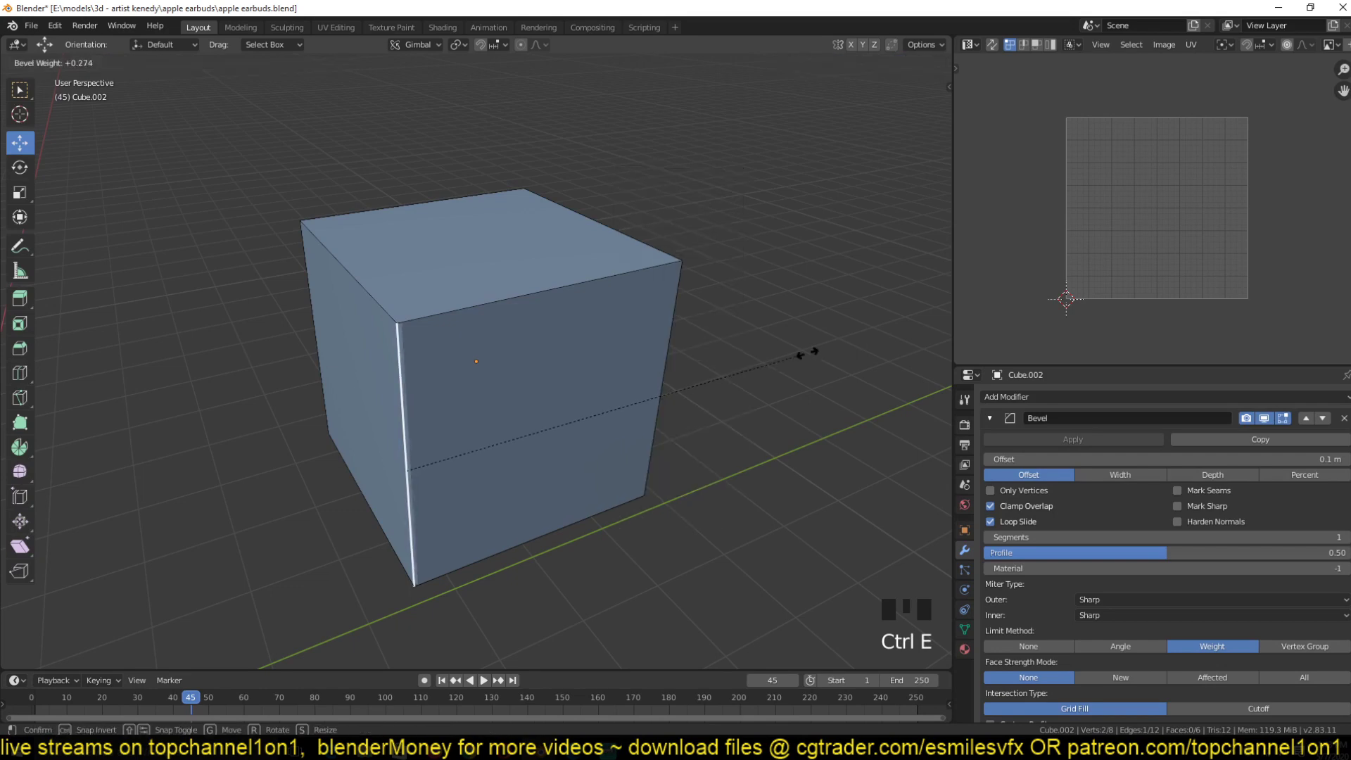
click(497, 261)
key(grave)
middle_drag(444, 366, 462, 335)
key(grave)
key(grave)
scroll(470, 331, up, 2)
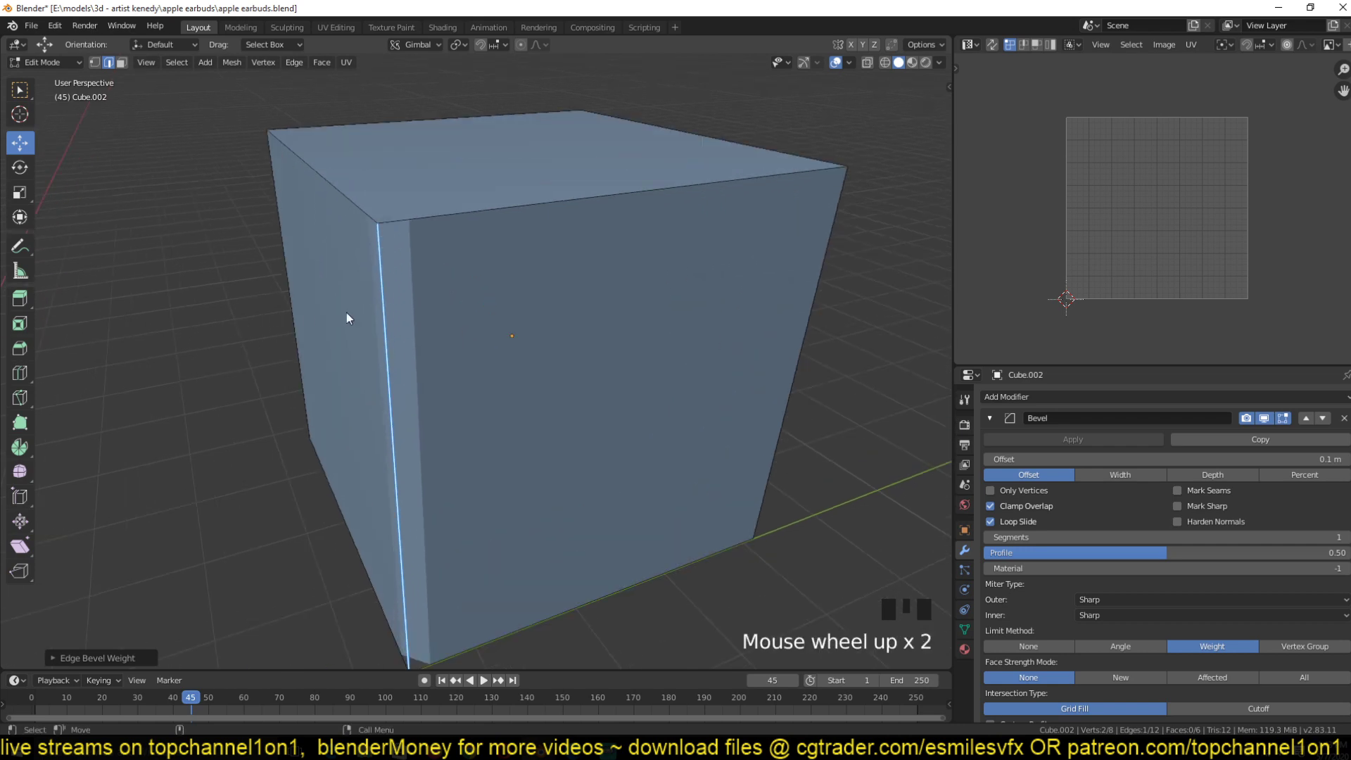
key(grave)
middle_drag(424, 308, 286, 328)
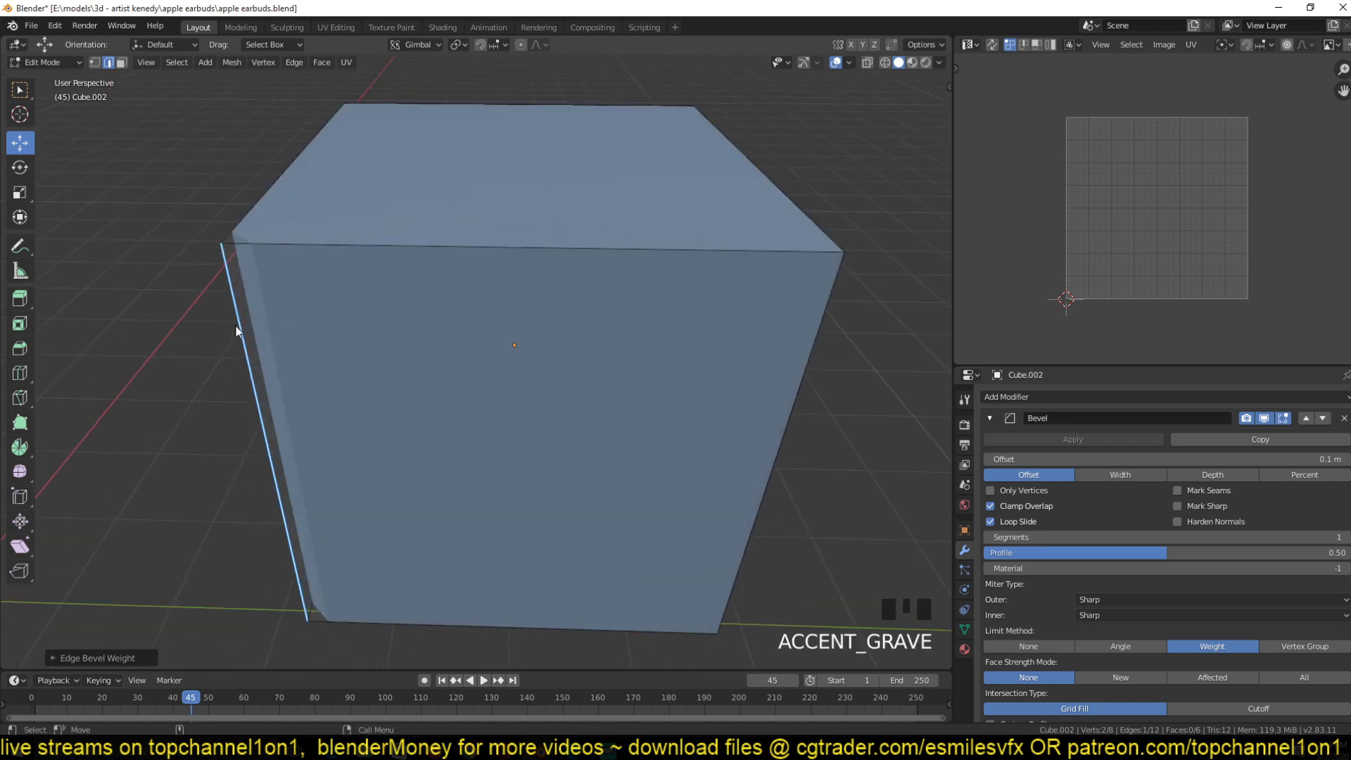
click(86, 654)
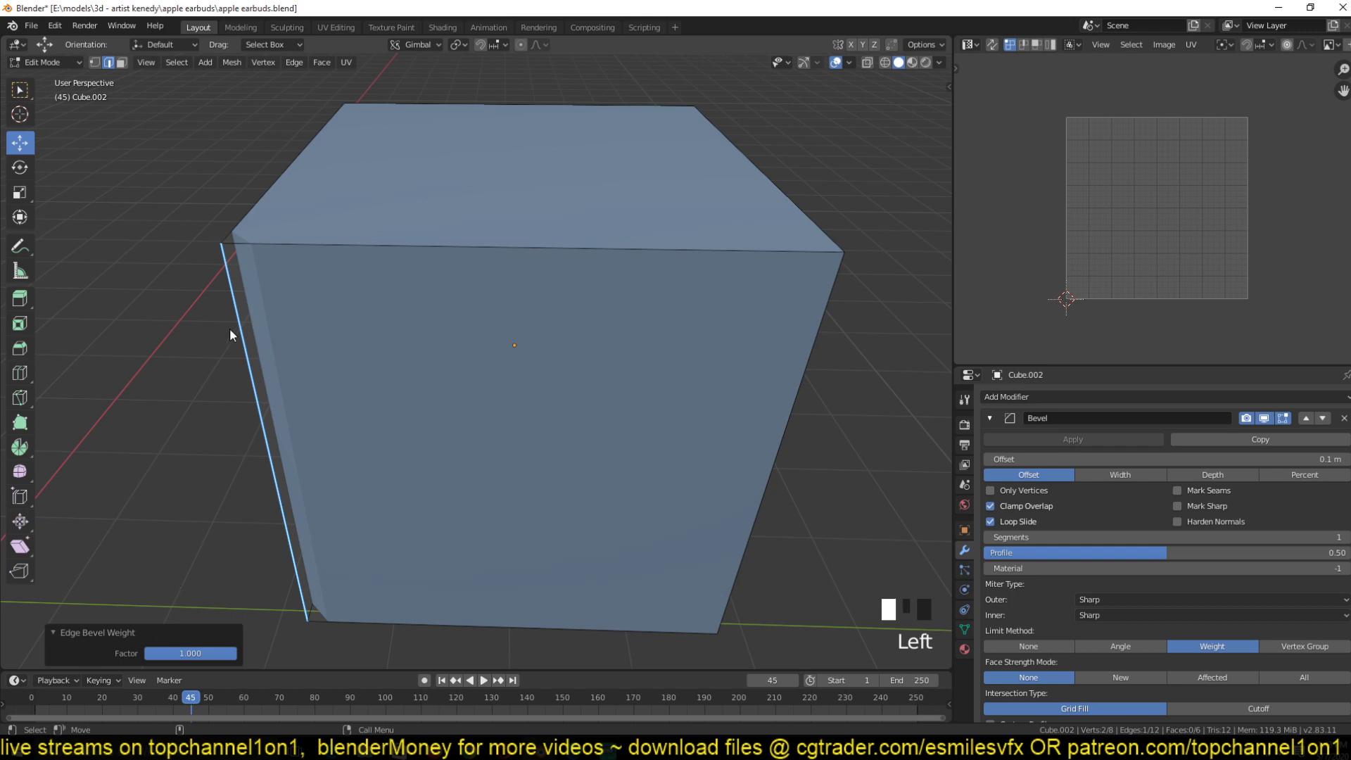
- Select the next vertical edge of the cube and give it a partial Edge Bevel Weight, lower than the first edge's
key(grave)
middle_drag(230, 328, 538, 376)
key(grave)
key(grave)
click(661, 467)
middle_drag(636, 397, 661, 329)
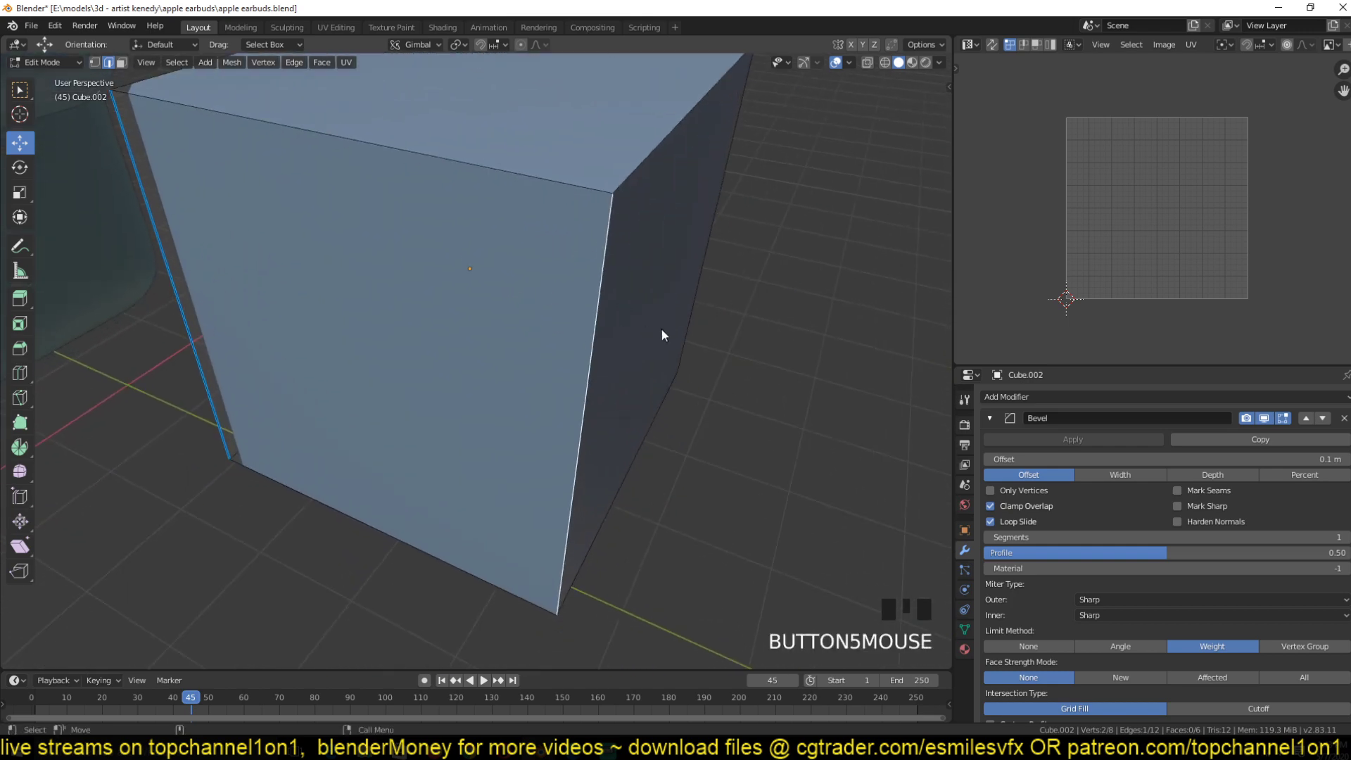
key(ctrl+e)
click(596, 332)
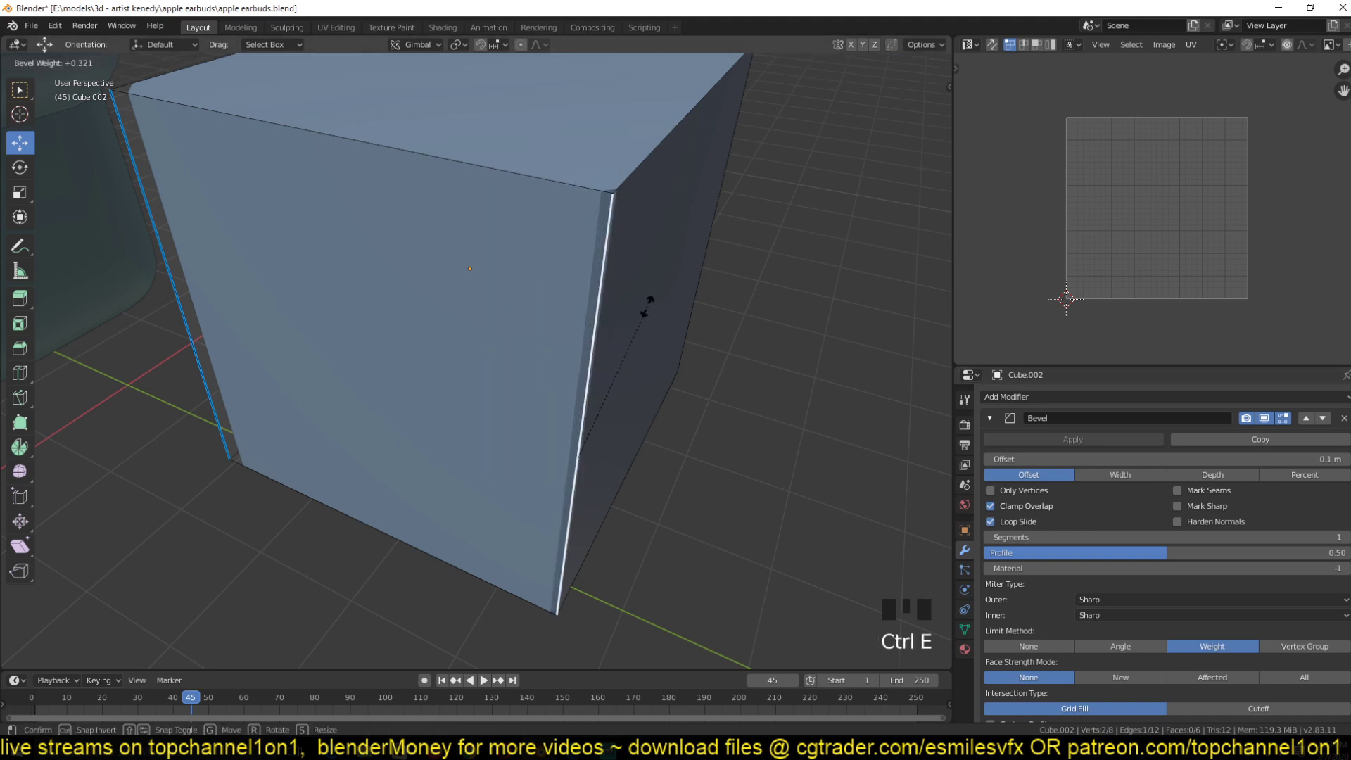
click(720, 284)
- Select a third vertical edge of the cube and give it a small Edge Bevel Weight
key(grave)
middle_drag(723, 284, 393, 296)
click(647, 301)
key(ctrl+e)
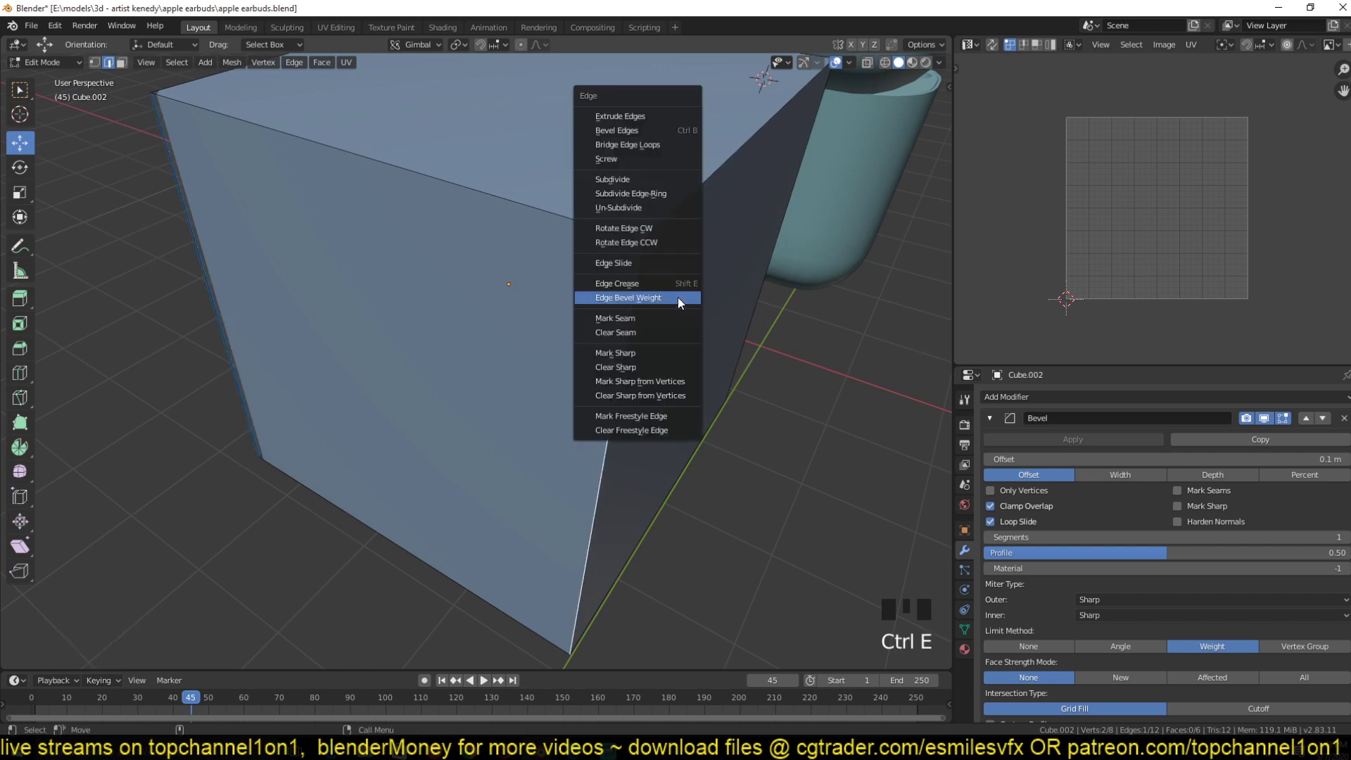
click(678, 296)
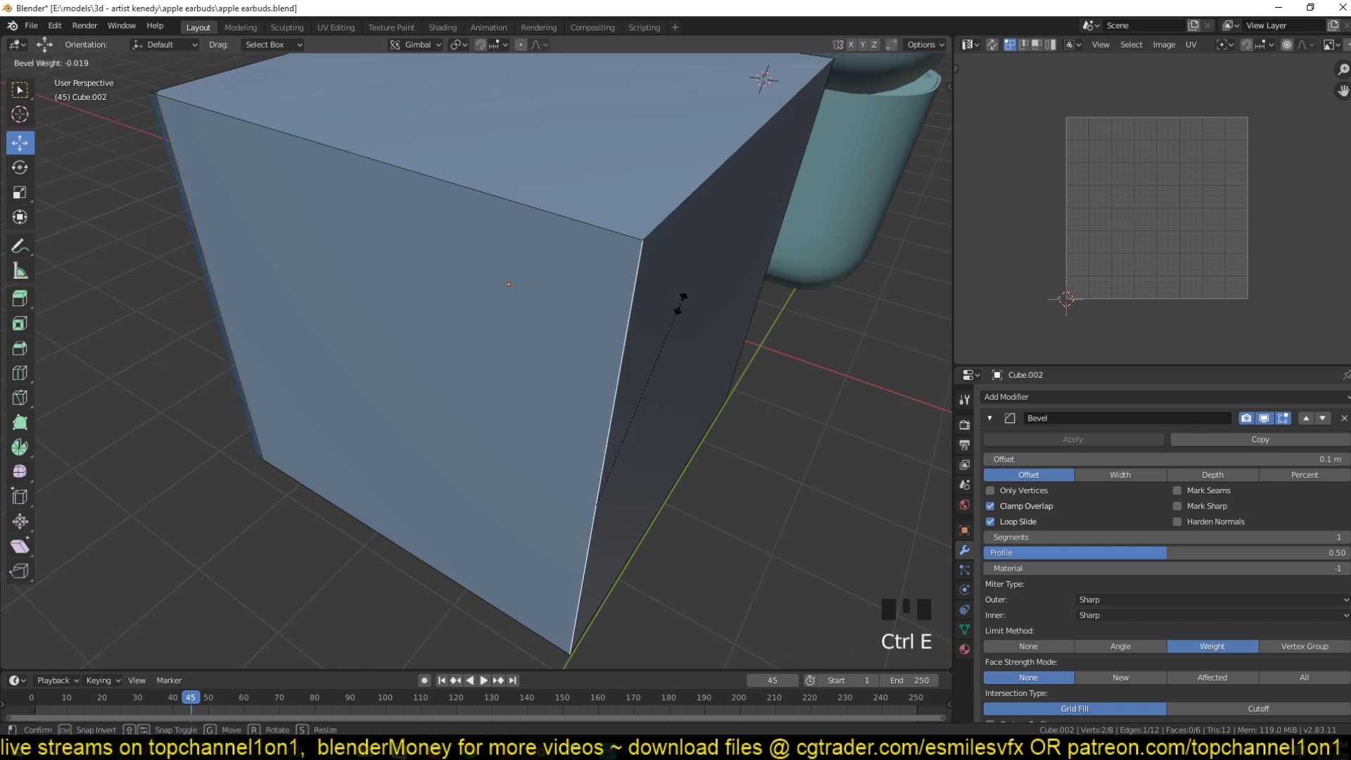
click(728, 283)
- Return to Object Mode, set the Bevel modifier's offset to 0.55 m, and compare the cube's differently weighted edges
key(Tab)
key(grave)
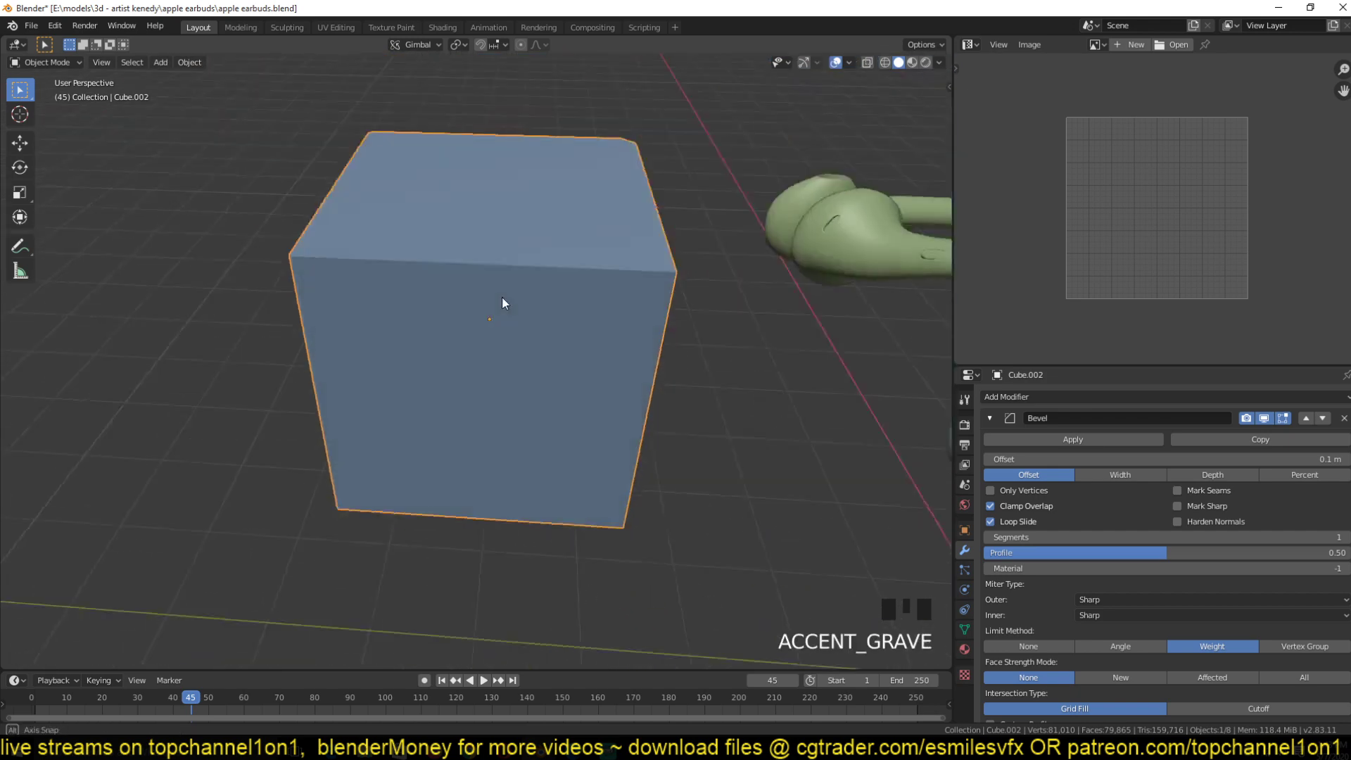
key(grave)
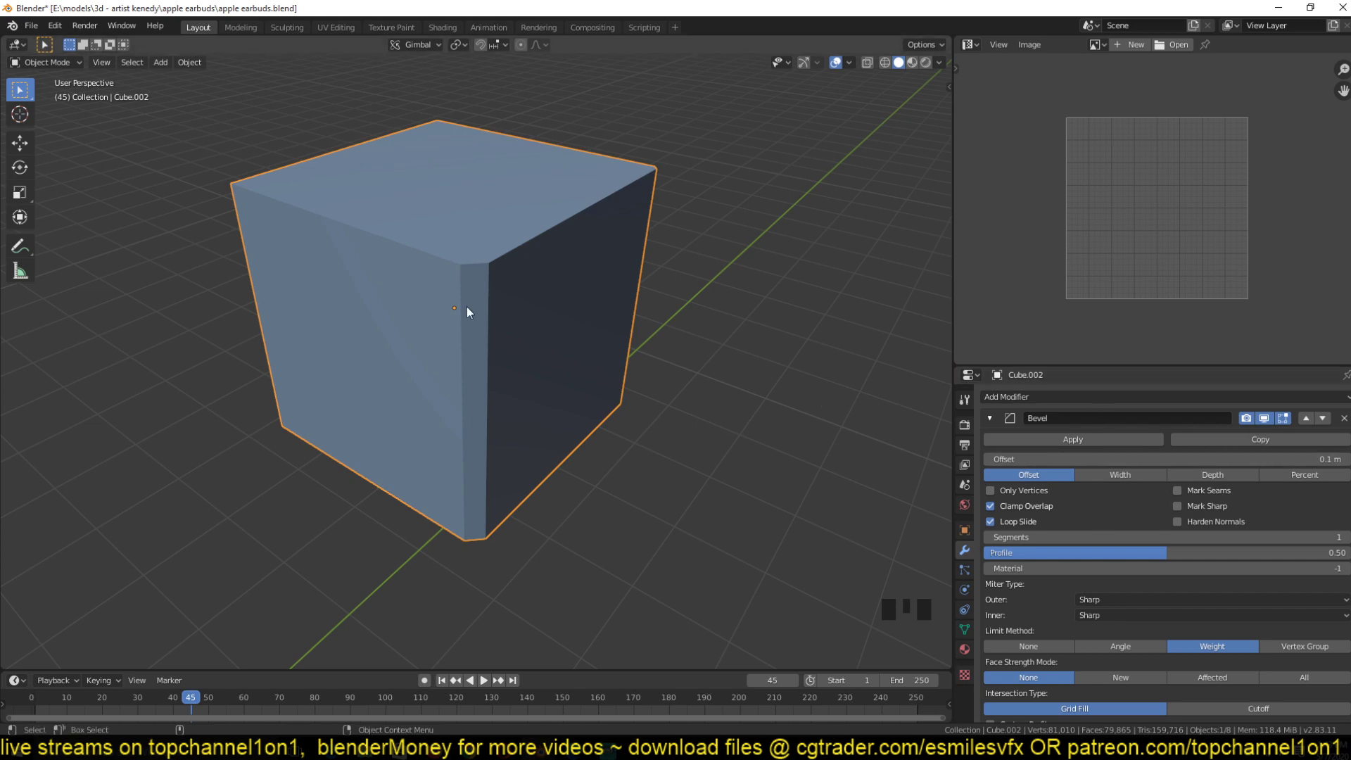
scroll(422, 290, up, 4)
scroll(464, 288, down, 3)
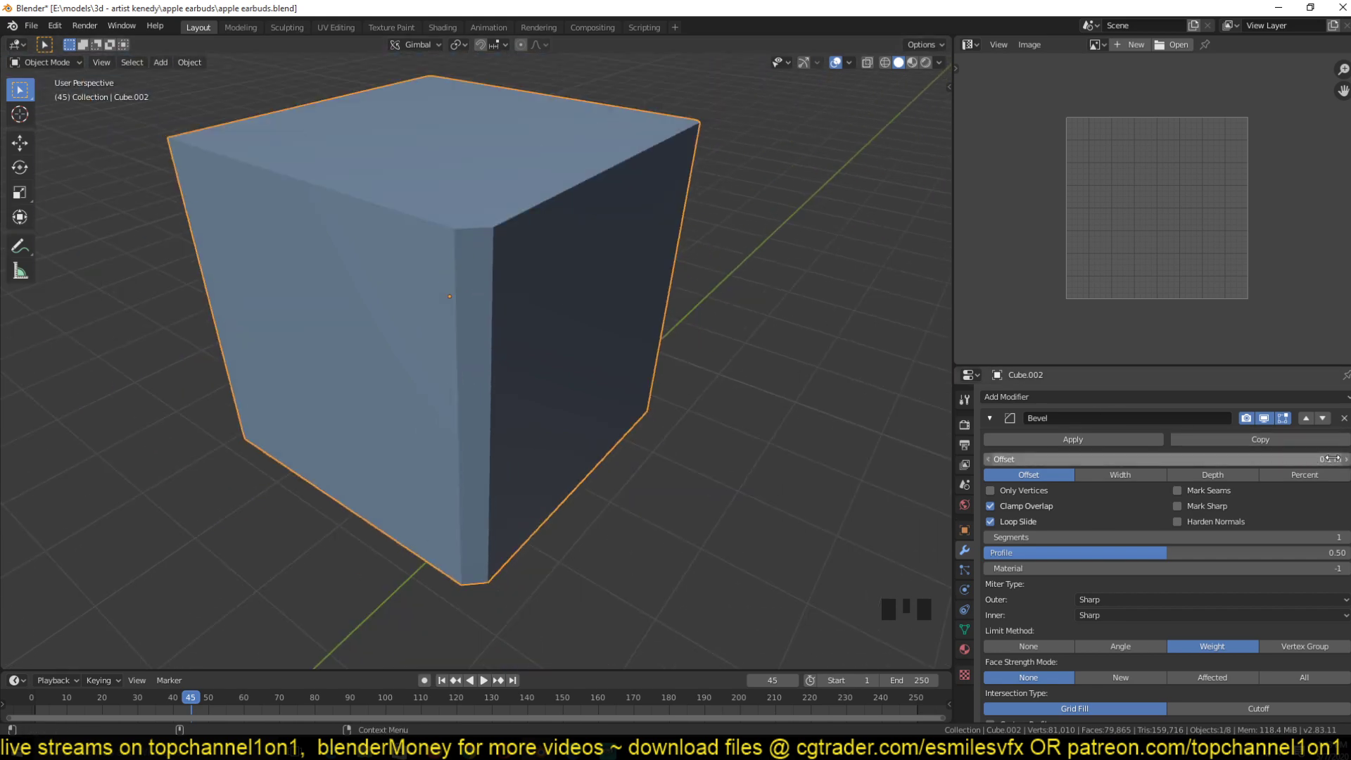
drag(1330, 459, 1345, 459)
middle_drag(711, 296, 569, 296)
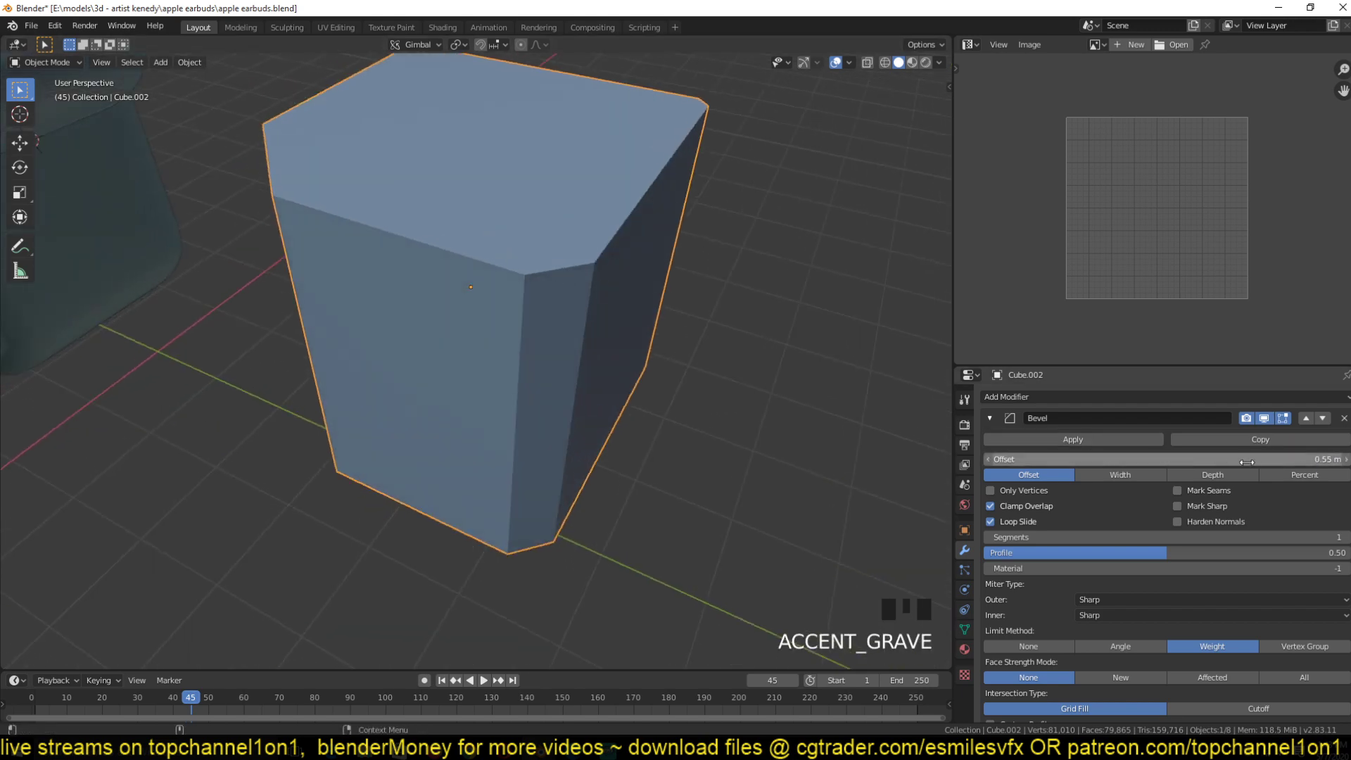
middle_drag(753, 255, 563, 247)
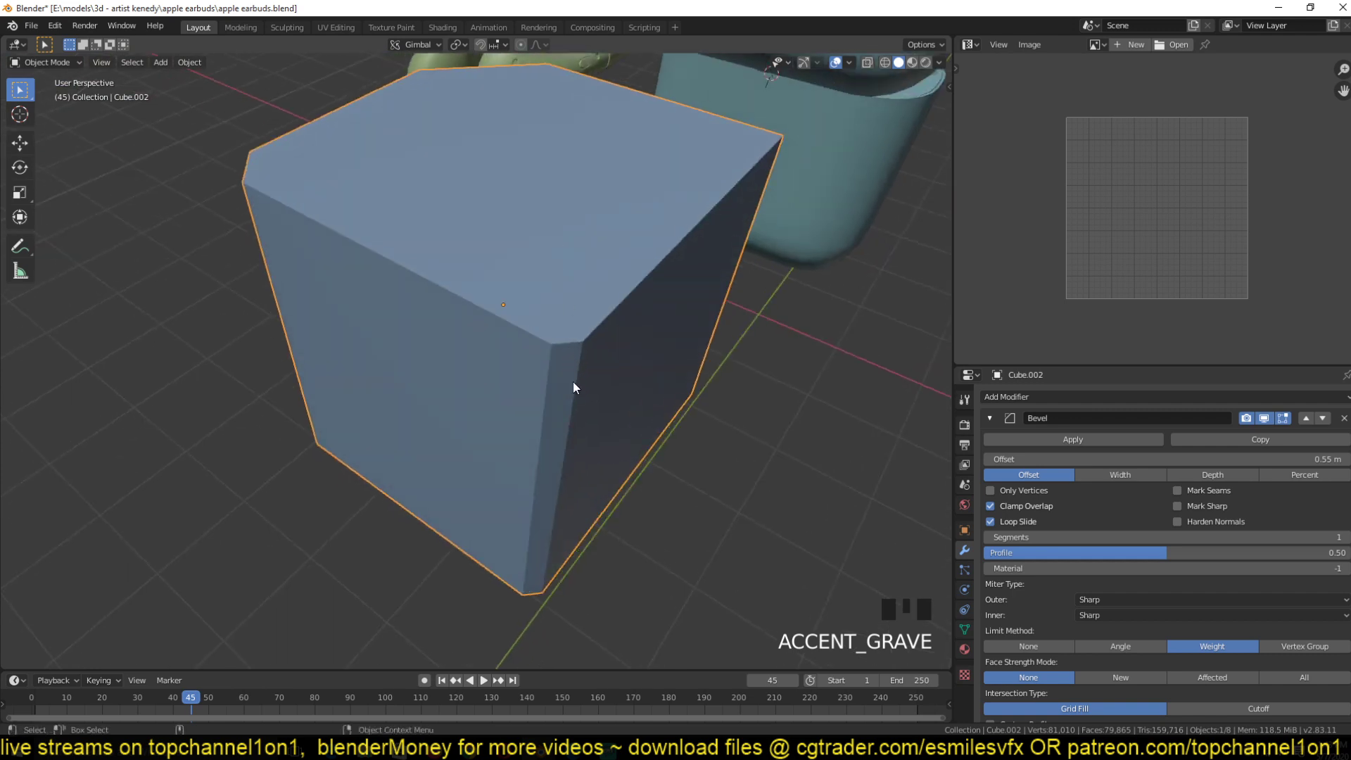
scroll(711, 257, down, 2)
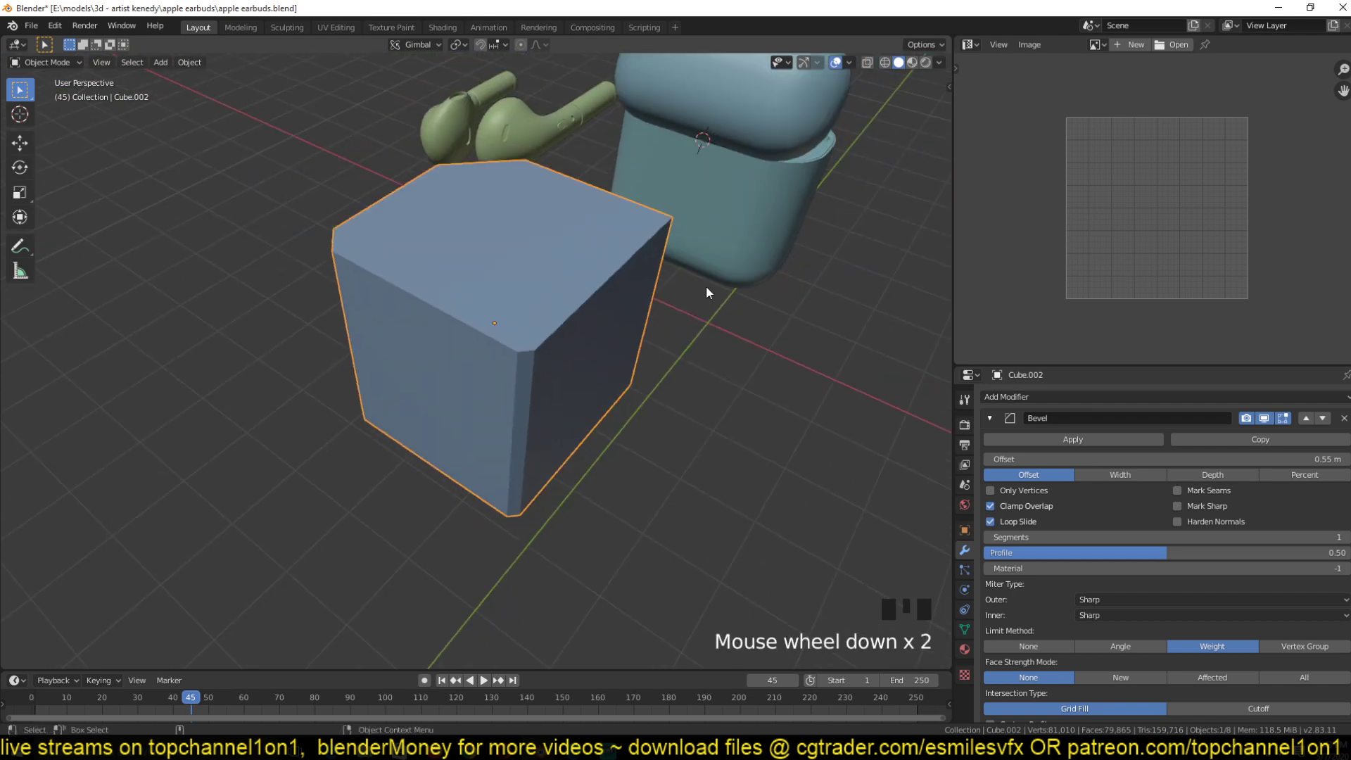